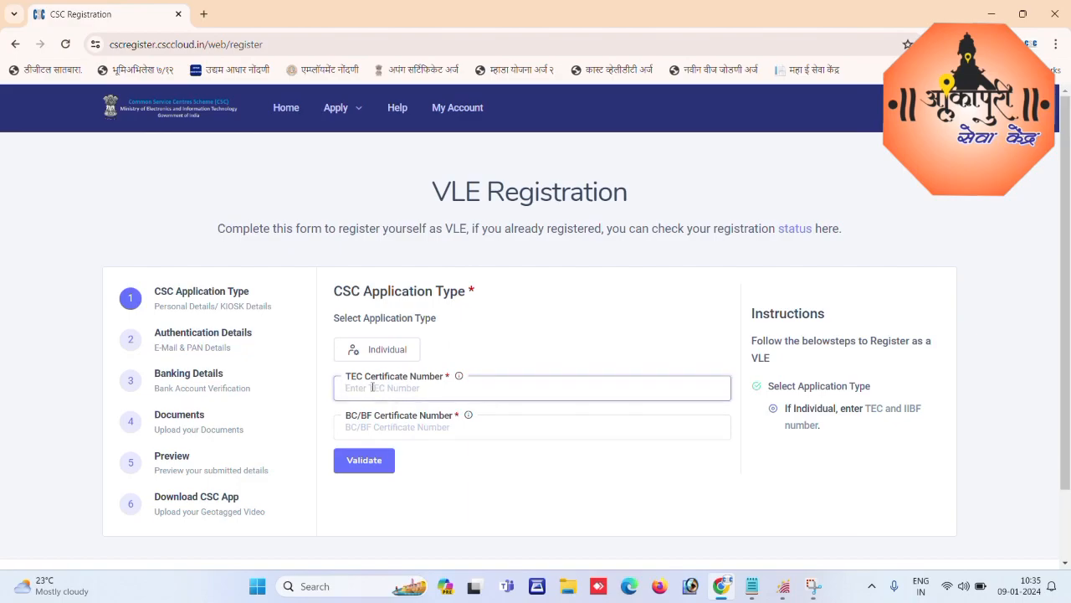
Enter the applicant's TEC certificate number and BC/BF certificate number for the Individual application type, and validate them.
{"action": "type", "text": "TI0000"}
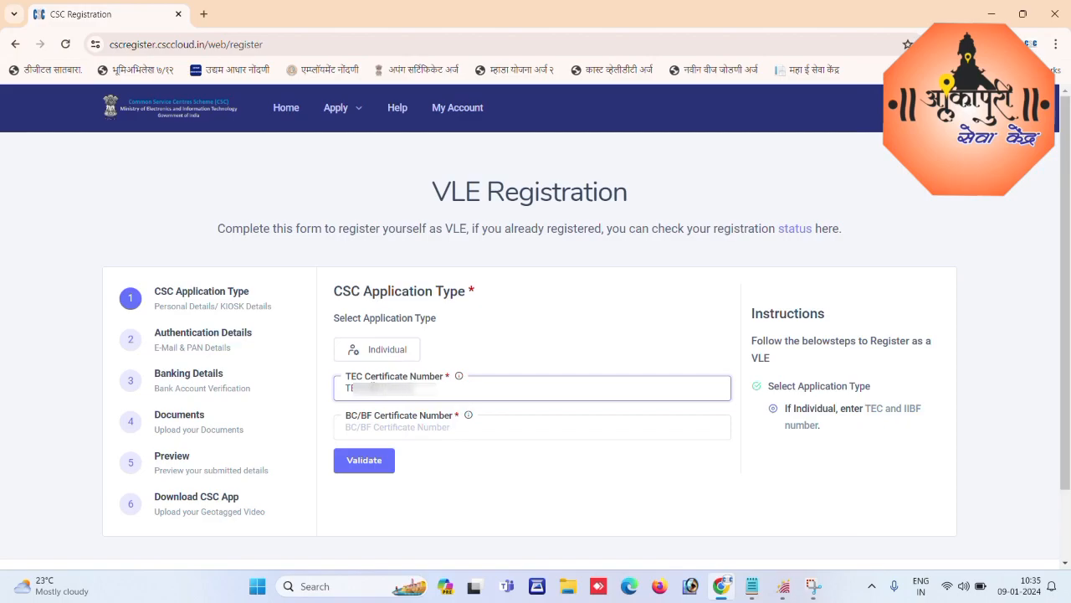
{"action": "left_click", "coordinate": [346, 427]}
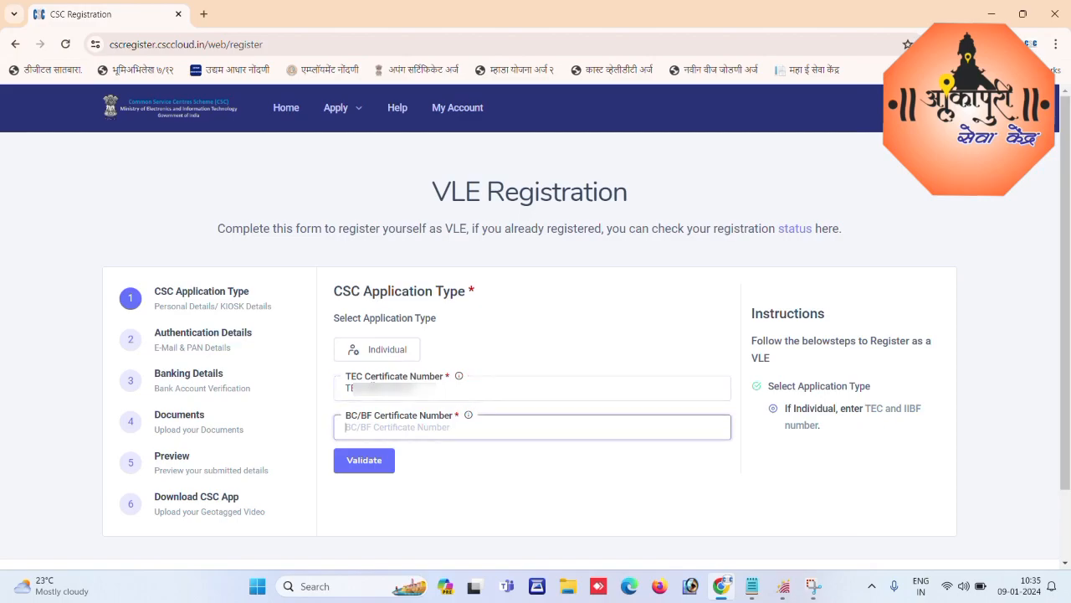
{"action": "type", "text": "802"}
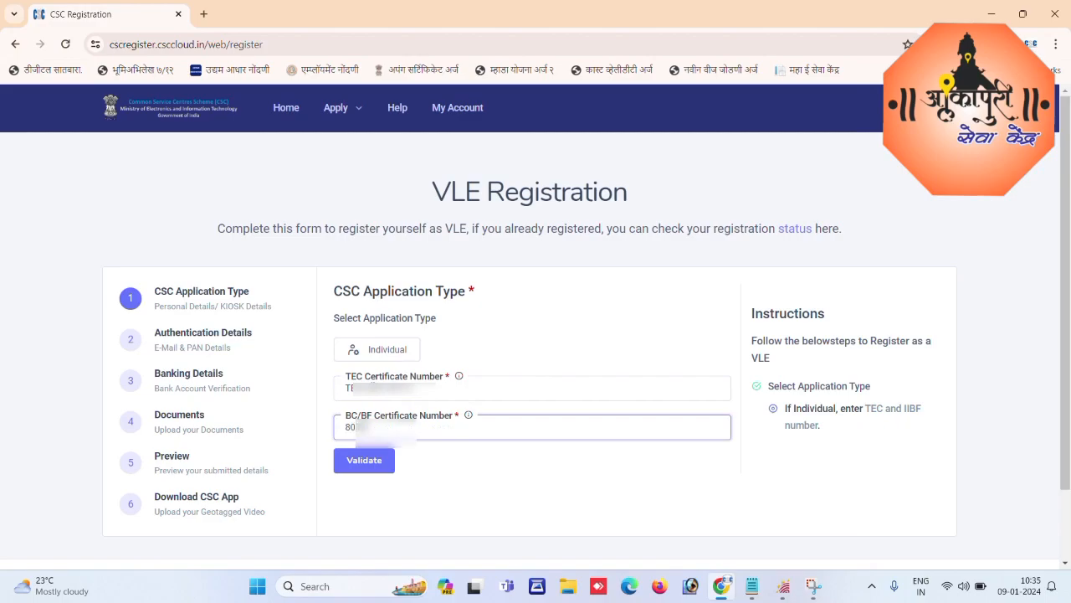
{"action": "type", "text": "000"}
{"action": "left_click", "coordinate": [375, 466]}
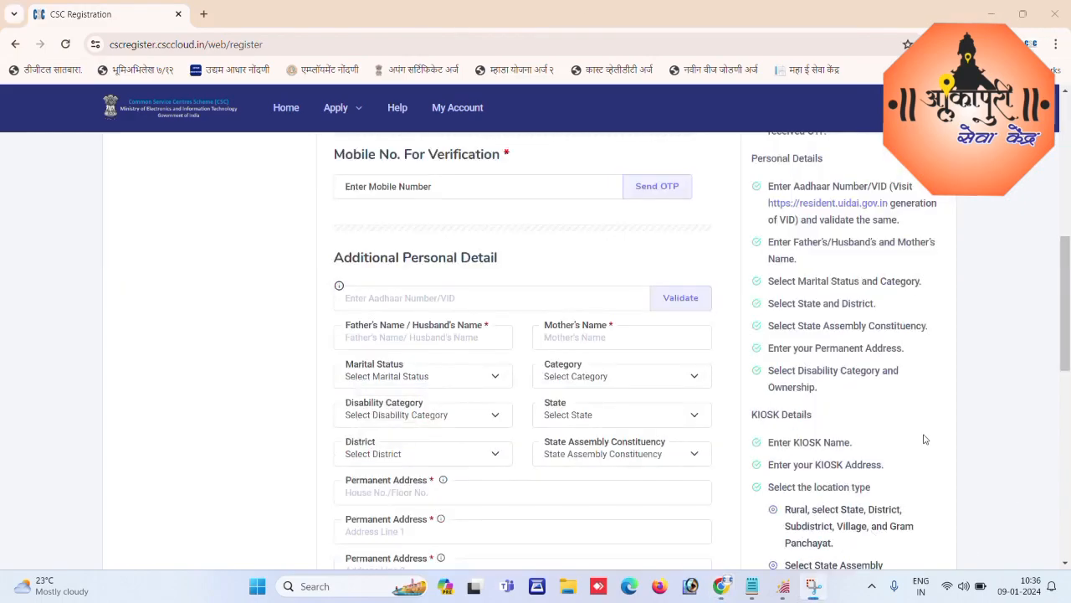
Enter the applicant's mobile number under Mobile No. For Verification and send the OTP to it.
{"action": "left_click", "coordinate": [390, 179]}
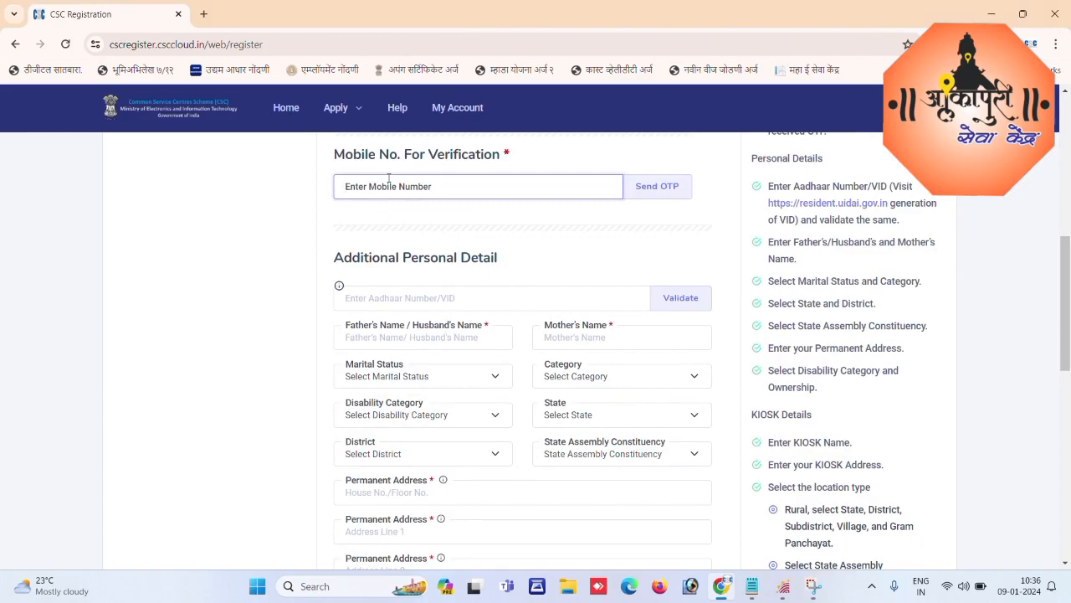
{"action": "type", "text": "758"}
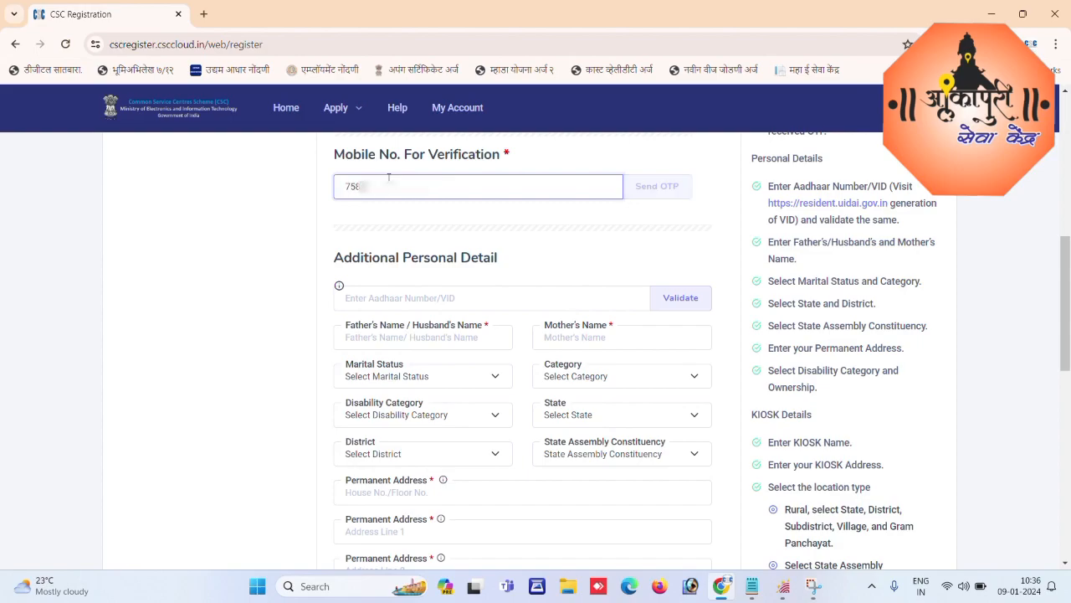
{"action": "type", "text": "??????"}
{"action": "left_click", "coordinate": [658, 188]}
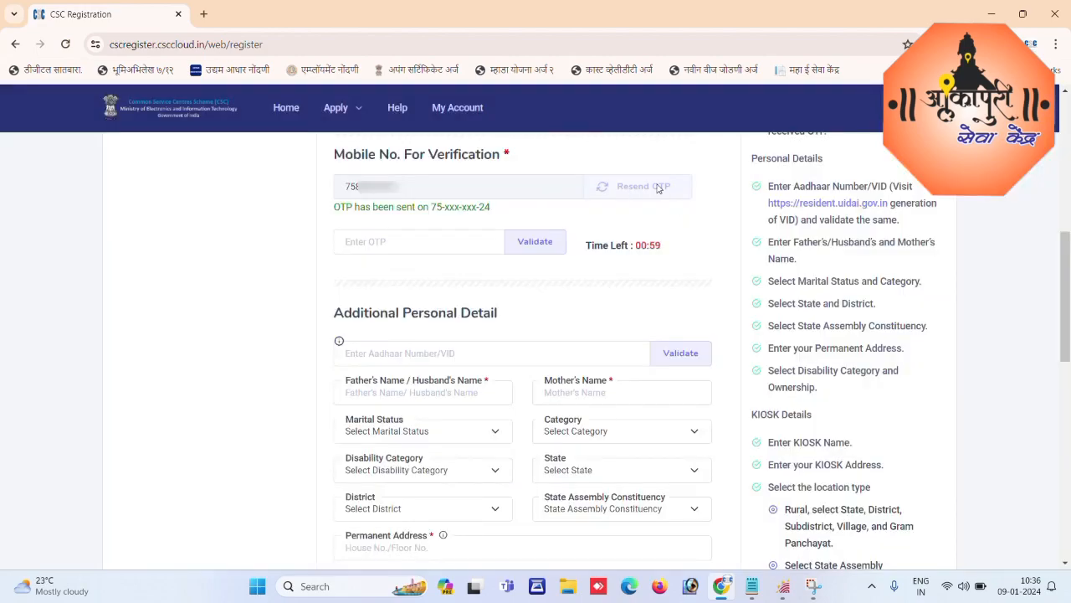
Try to validate the mobile number by entering the received OTP.
{"action": "left_click", "coordinate": [383, 243]}
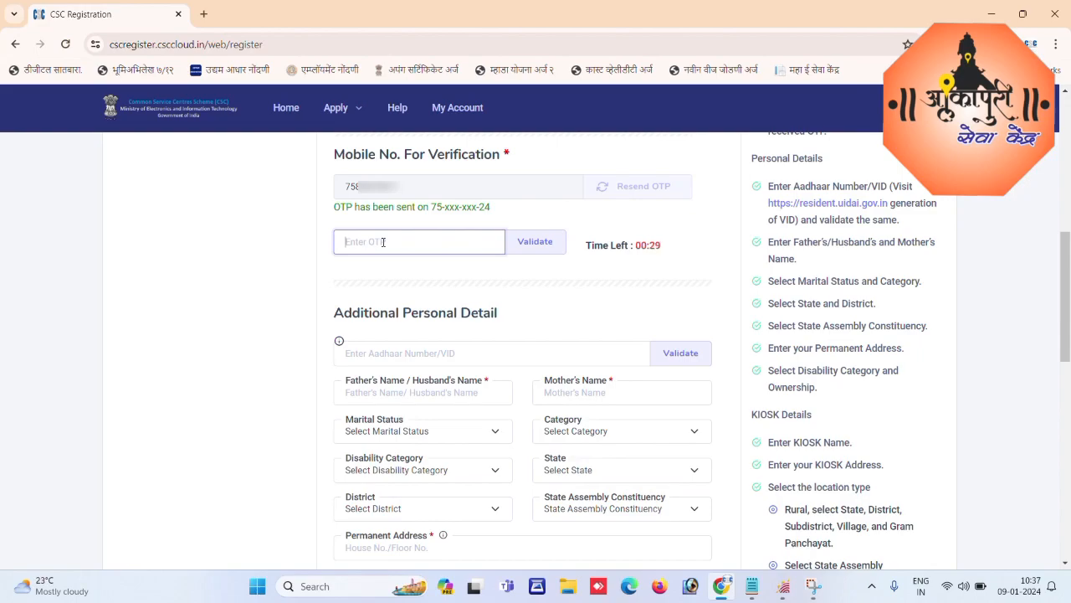
{"action": "left_click", "coordinate": [542, 242]}
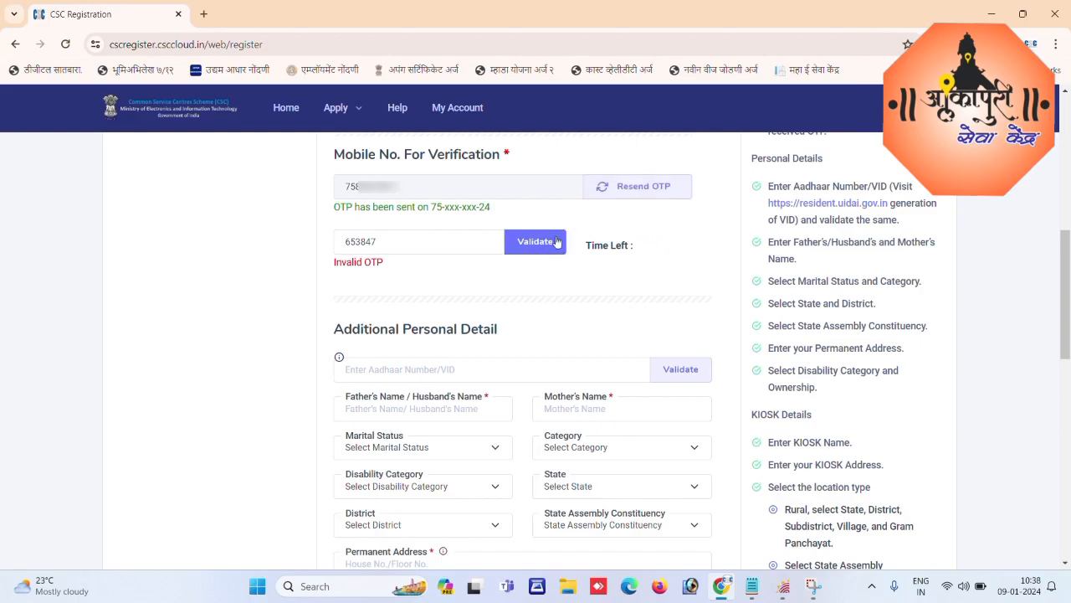
Resend the OTP, replace the entered code with the new verification code, and validate the mobile number.
{"action": "left_click", "coordinate": [622, 187]}
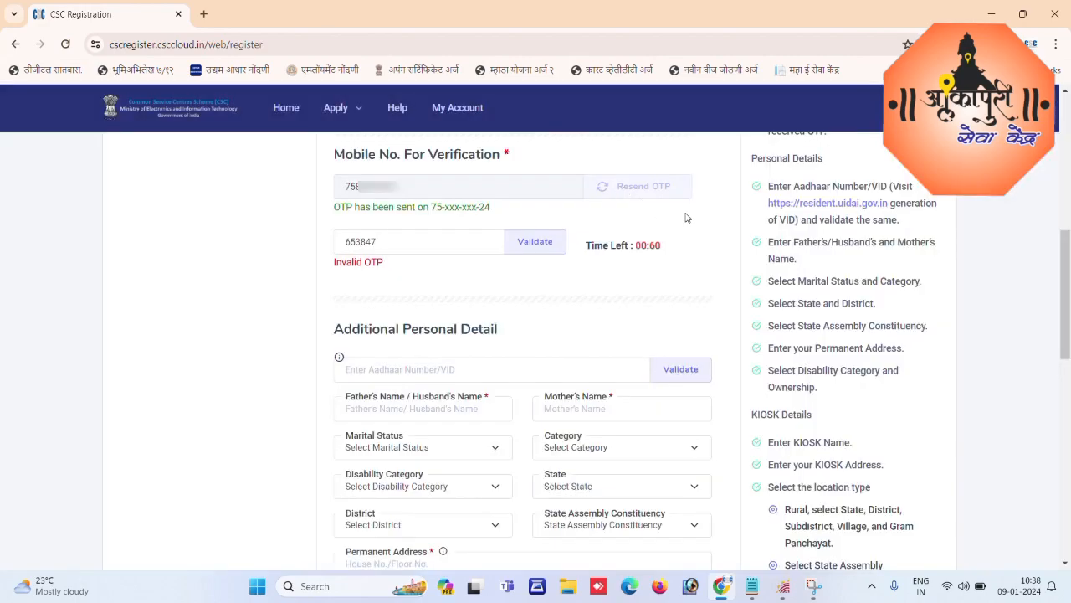
{"action": "double_click", "coordinate": [402, 240]}
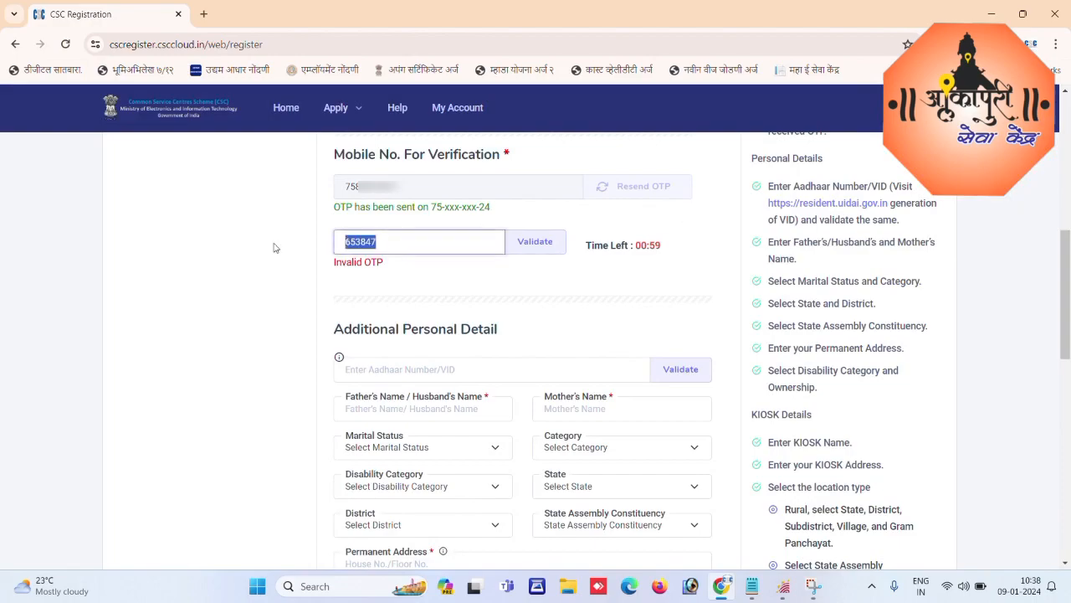
{"action": "key", "text": "BackSpace"}
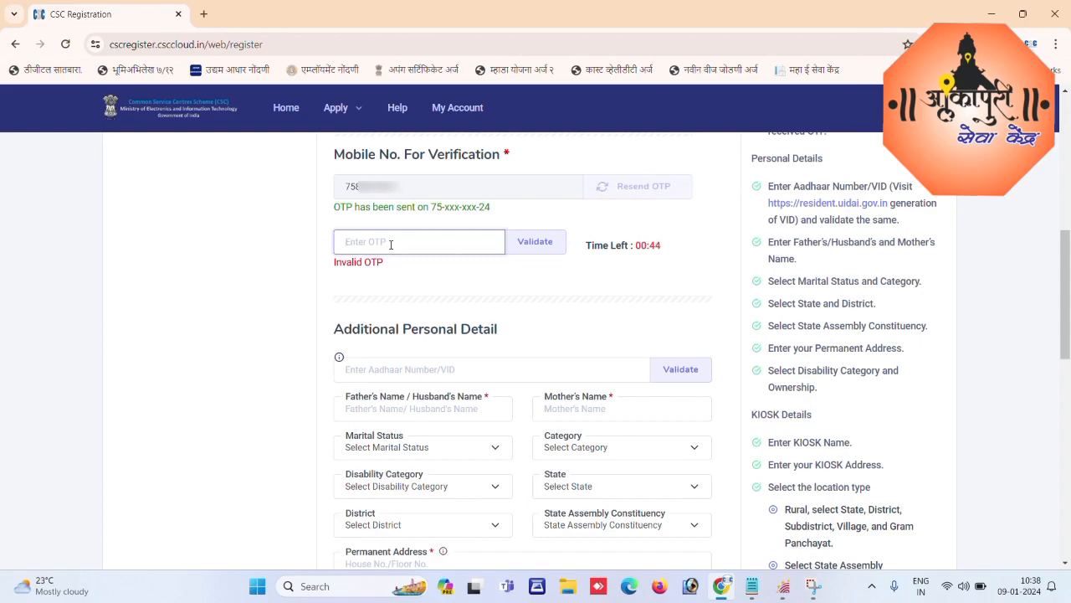
{"action": "left_click", "coordinate": [505, 248]}
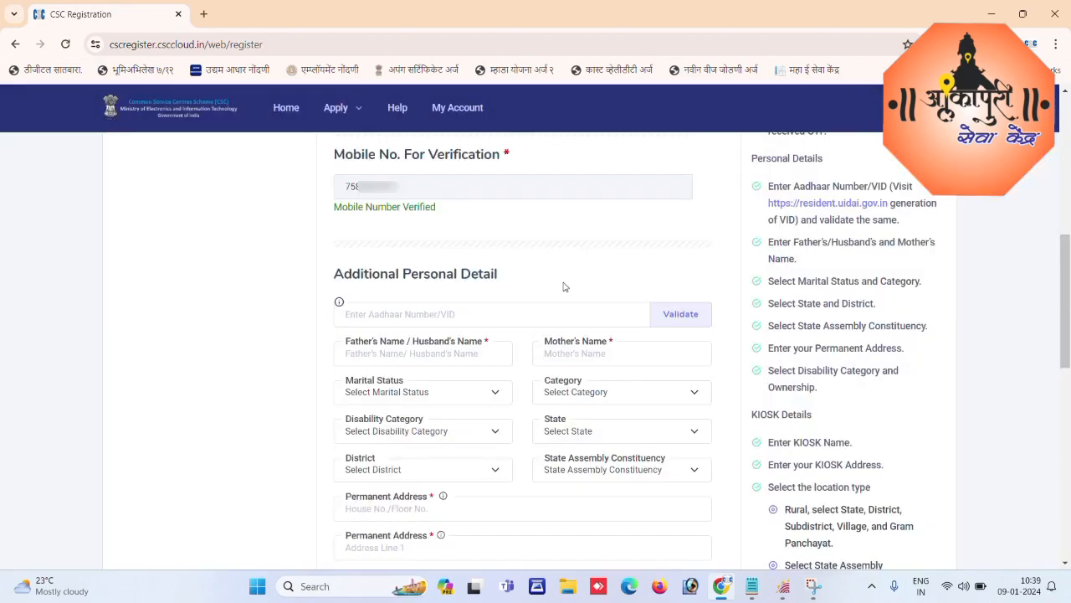
Enter the applicant's Aadhaar number under Additional Personal Detail and validate it.
{"action": "left_click", "coordinate": [441, 315]}
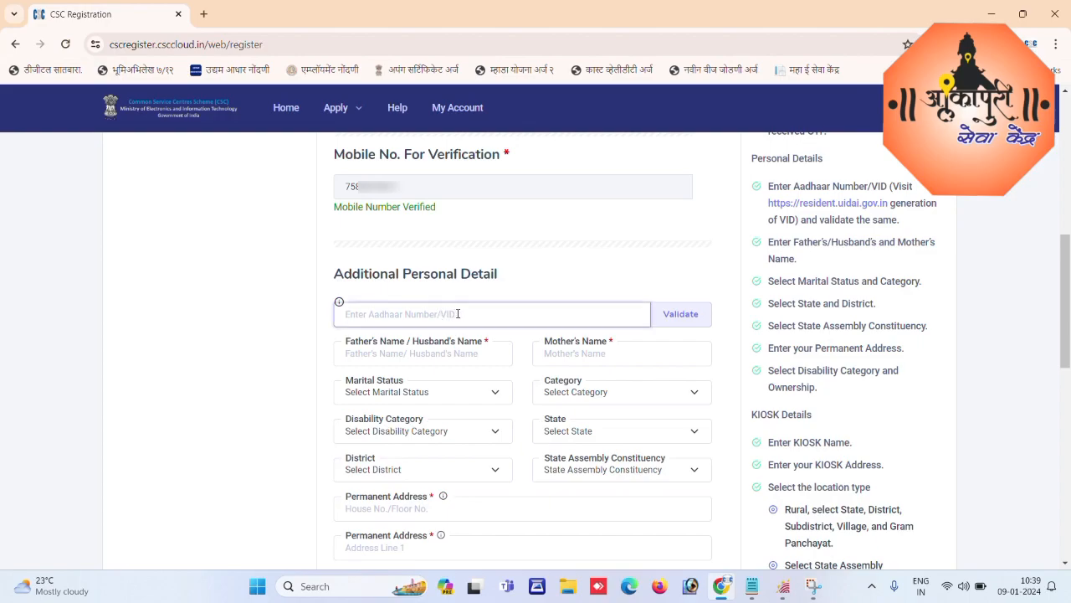
{"action": "type", "text": "62"}
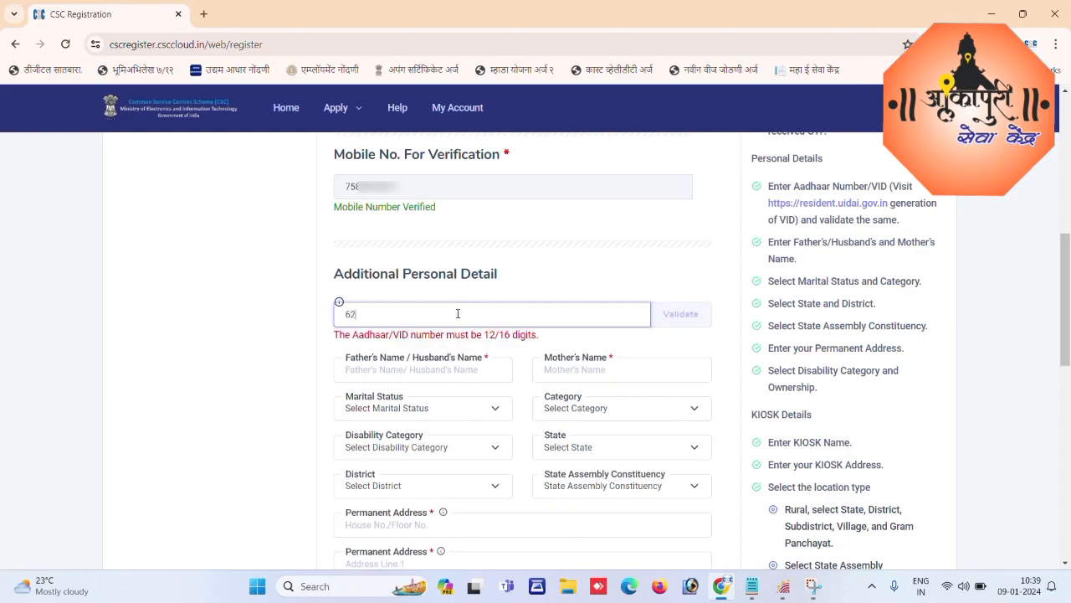
{"action": "type", "text": "????????"}
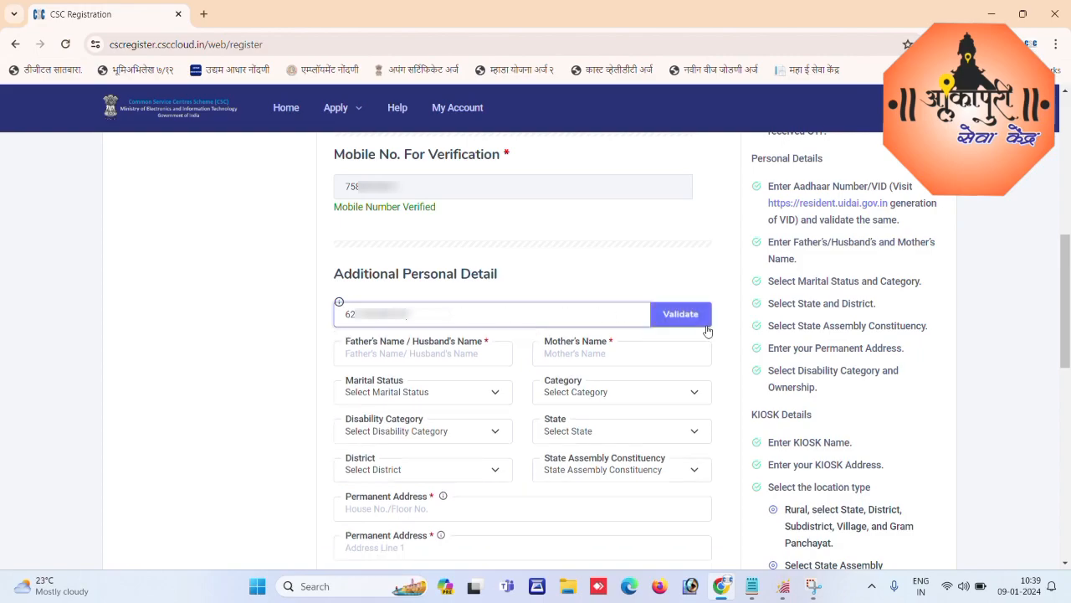
{"action": "left_click", "coordinate": [677, 316]}
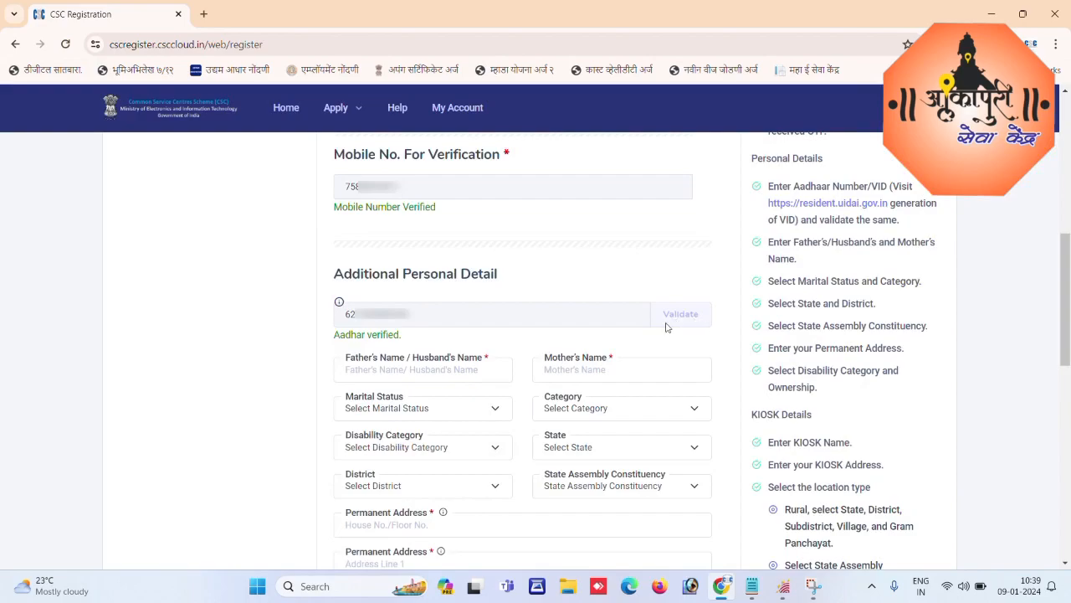
Fill in the father's or husband's name and the mother's name in the additional personal details.
{"action": "left_click", "coordinate": [394, 371]}
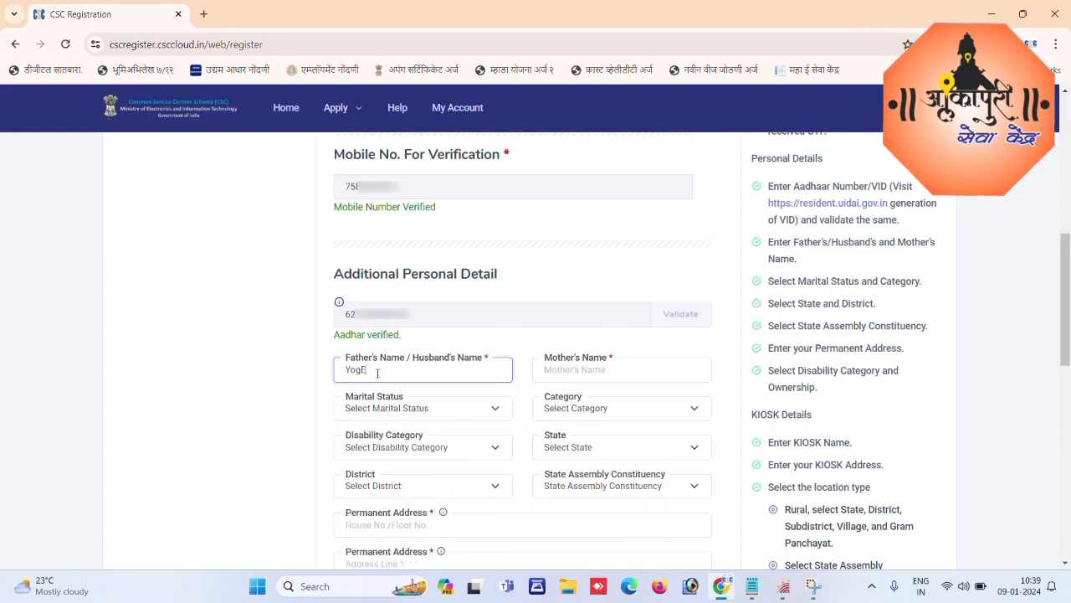
{"action": "key", "text": "Tab"}
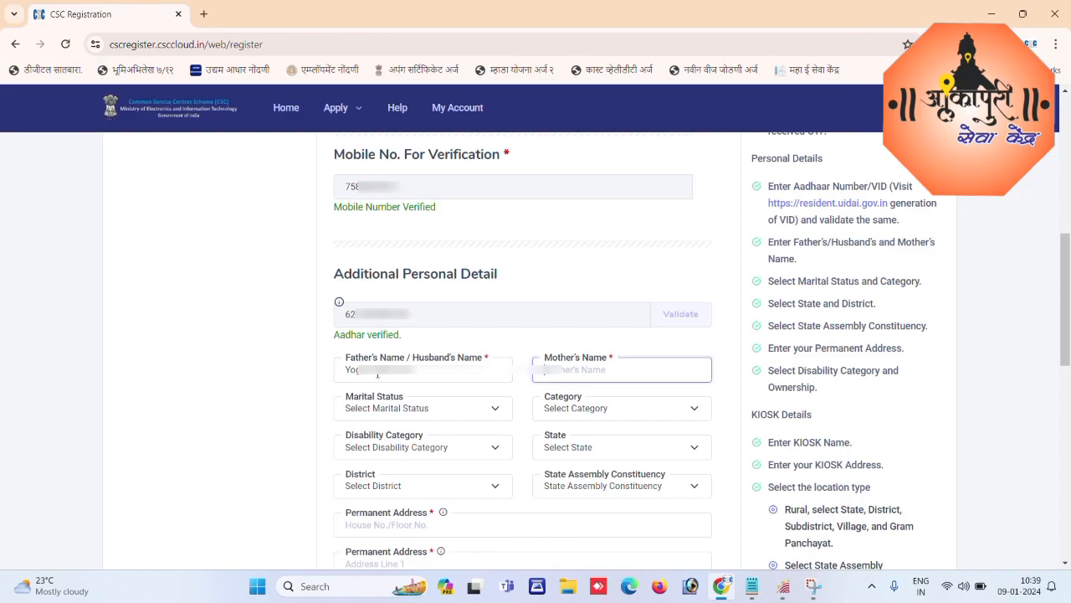
{"action": "type", "text": "ReenA"}
{"action": "key", "text": "BackSpace"}
{"action": "type", "text": "a"}
{"action": "key", "text": "Tab"}
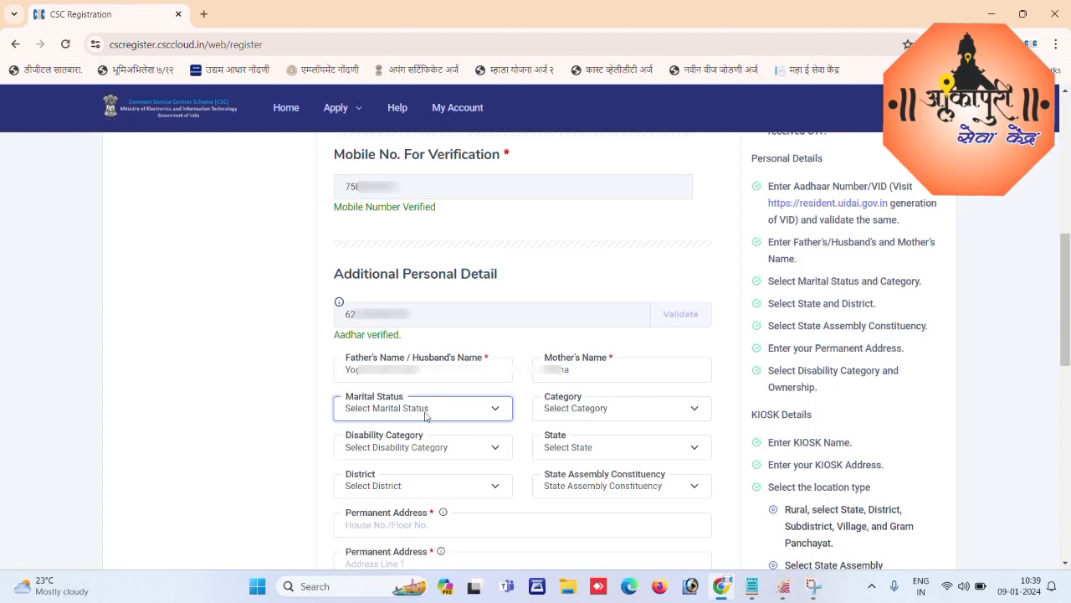
Set the marital status to Married, the category to General and the disability category to Not Physically Impaired.
{"action": "left_click", "coordinate": [428, 416]}
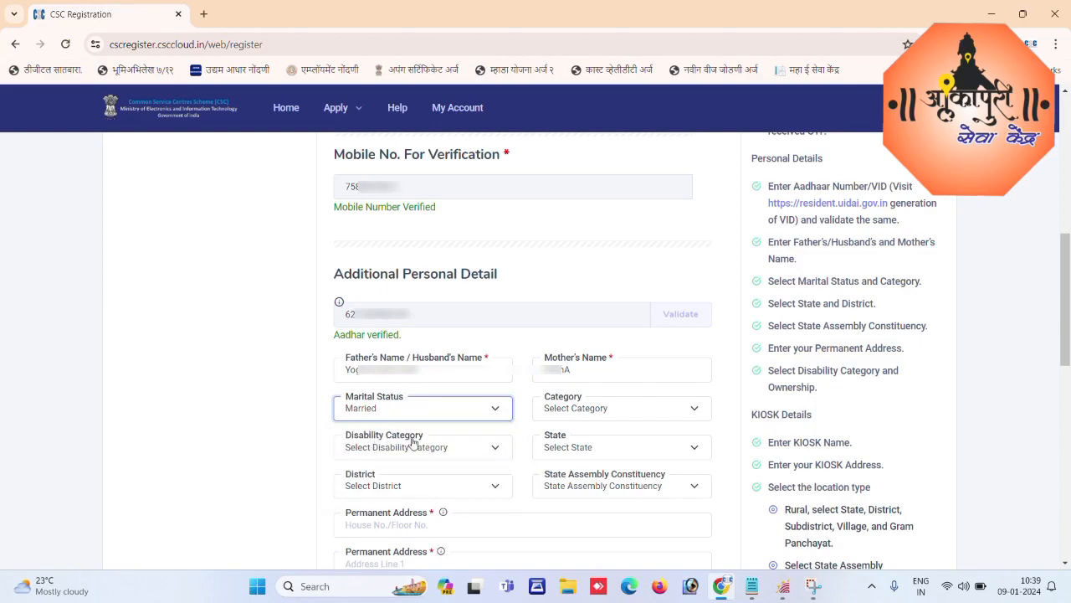
{"action": "left_click", "coordinate": [600, 411]}
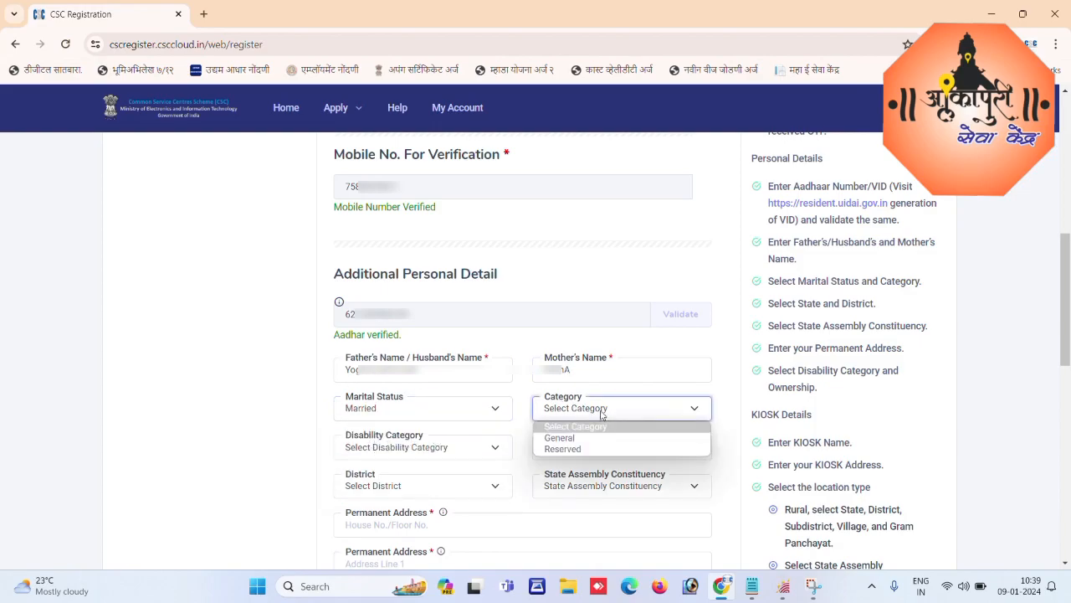
{"action": "left_click", "coordinate": [554, 438]}
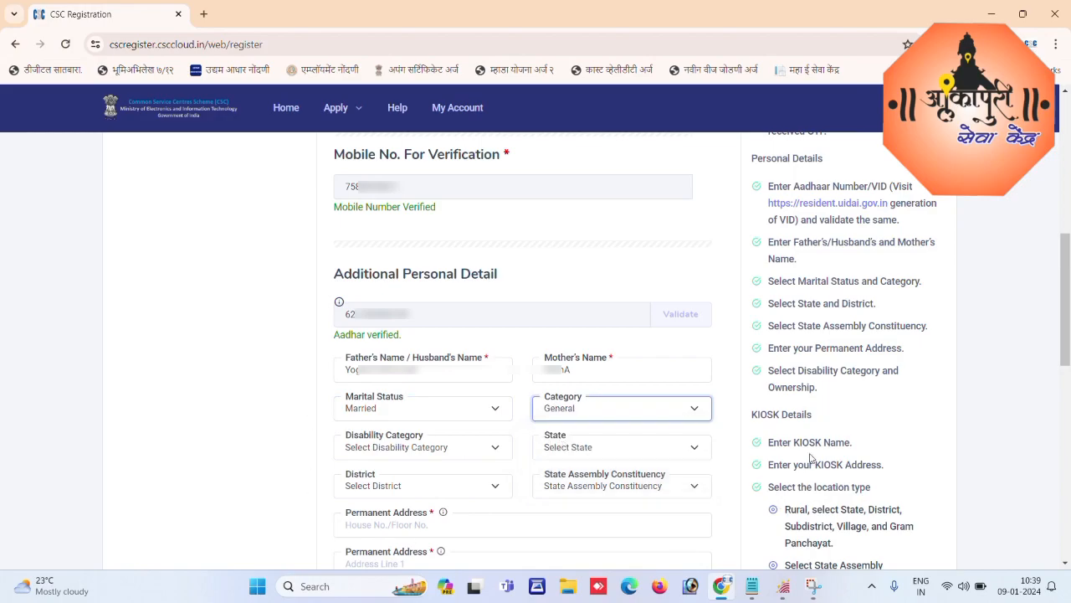
{"action": "left_click", "coordinate": [431, 454]}
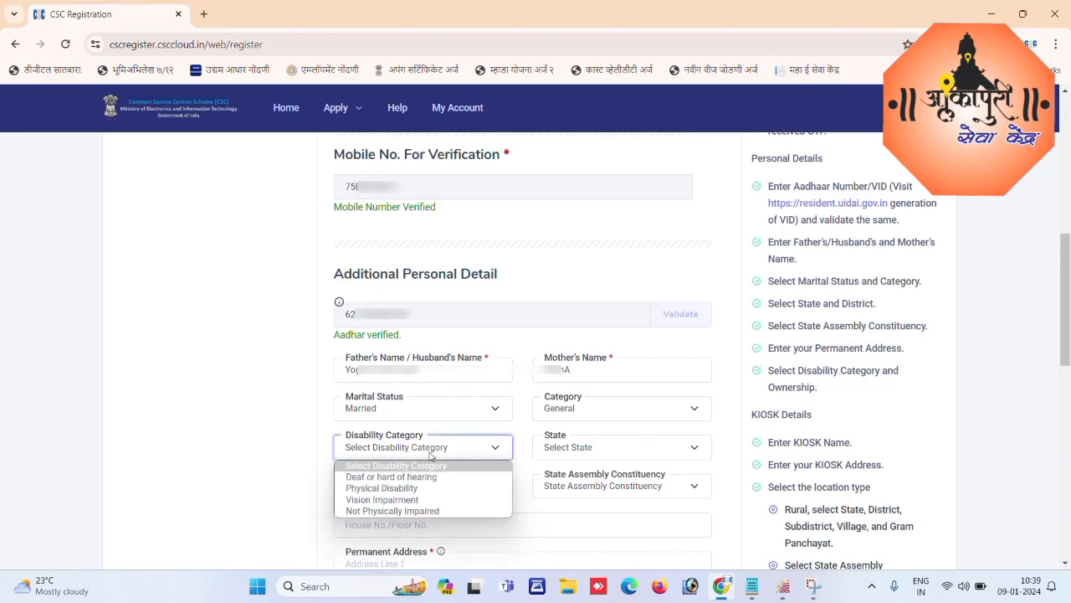
{"action": "left_click", "coordinate": [402, 510]}
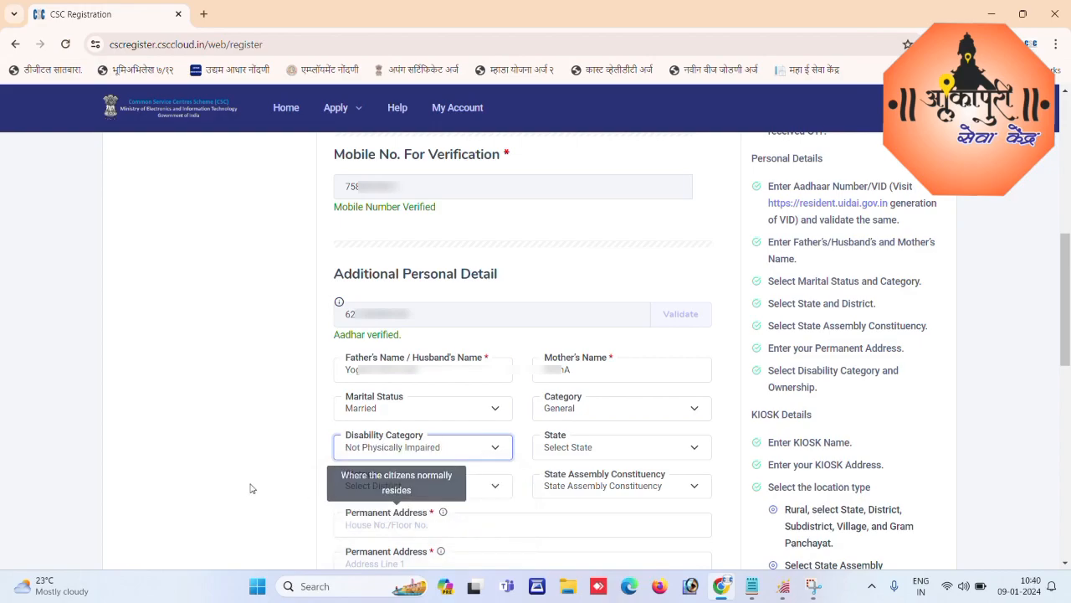
Set the state to Maharashtra, the district to Pune and the state assembly constituency to Bhosari.
{"action": "left_click", "coordinate": [604, 450]}
{"action": "key", "text": "m"}
{"action": "key", "text": "m"}
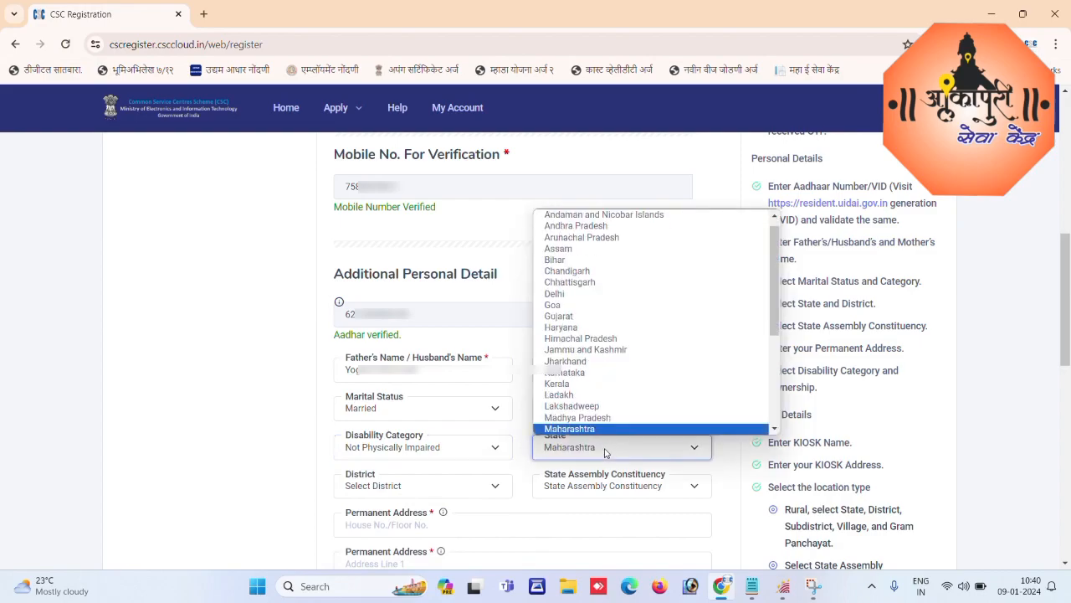
{"action": "key", "text": "Return"}
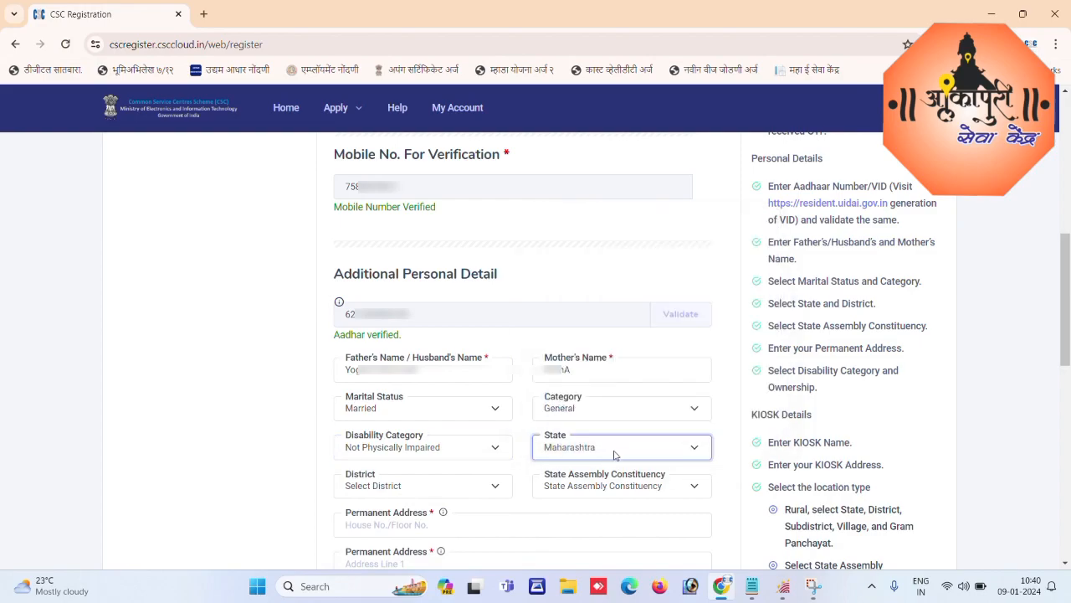
{"action": "left_click", "coordinate": [446, 492]}
{"action": "type", "text": "pune"}
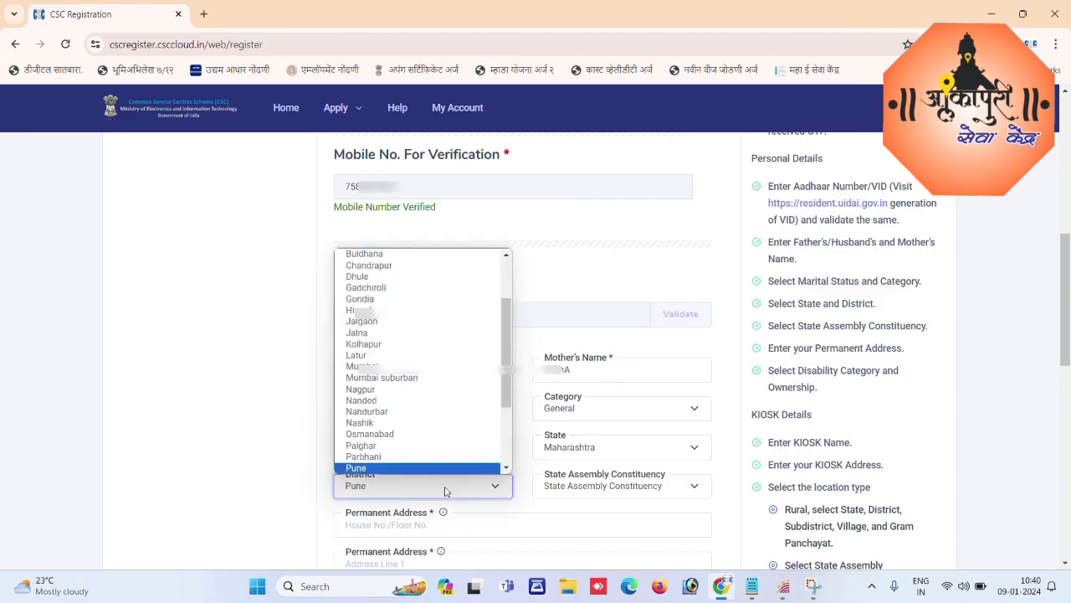
{"action": "key", "text": "Return"}
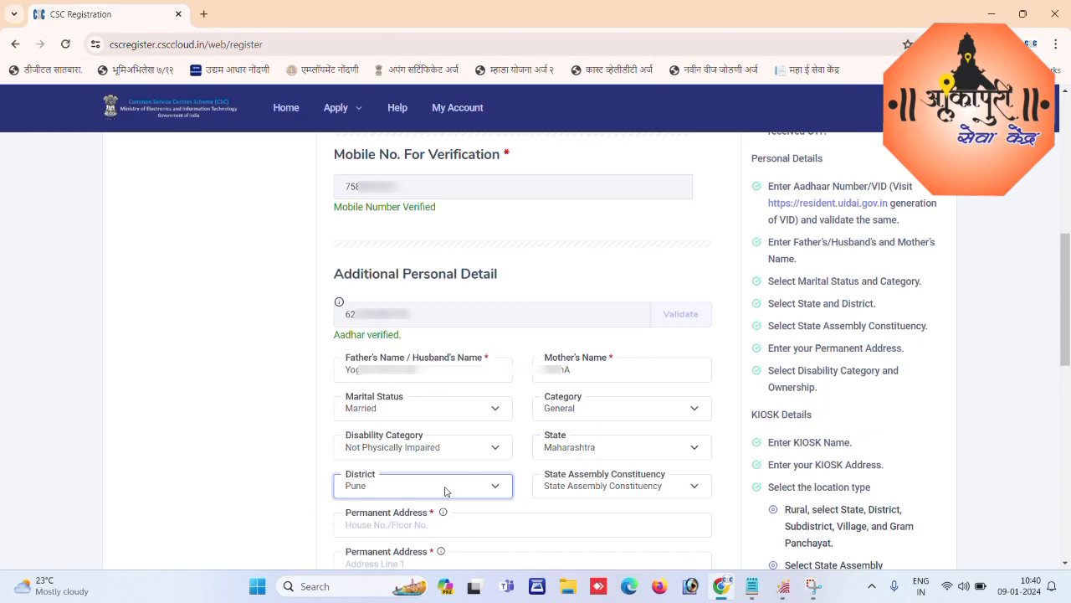
{"action": "left_click", "coordinate": [624, 487]}
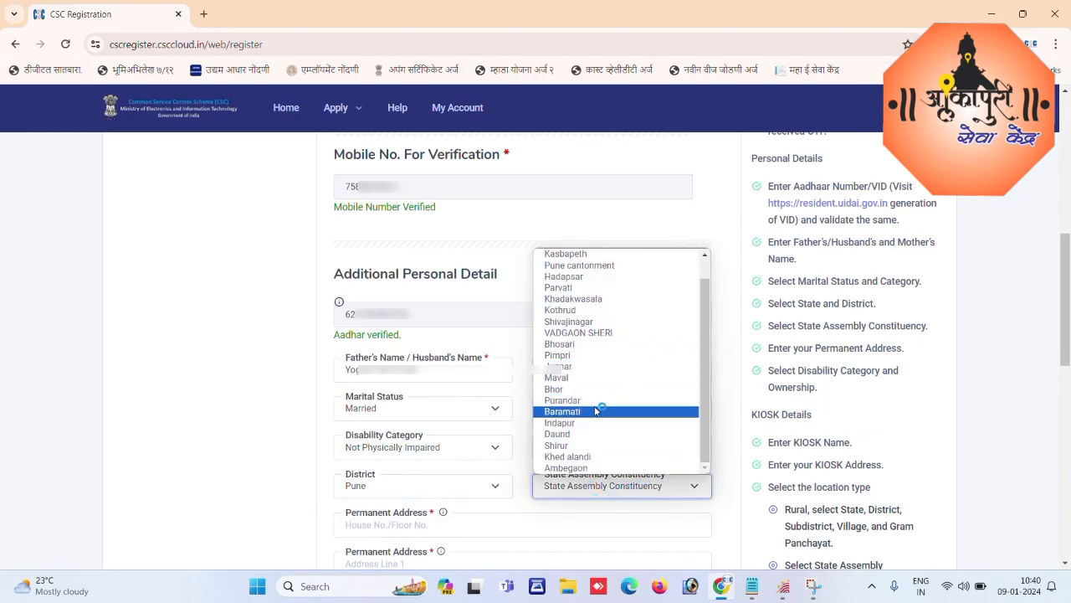
{"action": "left_click", "coordinate": [585, 346]}
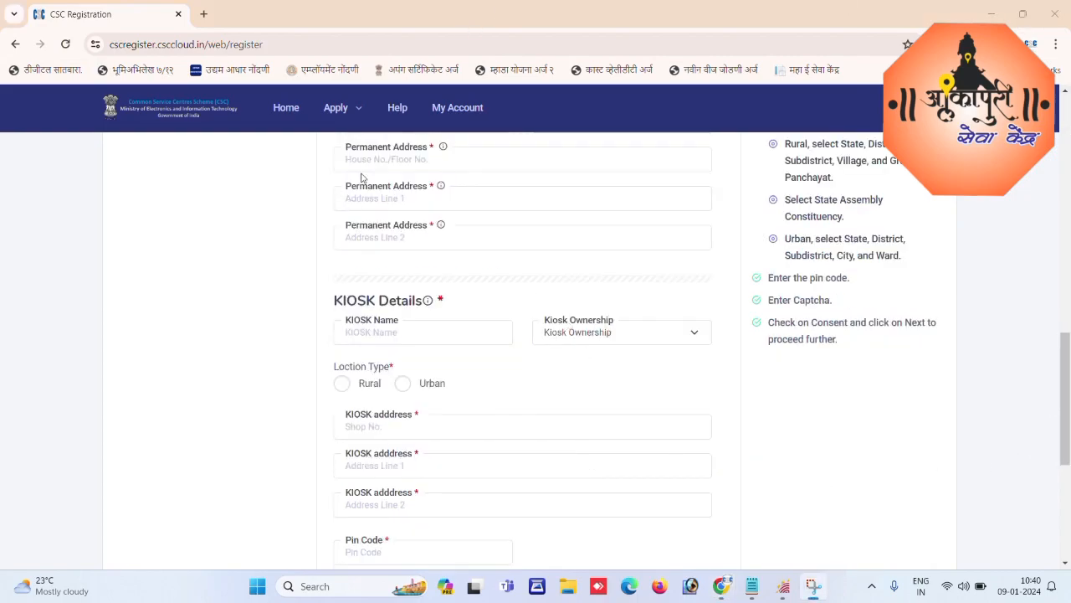
Fill in the House No./Floor No. line of the applicant's permanent address.
{"action": "left_click", "coordinate": [410, 159]}
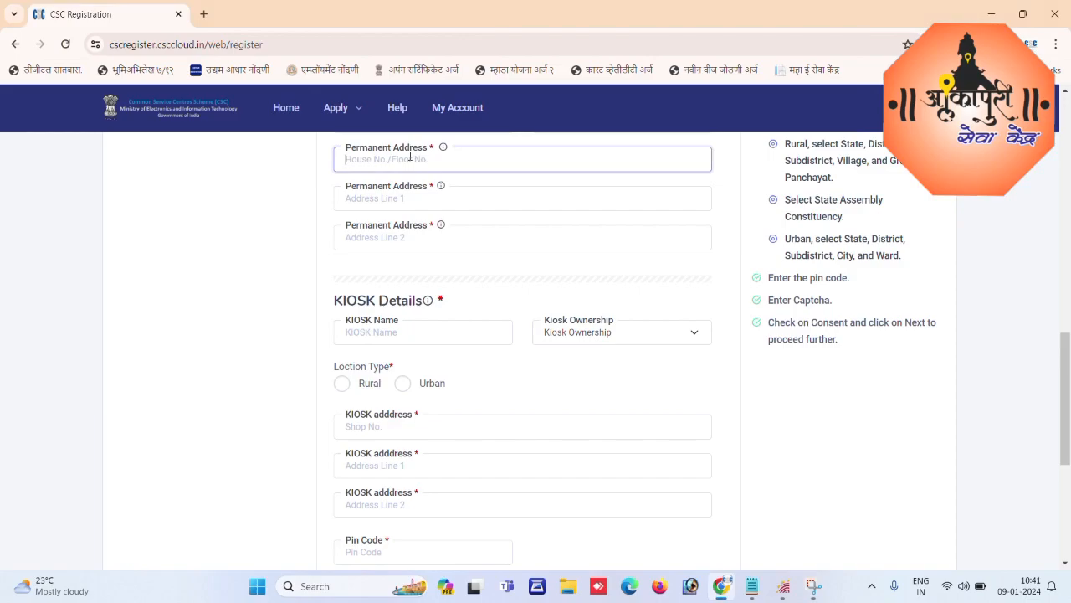
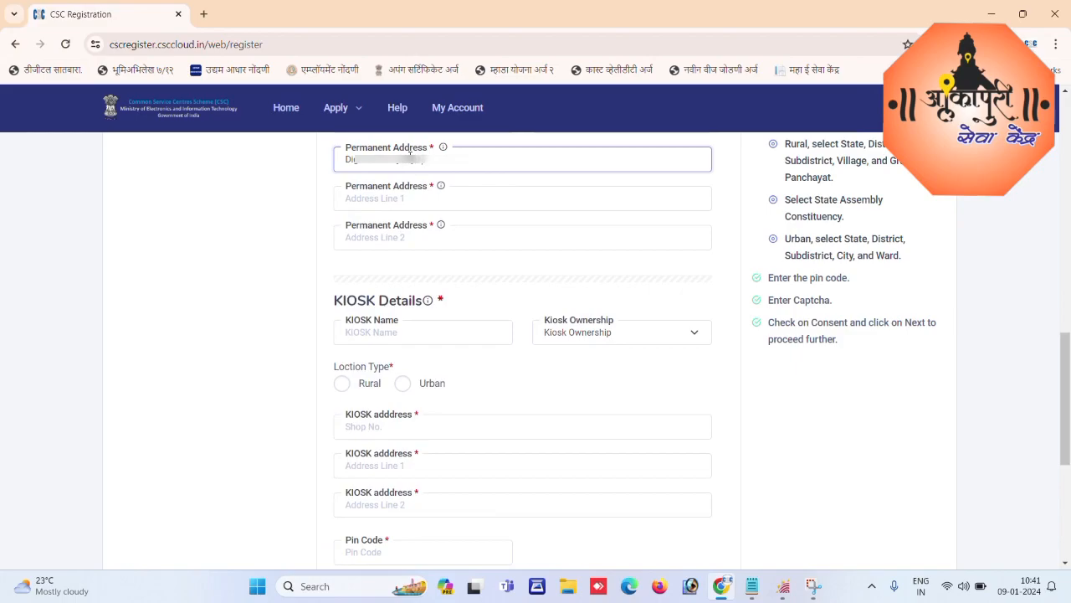
{"action": "key", "text": "Tab"}
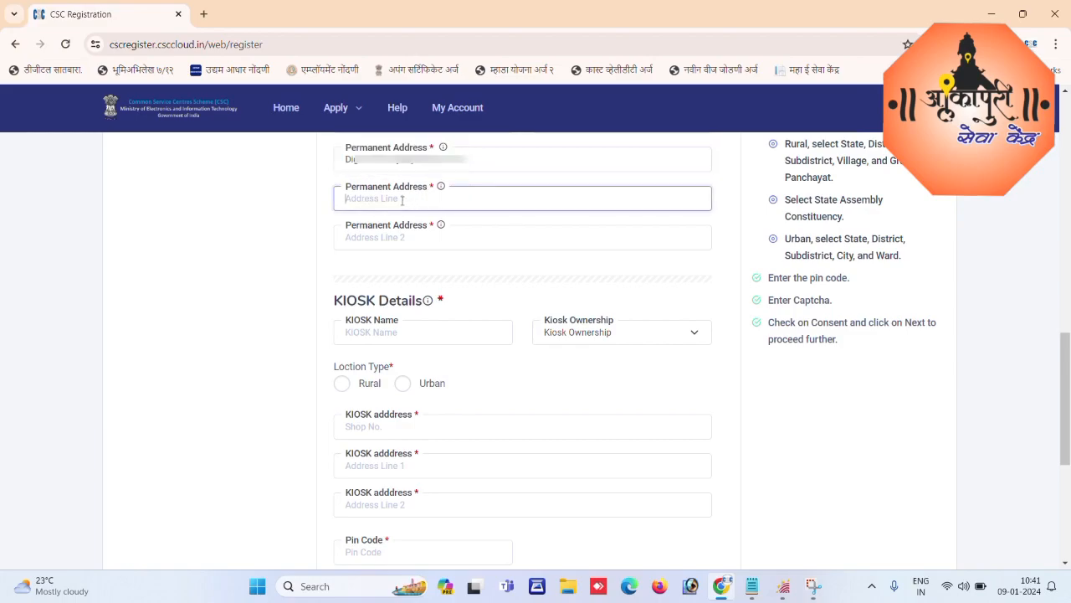
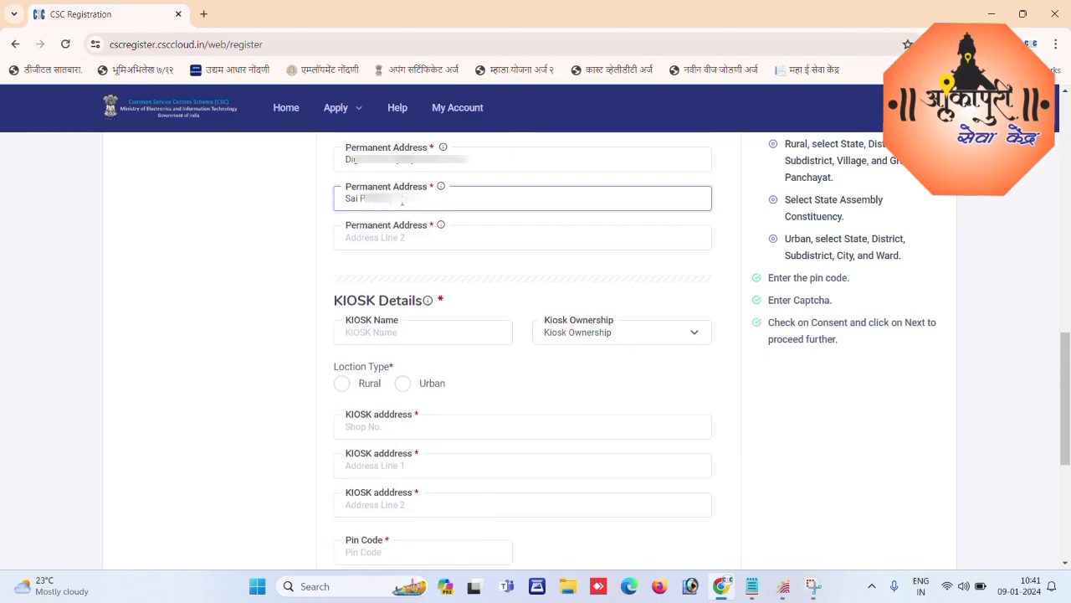
Fill in Address Line 1 of the applicant's permanent address with at least 10 characters.
{"action": "key", "text": "Tab"}
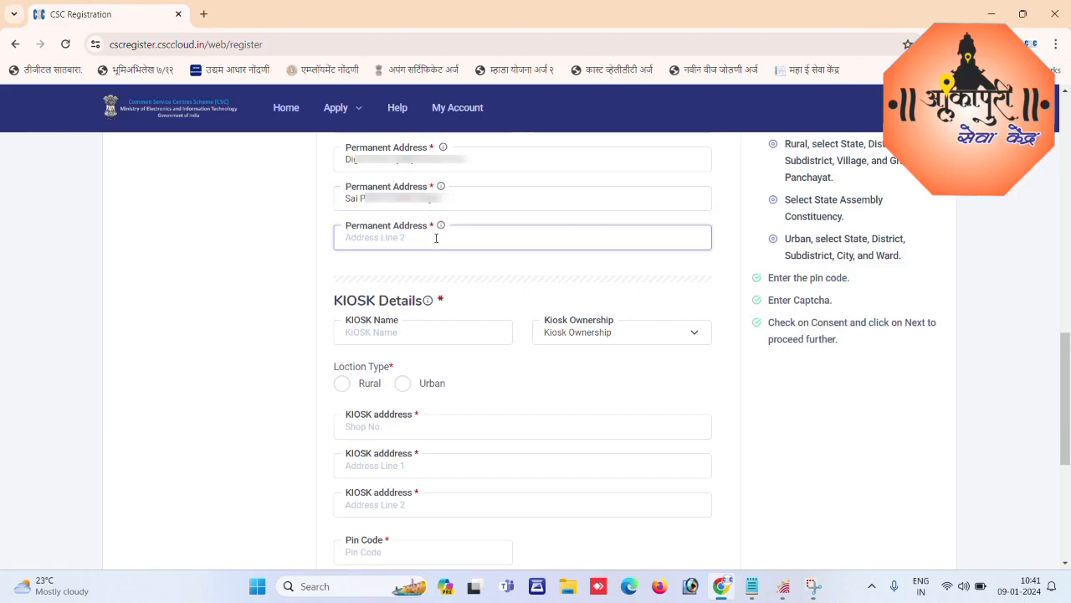
Fill in Address Line 2 of the applicant's permanent address with at least 10 characters.
{"action": "type", "text": "Digh"}
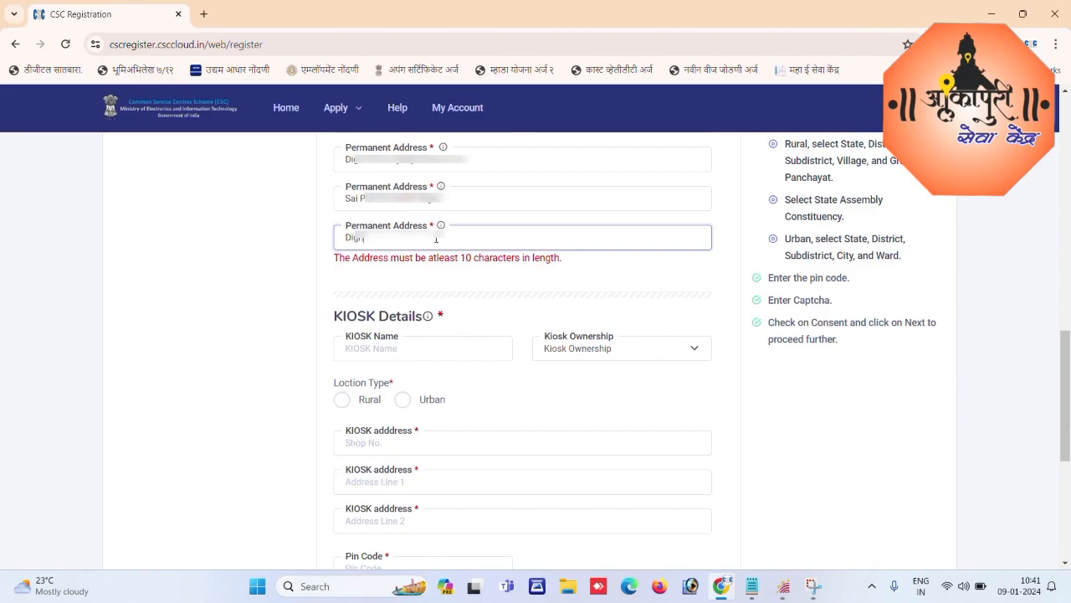
{"action": "type", "text": "i Pu"}
{"action": "type", "text": "r"}
{"action": "type", "text": "e"}
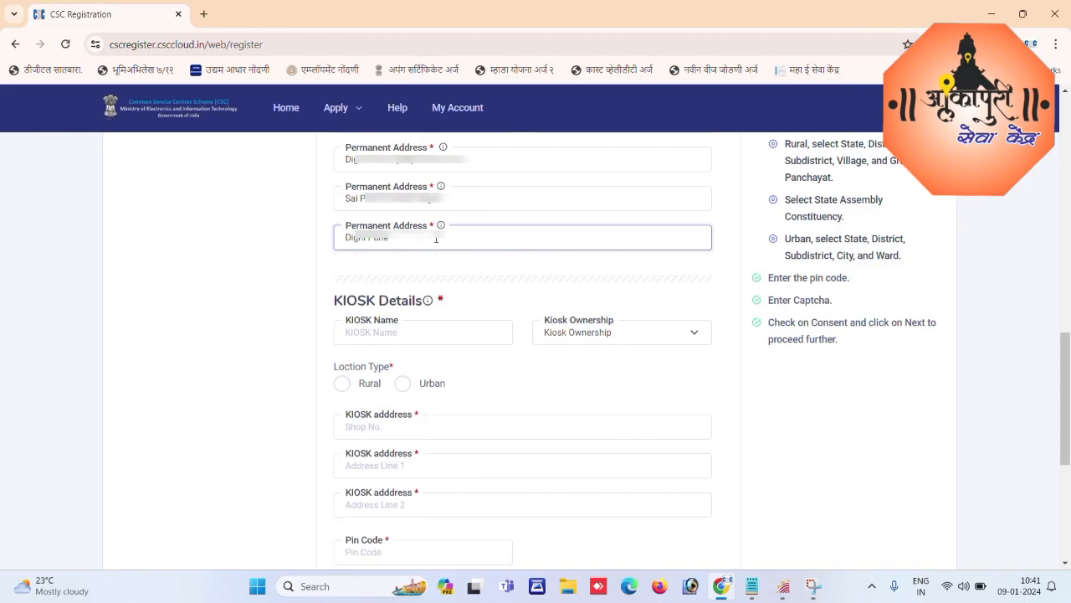
{"action": "type", "text": " Camp"}
Enter the kiosk's name in the KIOSK Details section.
{"action": "left_click", "coordinate": [482, 325]}
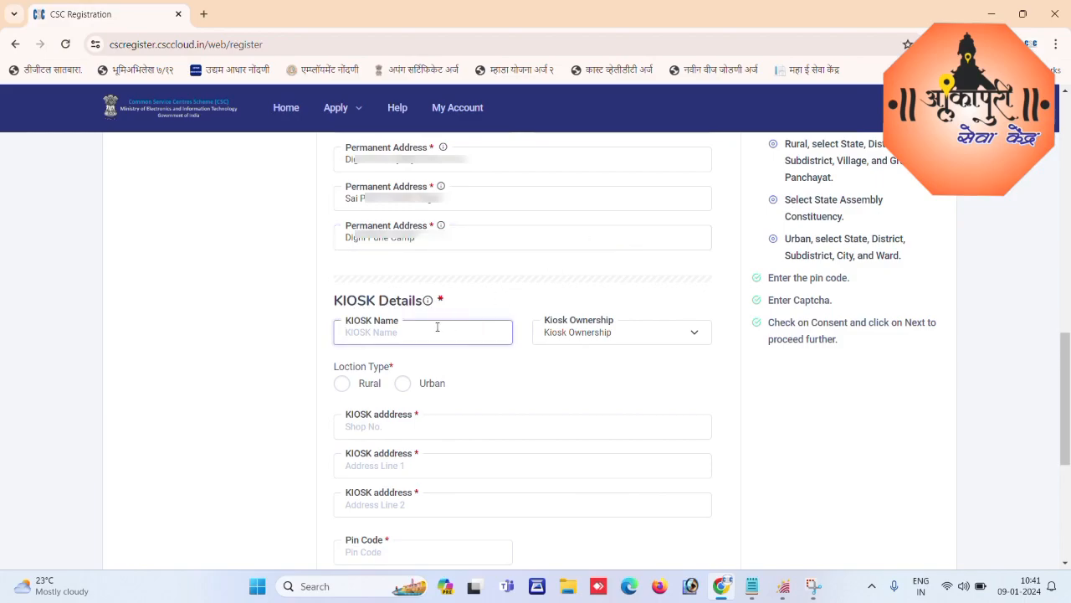
{"action": "type", "text": "Tr"}
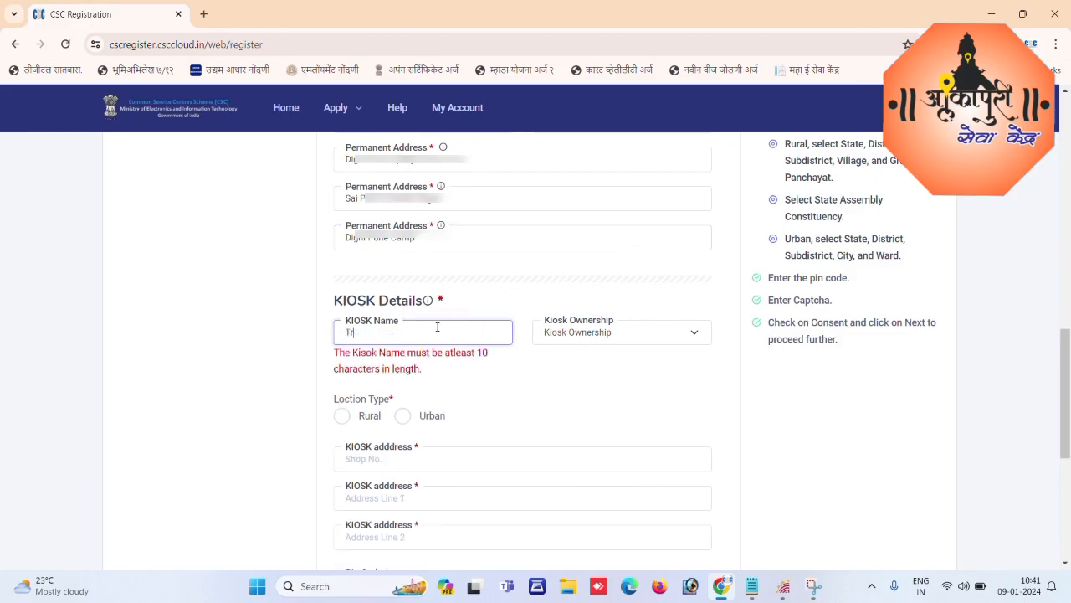
{"action": "type", "text": "imurt Enterpri"}
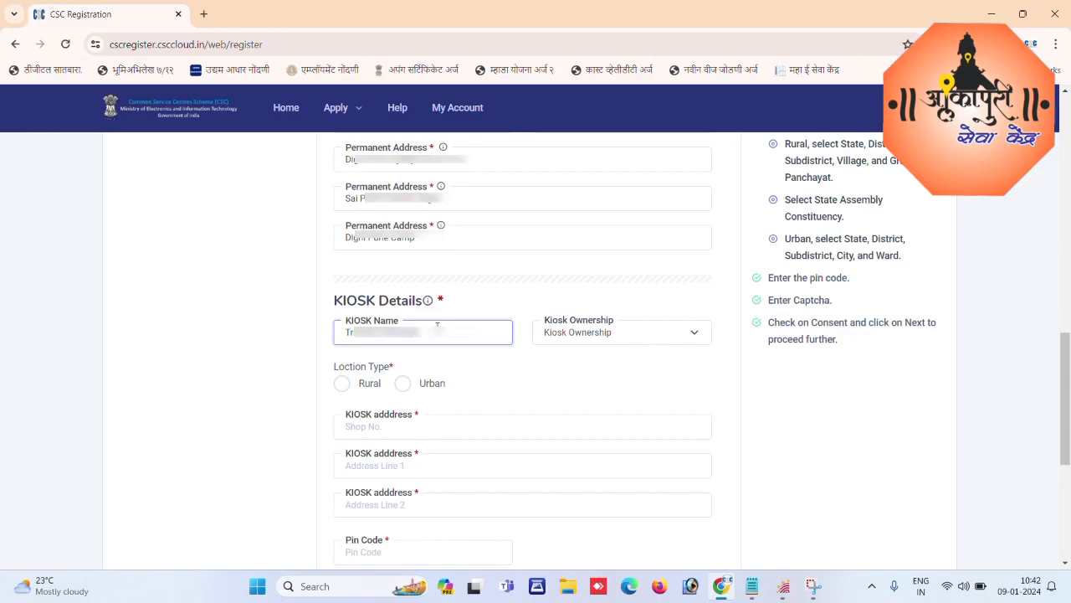
{"action": "type", "text": "essesva"}
{"action": "type", "text": "eseste"}
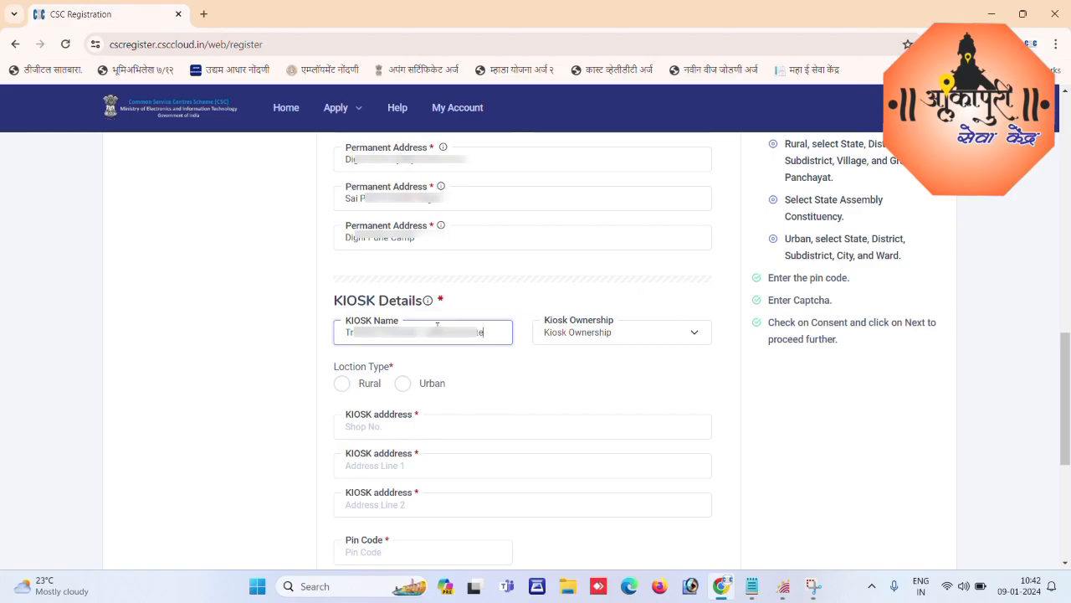
Set the kiosk ownership to Owned and the kiosk's location type to Urban.
{"action": "left_click", "coordinate": [640, 341]}
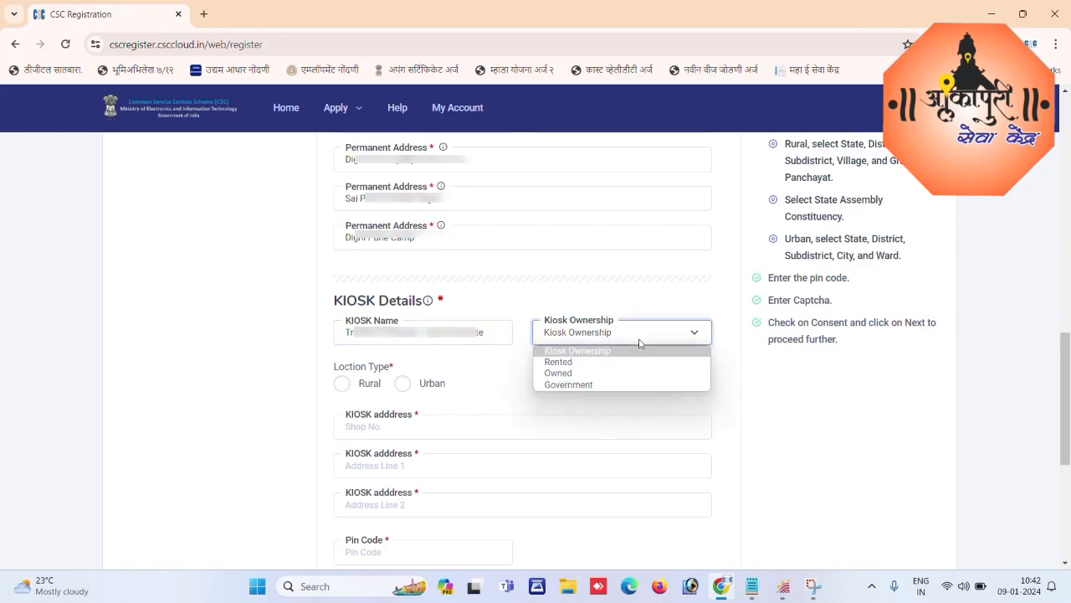
{"action": "left_click", "coordinate": [571, 373]}
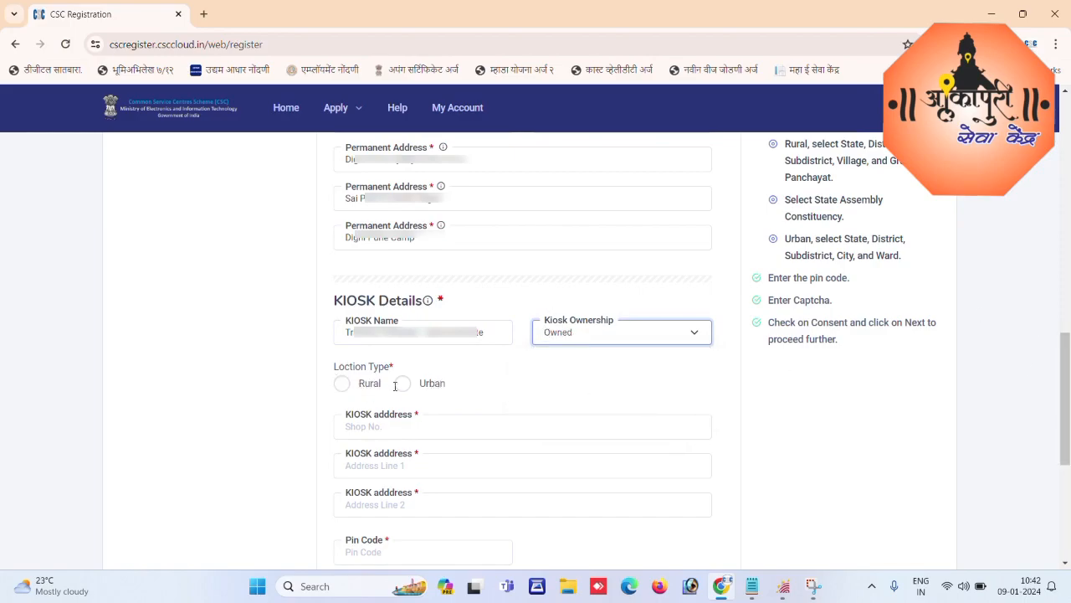
{"action": "left_click", "coordinate": [342, 387]}
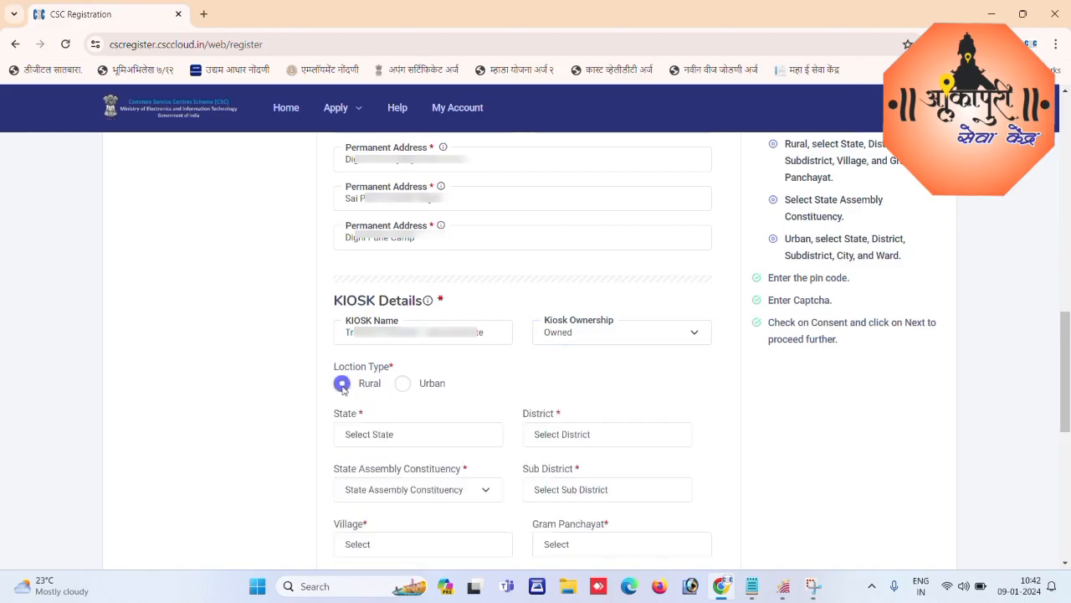
{"action": "left_click", "coordinate": [402, 383]}
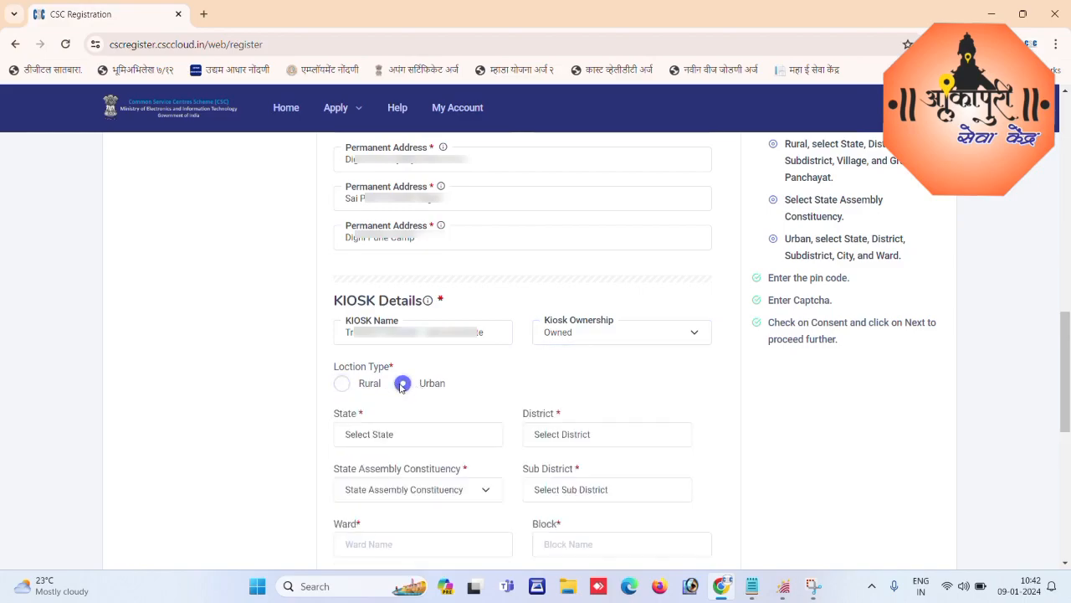
Set the kiosk's state to Maharashtra and its district to Pune.
{"action": "left_click", "coordinate": [403, 435]}
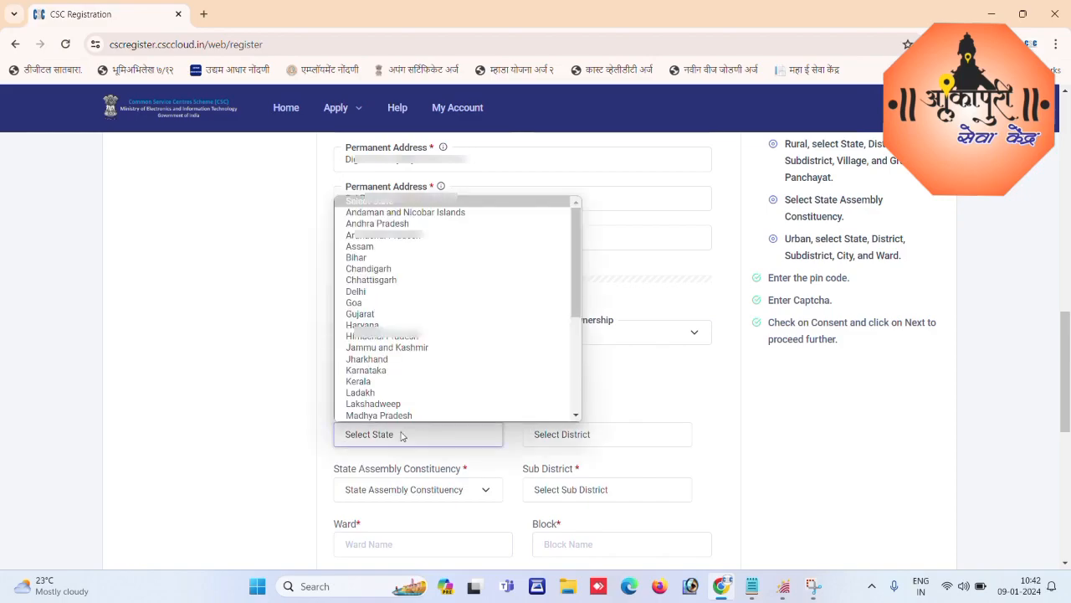
{"action": "type", "text": "maha"}
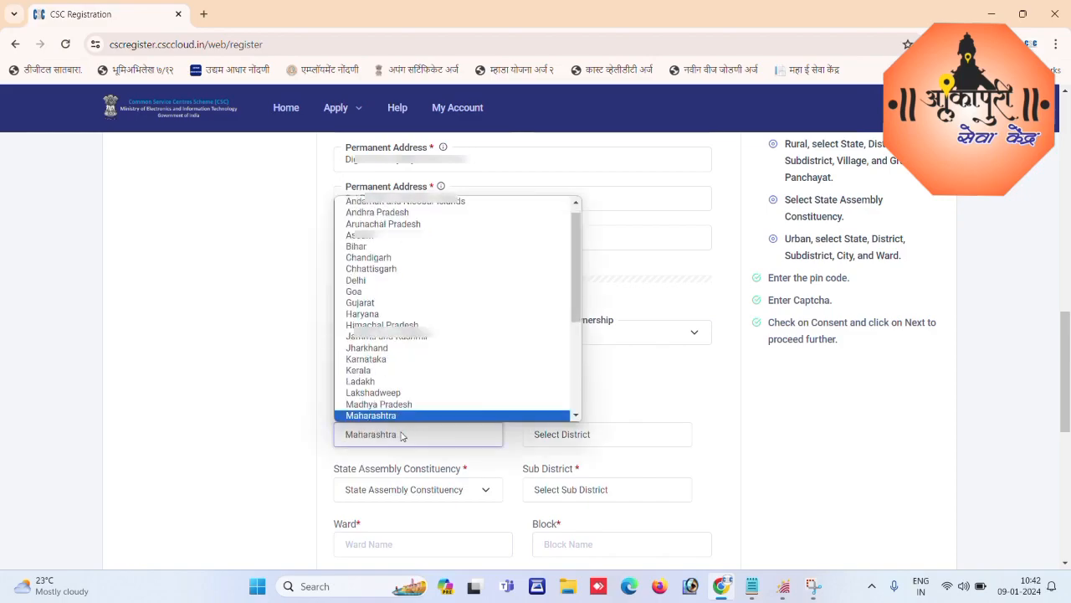
{"action": "left_click", "coordinate": [401, 437]}
{"action": "left_click", "coordinate": [585, 440]}
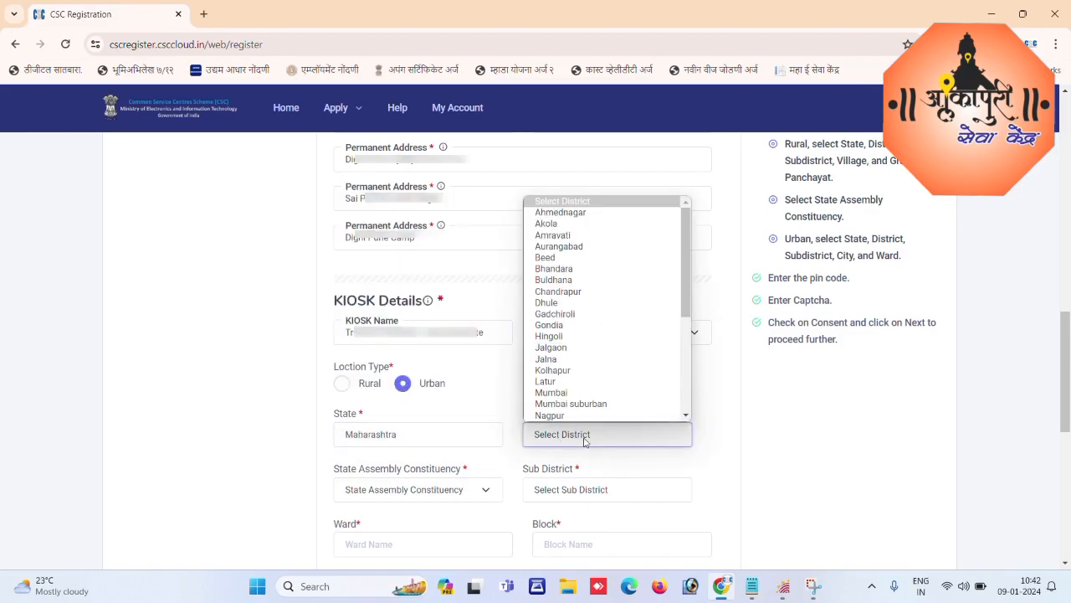
{"action": "type", "text": "pune"}
{"action": "left_click", "coordinate": [585, 442]}
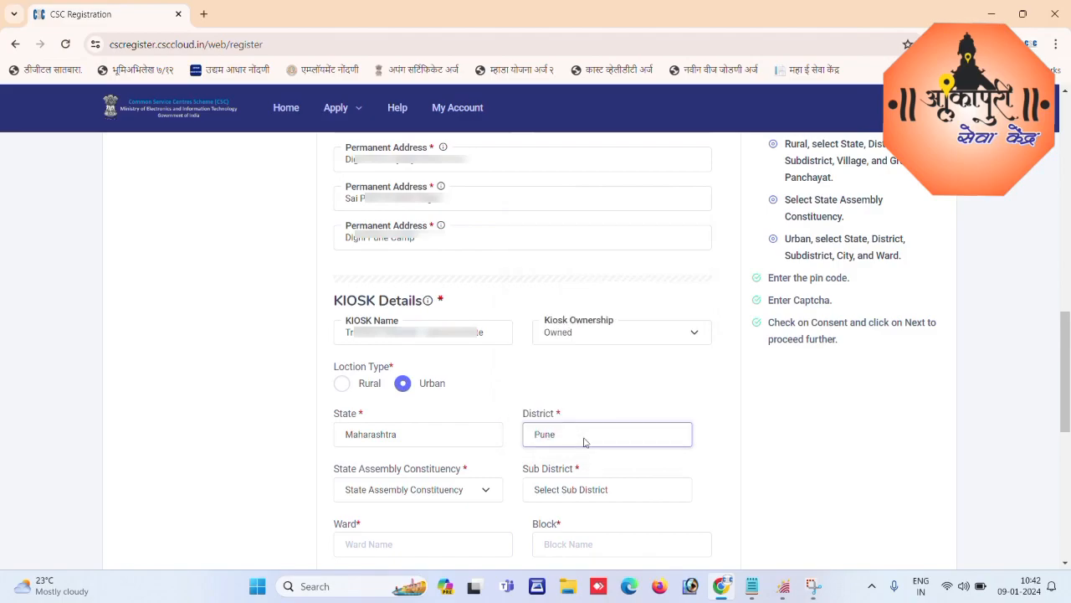
Set the kiosk's state assembly constituency to Bhosari and its sub district to Haveli.
{"action": "left_click", "coordinate": [397, 492]}
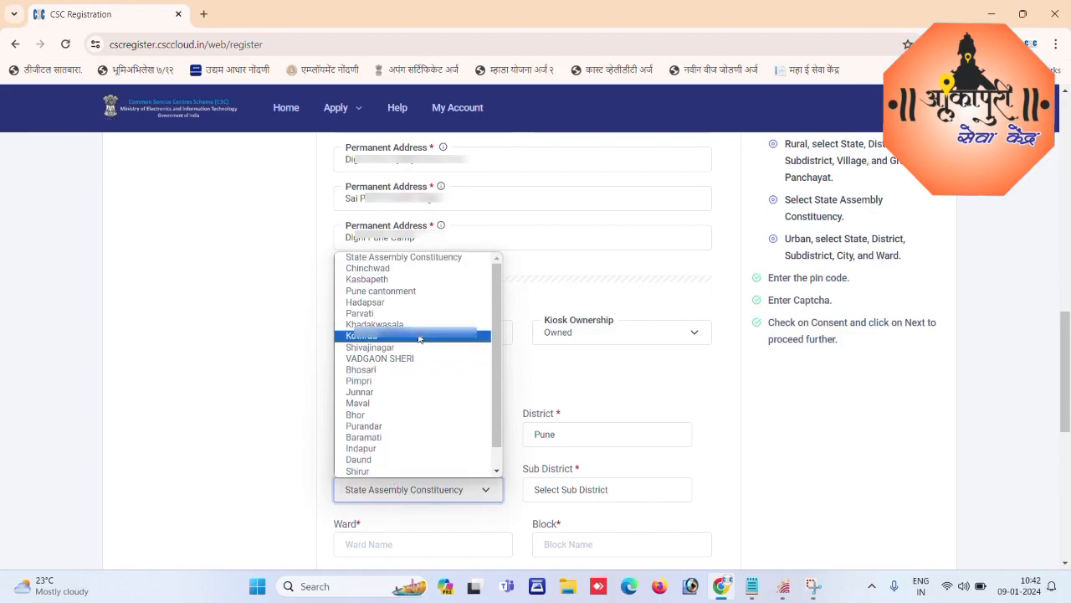
{"action": "left_click", "coordinate": [416, 369]}
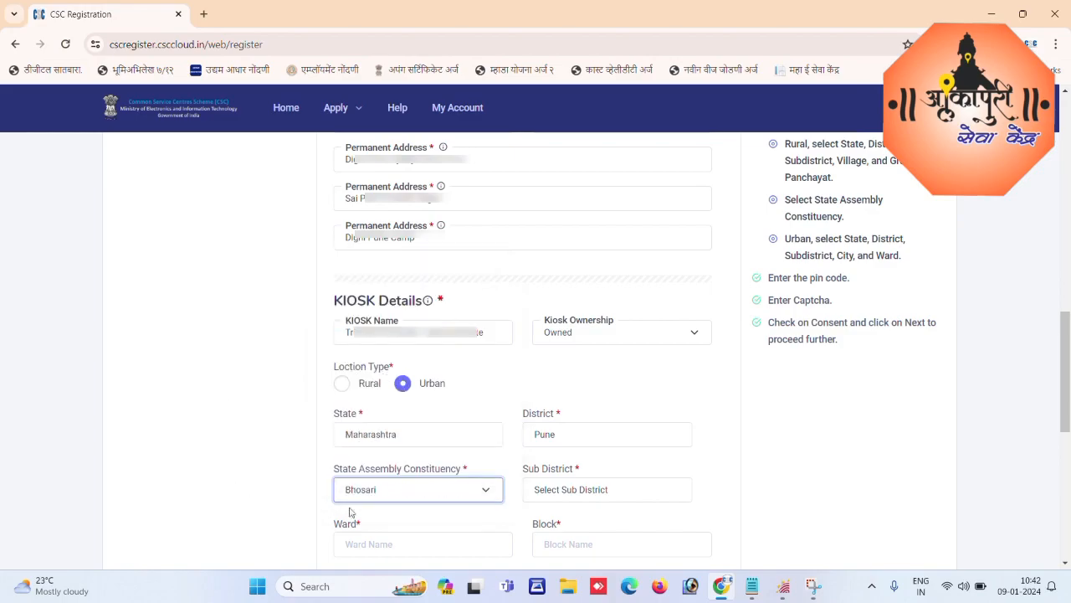
{"action": "left_click", "coordinate": [584, 494]}
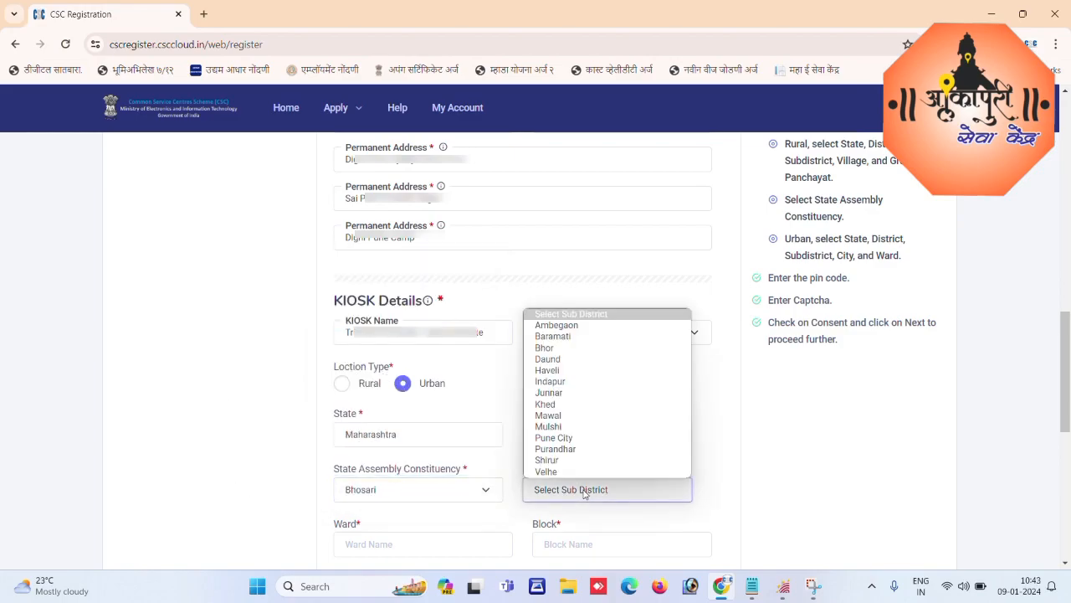
{"action": "left_click", "coordinate": [576, 379]}
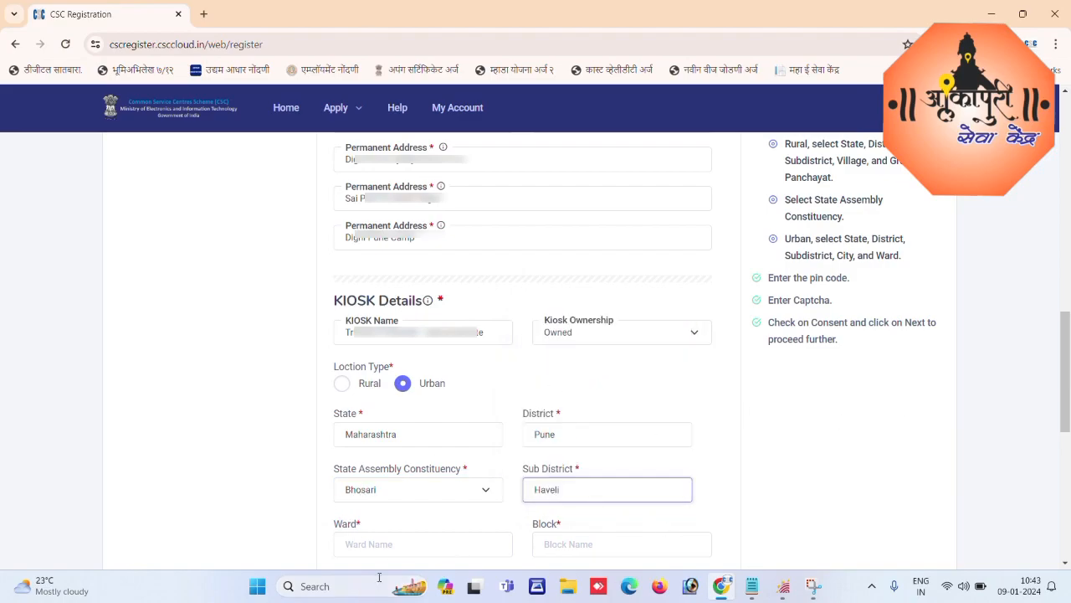
Enter Dighi as the kiosk's ward and Haveli as its block.
{"action": "left_click", "coordinate": [385, 545]}
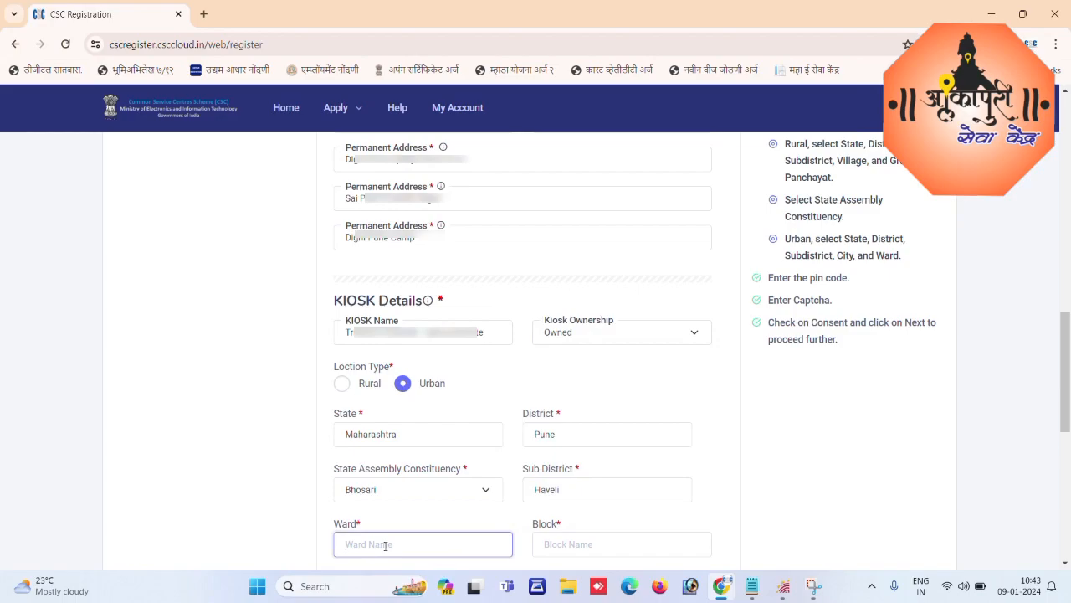
{"action": "type", "text": "Dighi"}
{"action": "key", "text": "Tab"}
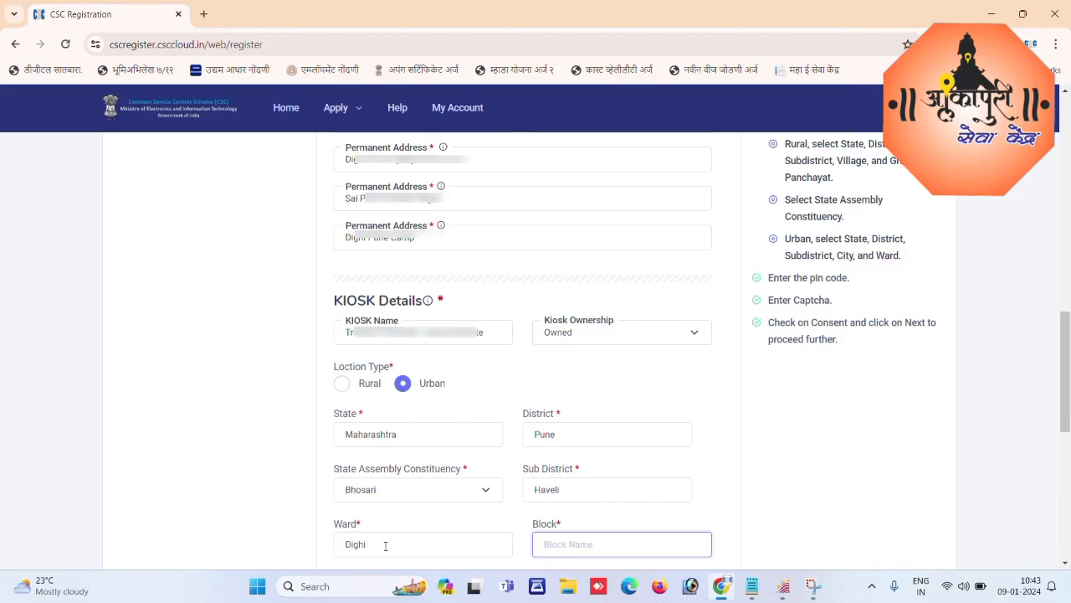
{"action": "type", "text": "Haveli"}
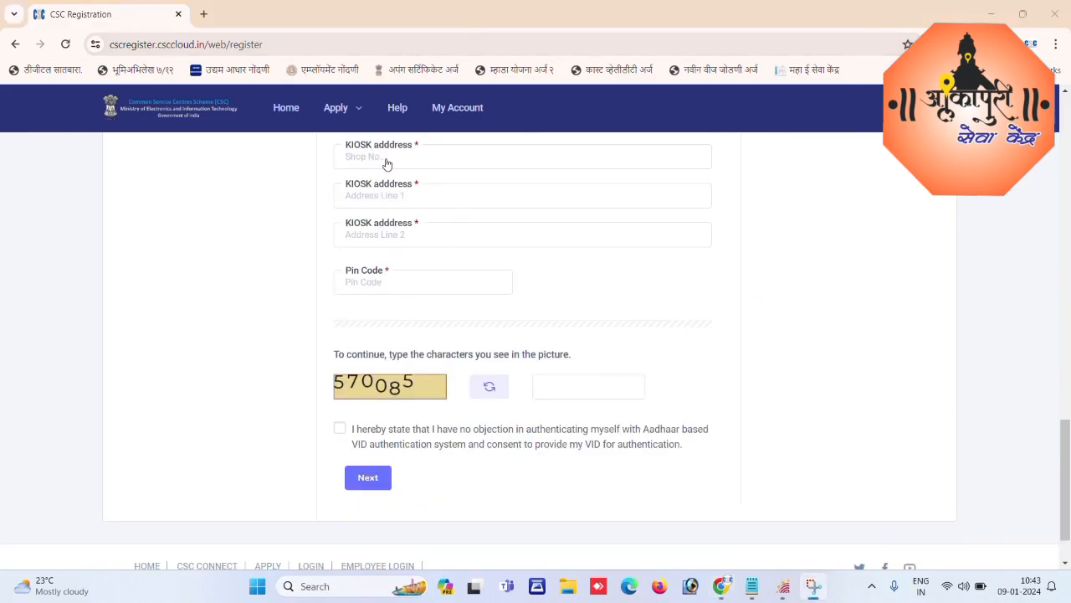
Fill in the Shop No. line of the kiosk address.
{"action": "left_click", "coordinate": [349, 158]}
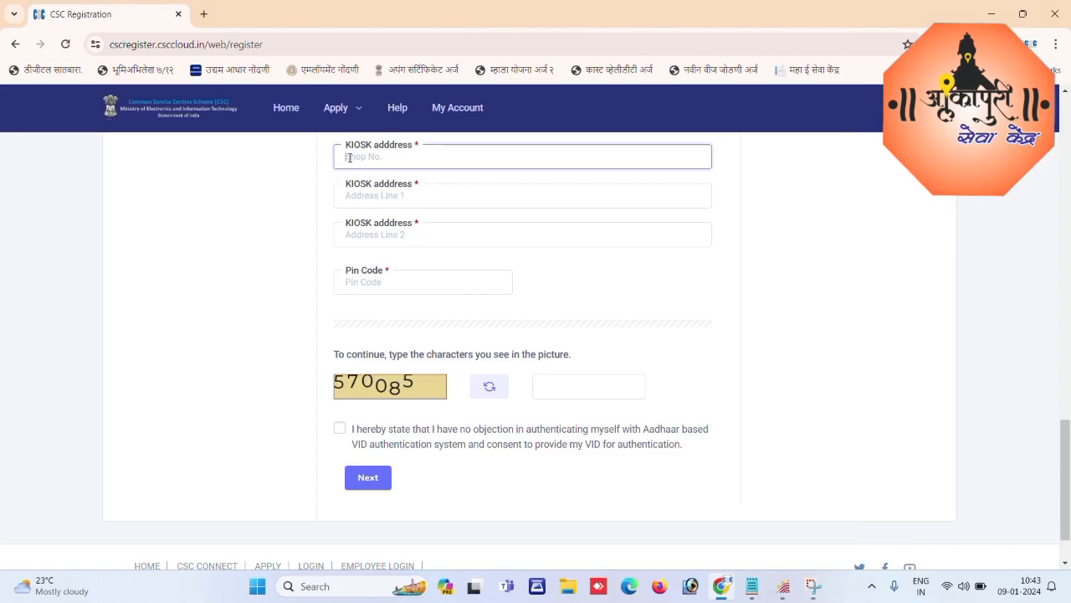
{"action": "type", "text": "M"}
{"action": "type", "text": "arata"}
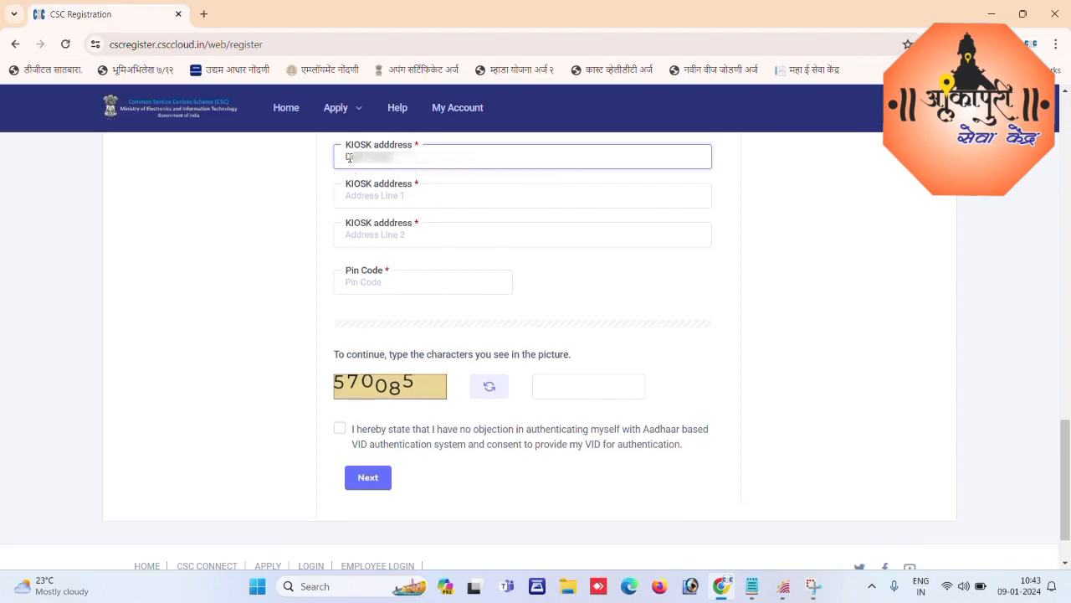
{"action": "type", "text": "nagar road"}
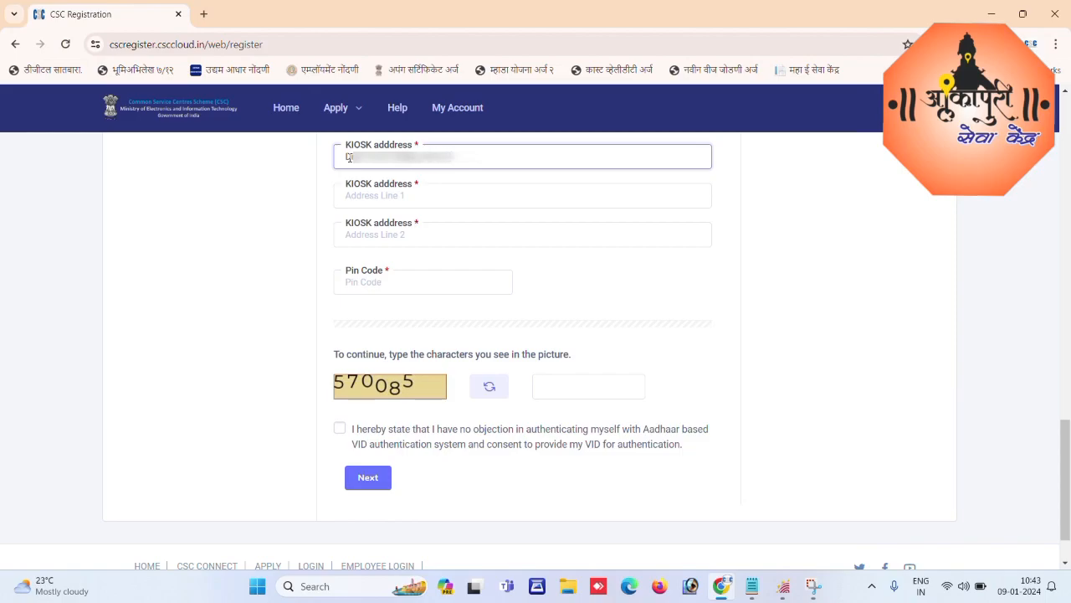
{"action": "type", "text": ","}
{"action": "key", "text": "Tab"}
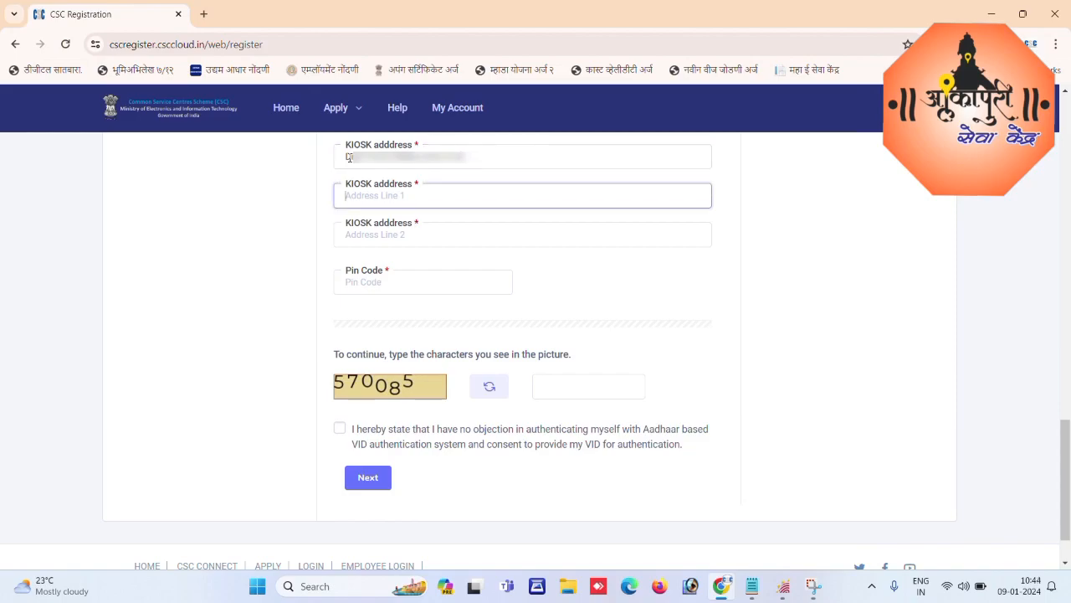
Fill in Address Line 1 of the kiosk address with at least 10 characters.
{"action": "type", "text": "Sai"}
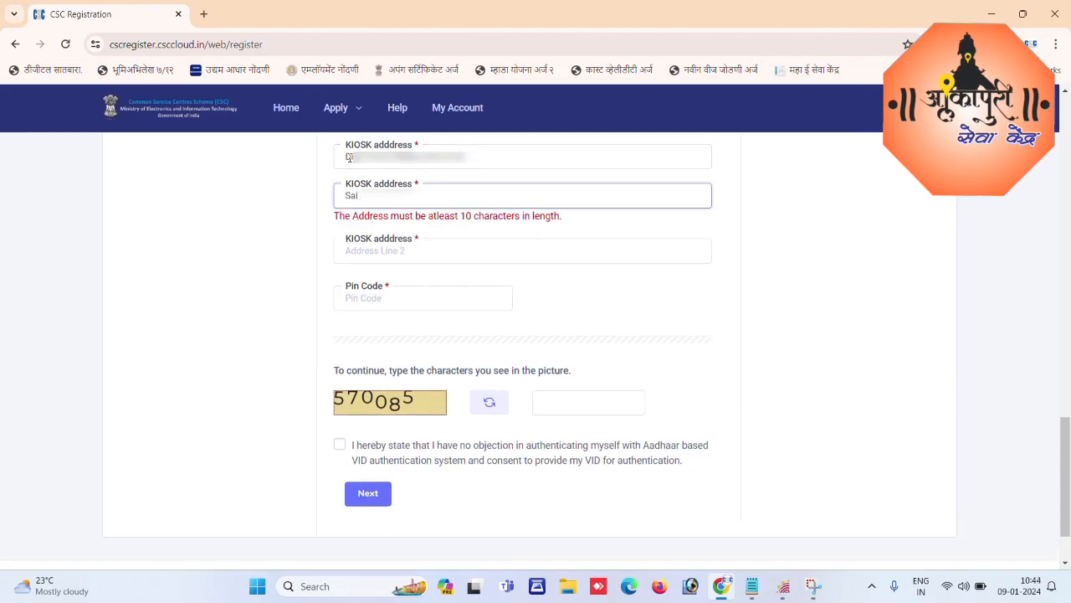
{"action": "type", "text": " Ramad Comp"}
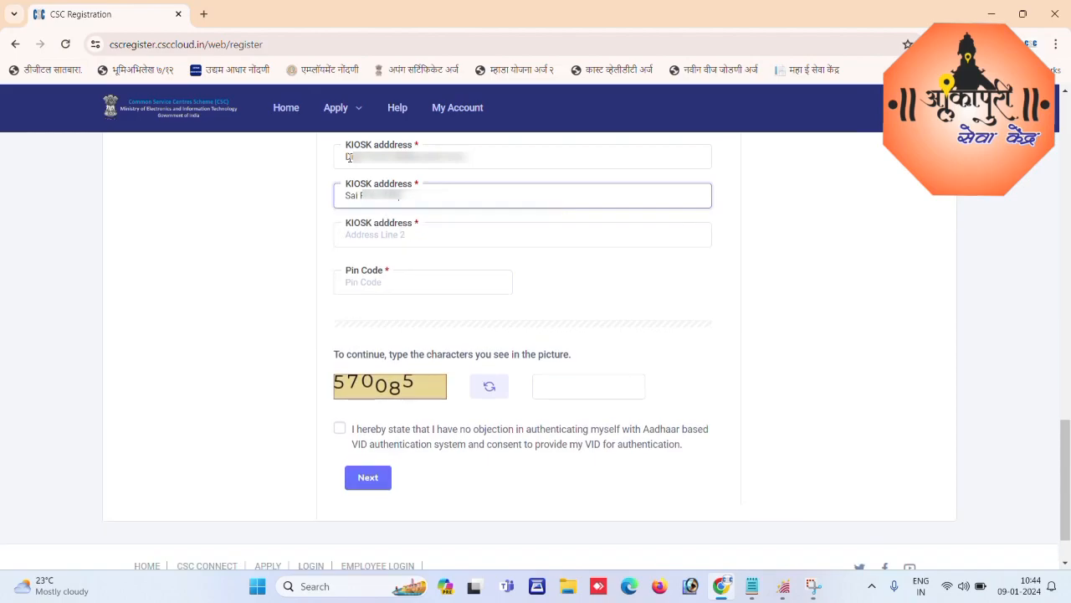
{"action": "type", "text": "uters"}
{"action": "key", "text": "Tab"}
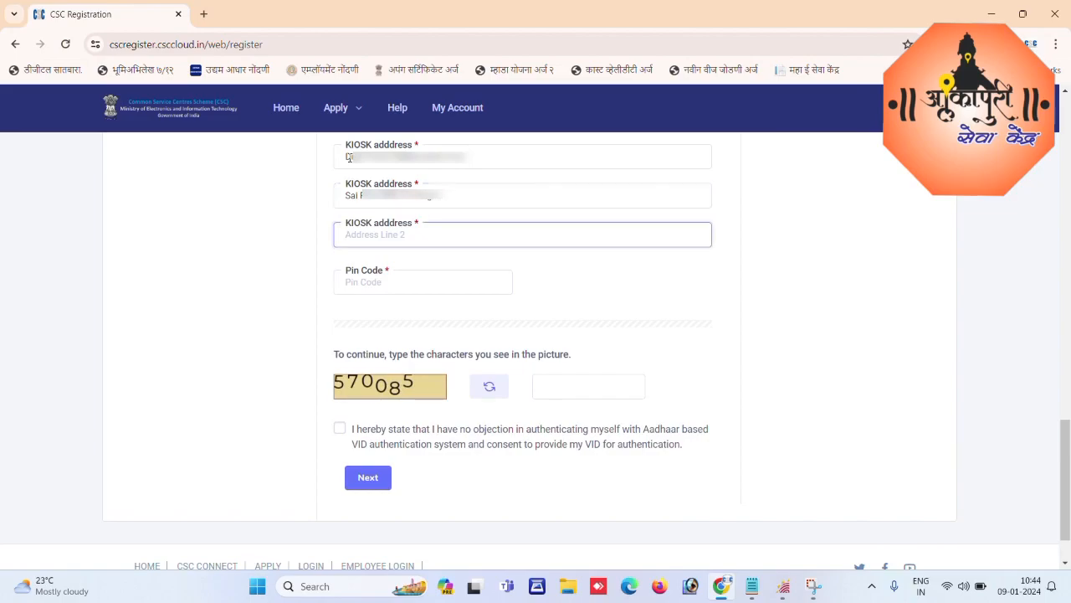
Fill in Address Line 2 of the kiosk address with at least 10 characters and enter the kiosk's pin code.
{"action": "type", "text": "Digh"}
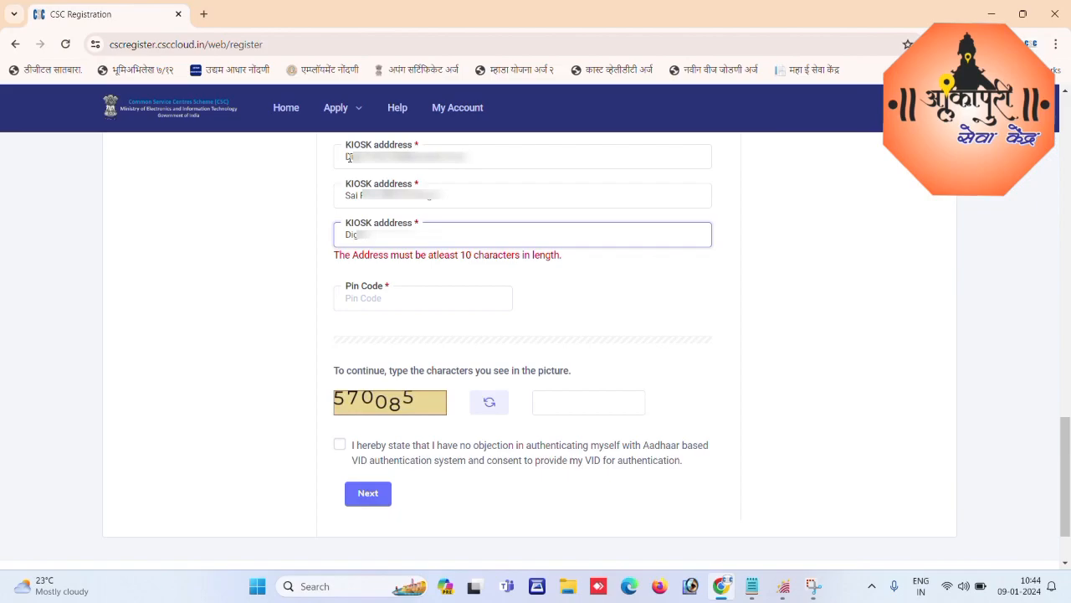
{"action": "type", "text": "Puompute"}
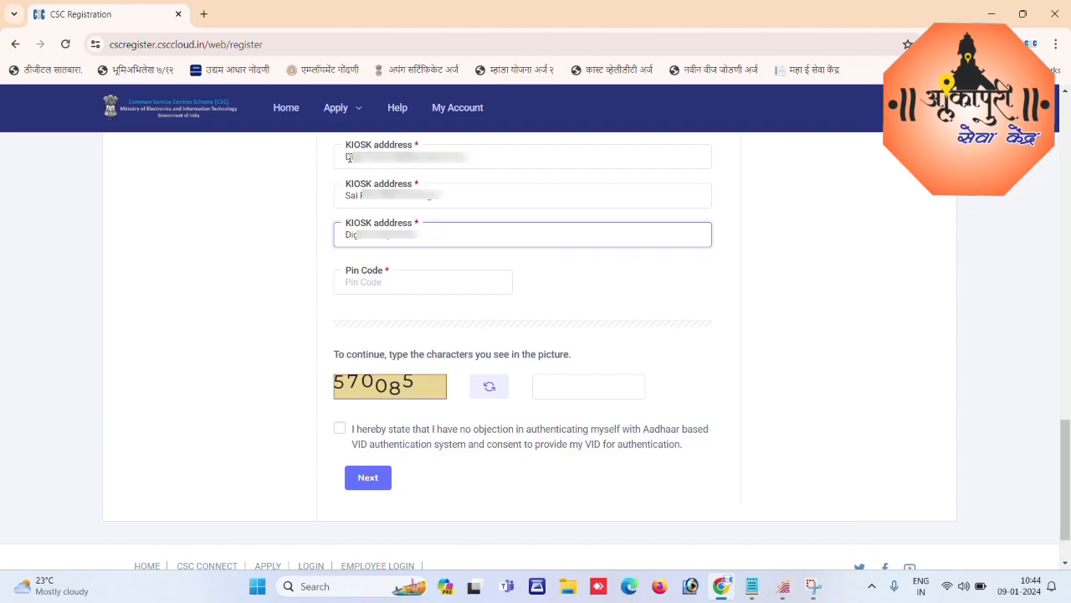
{"action": "key", "text": "Tab"}
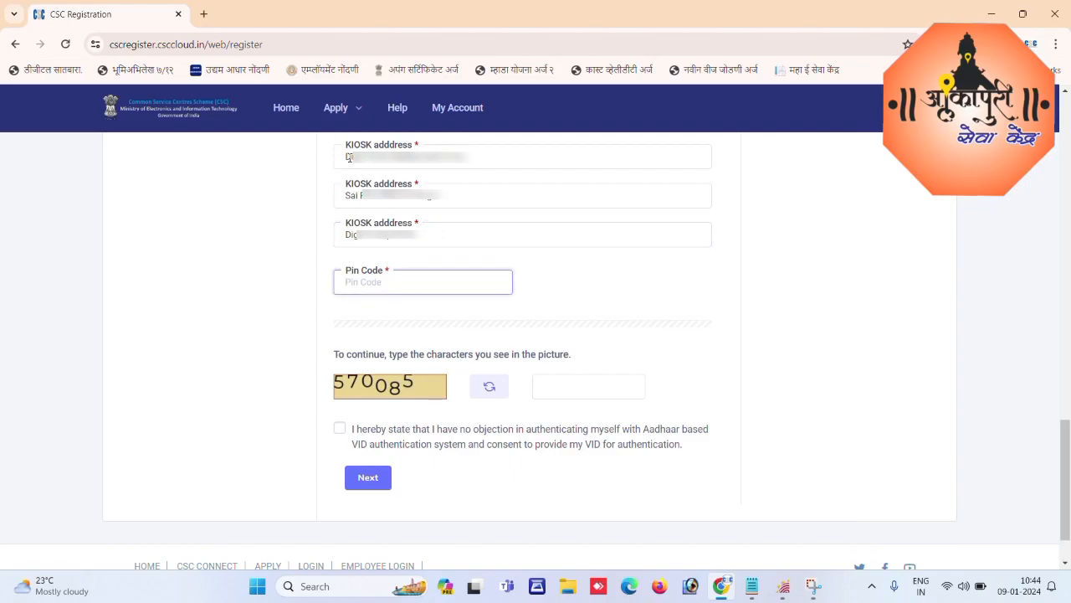
{"action": "type", "text": "4***"}
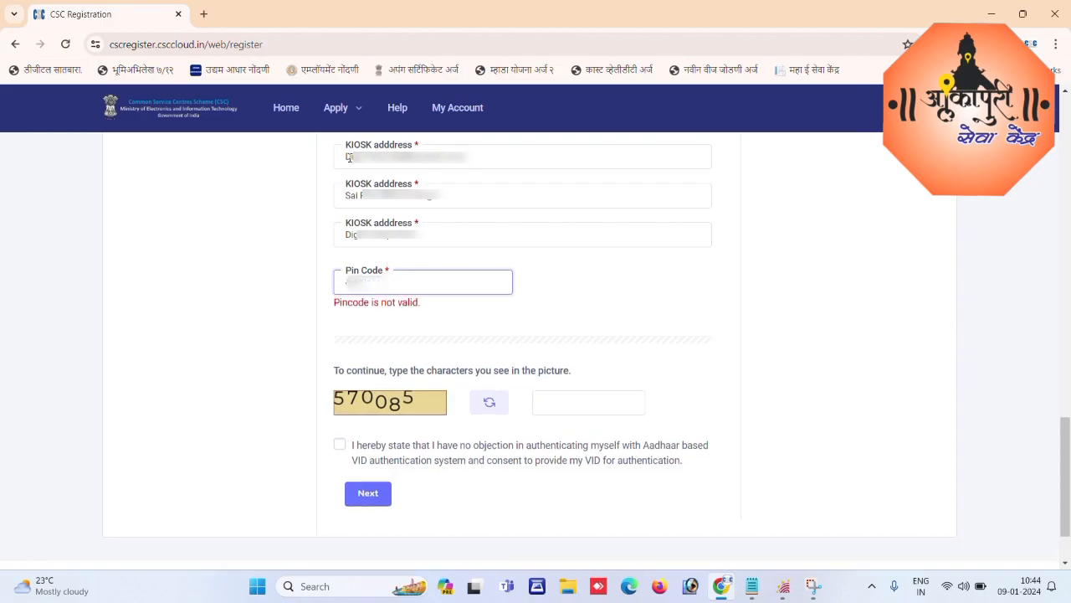
{"action": "type", "text": "**"}
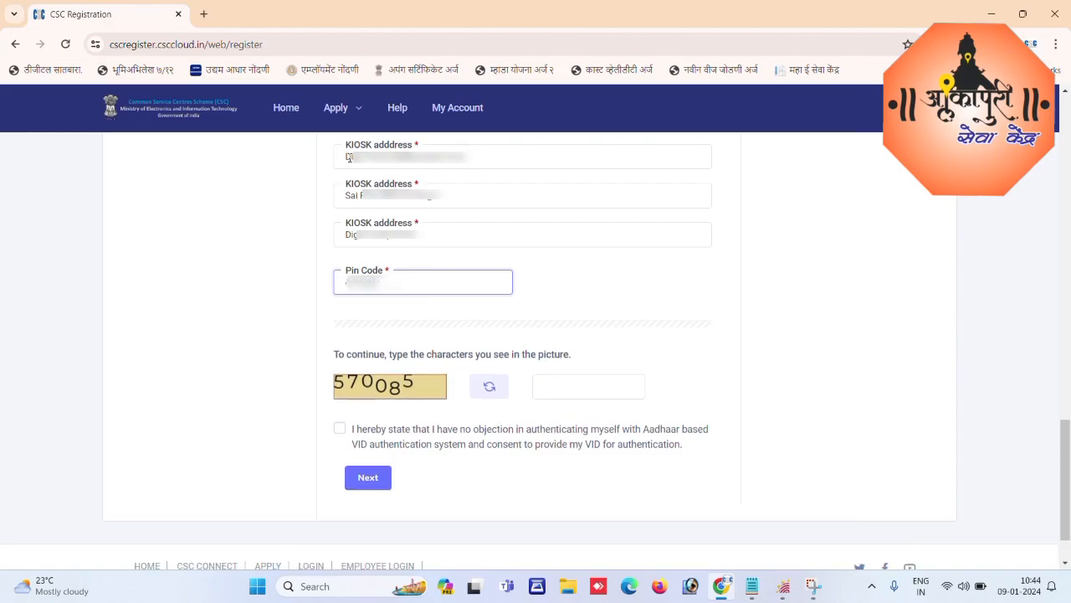
Enter the captcha characters from the picture, consent to the VID-based Aadhaar authentication and proceed to the authentication details.
{"action": "left_click", "coordinate": [587, 399]}
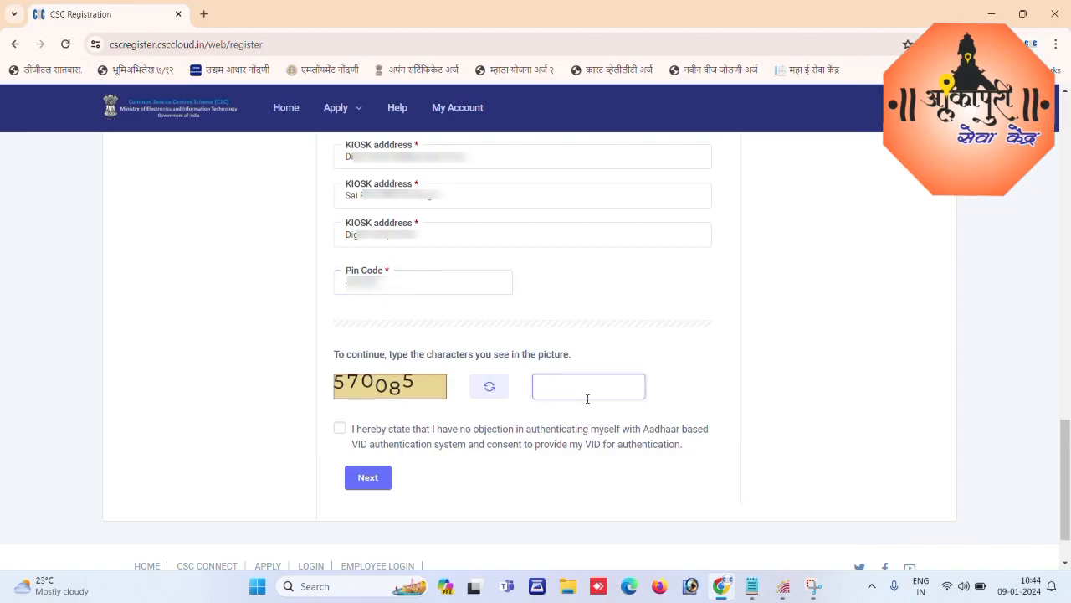
{"action": "type", "text": "570085"}
{"action": "left_click", "coordinate": [339, 430]}
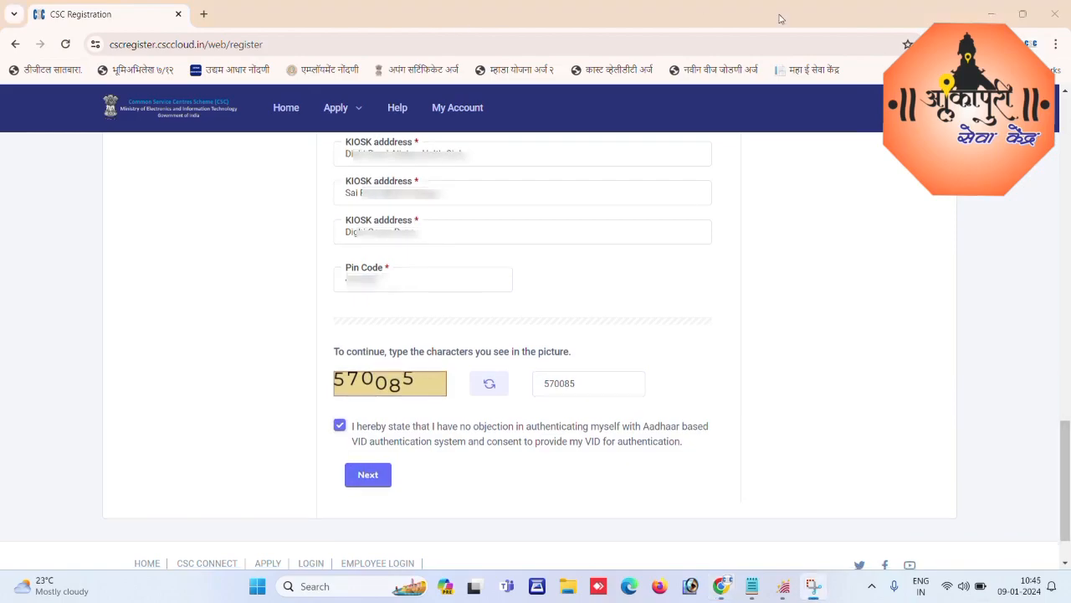
{"action": "left_click", "coordinate": [368, 475]}
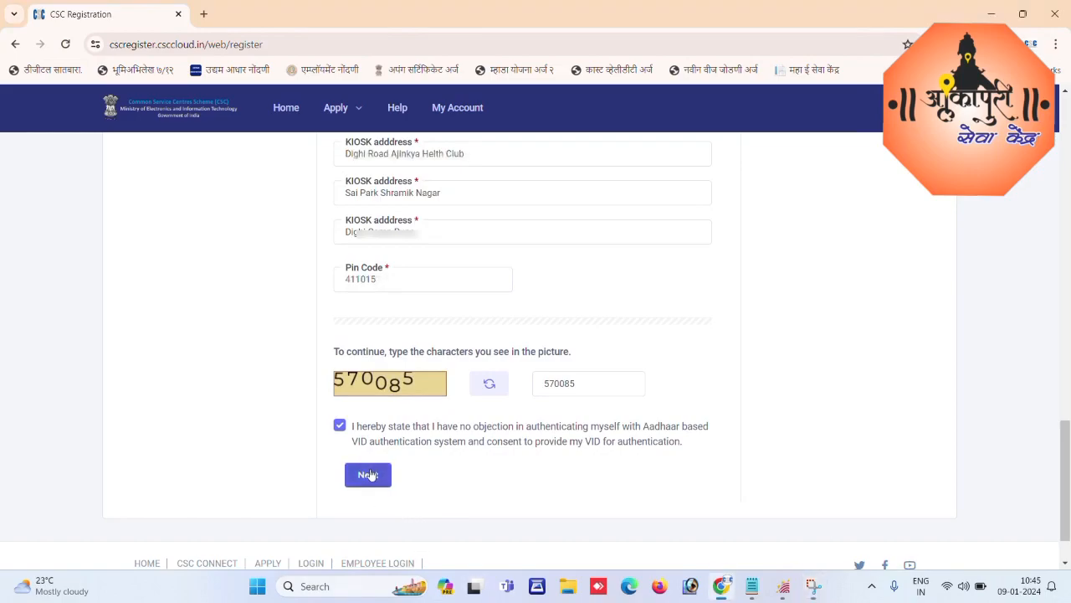
Enter the applicant's e-mail address and request an OTP for it.
{"action": "scroll", "coordinate": [372, 474], "scroll_direction": "up", "scroll_amount": 1}
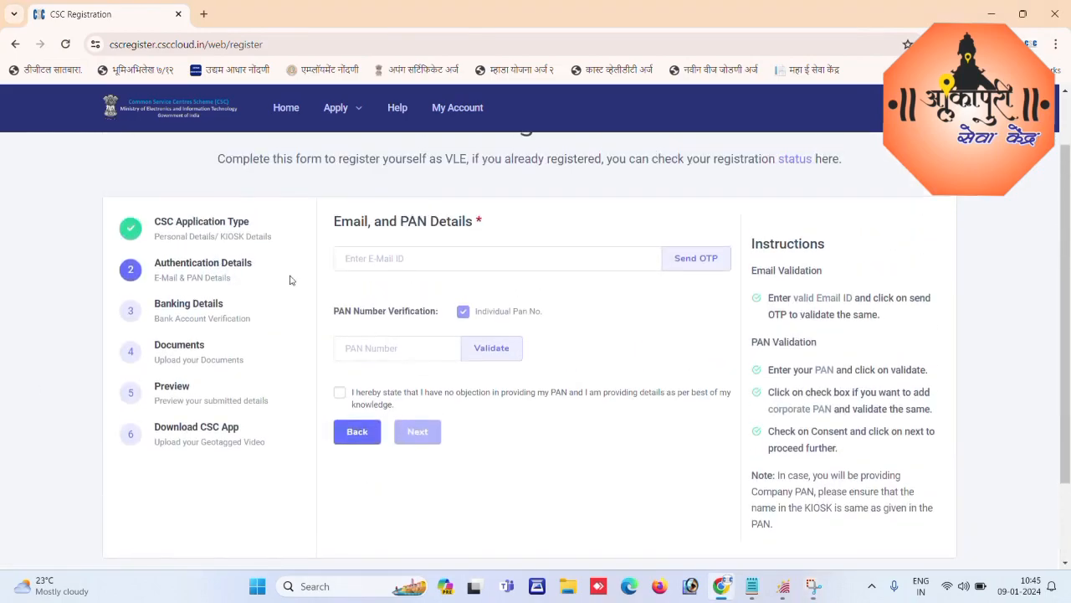
{"action": "left_click", "coordinate": [387, 261]}
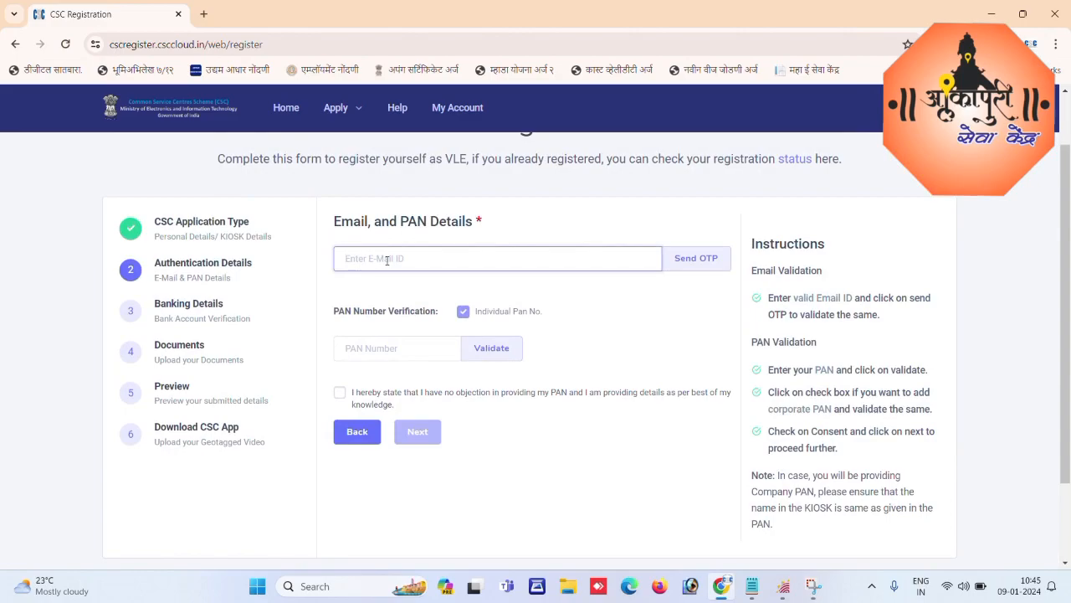
{"action": "type", "text": "vis"}
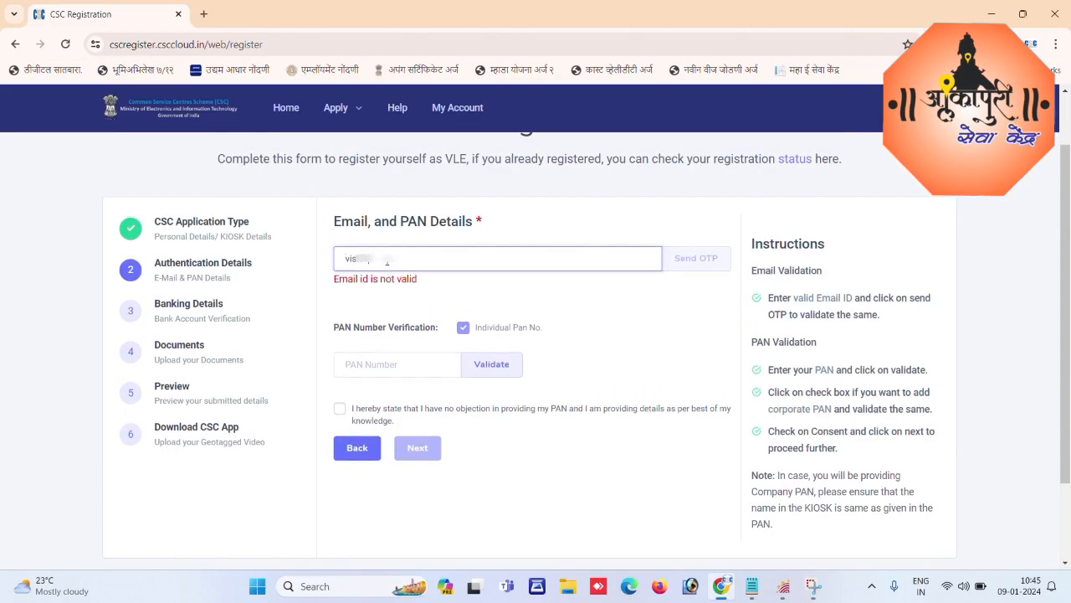
{"action": "type", "text": "************"}
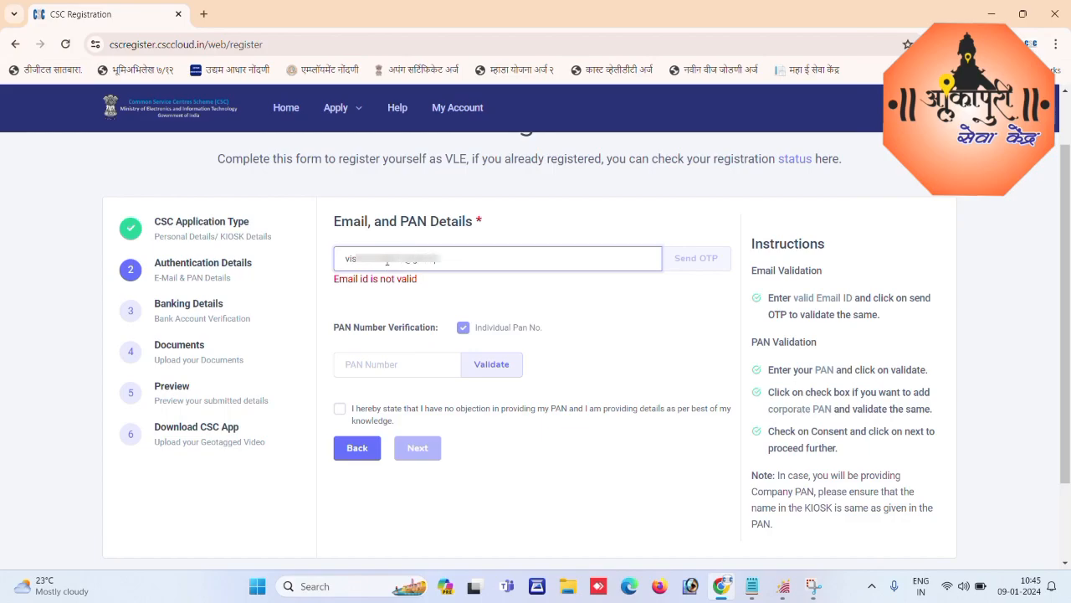
{"action": "type", "text": "***"}
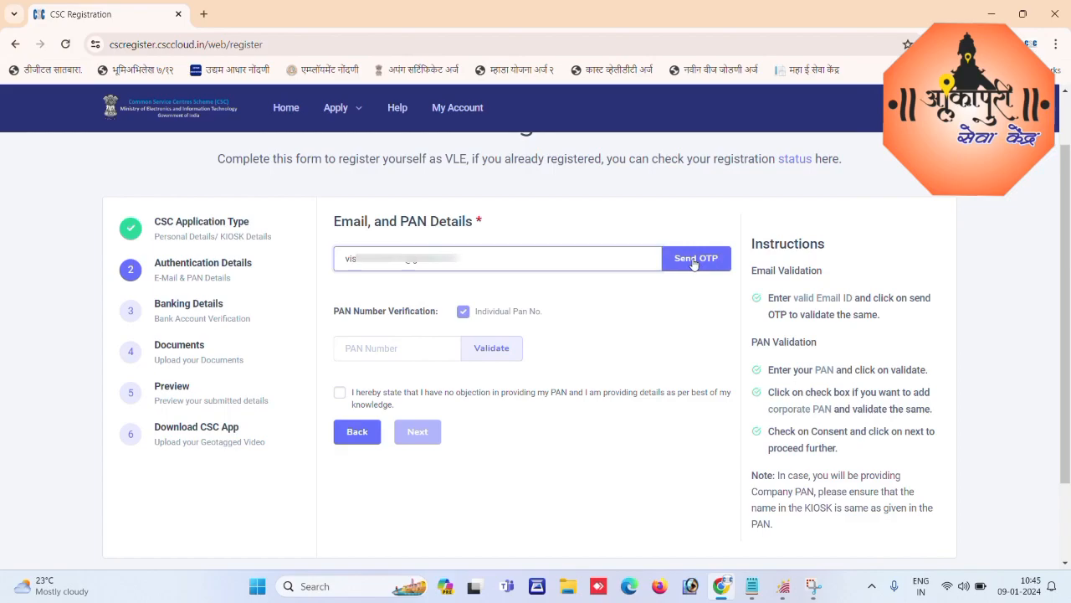
{"action": "left_click", "coordinate": [693, 261]}
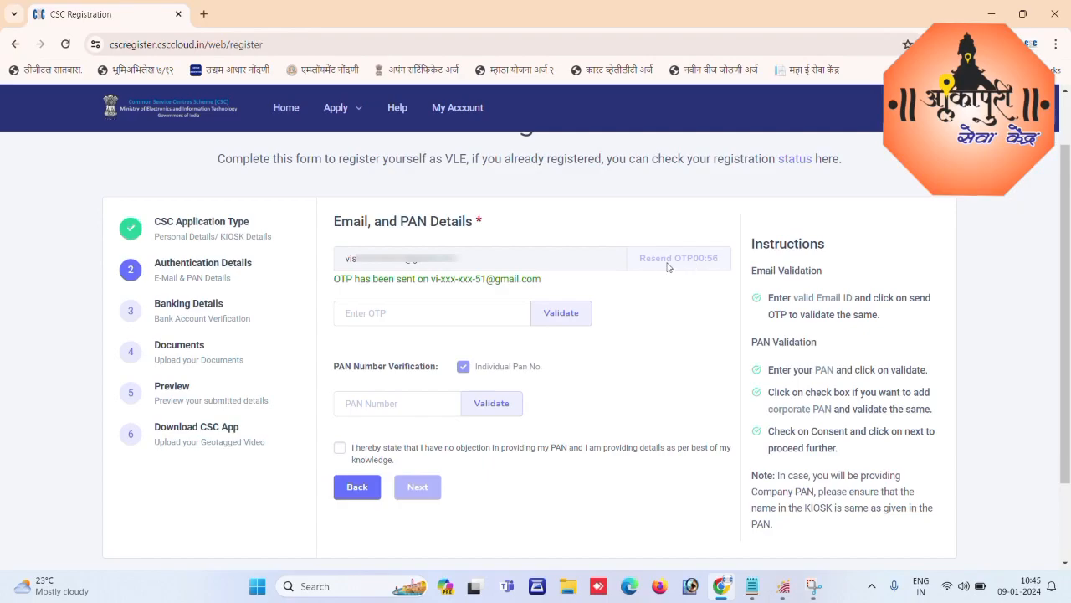
Enter the OTP received by e-mail and validate the e-mail address.
{"action": "left_click", "coordinate": [366, 314]}
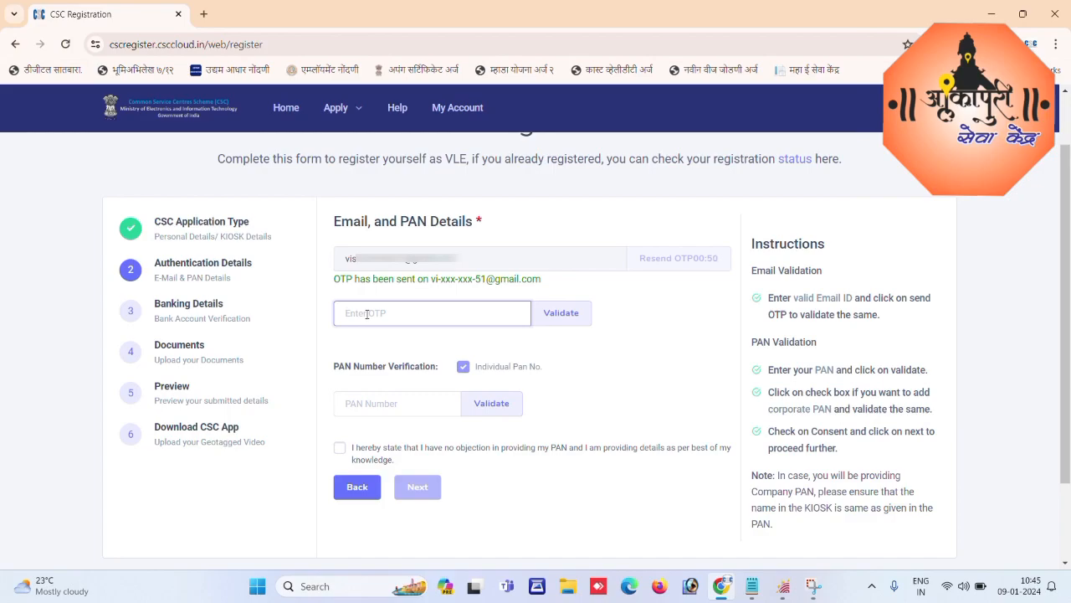
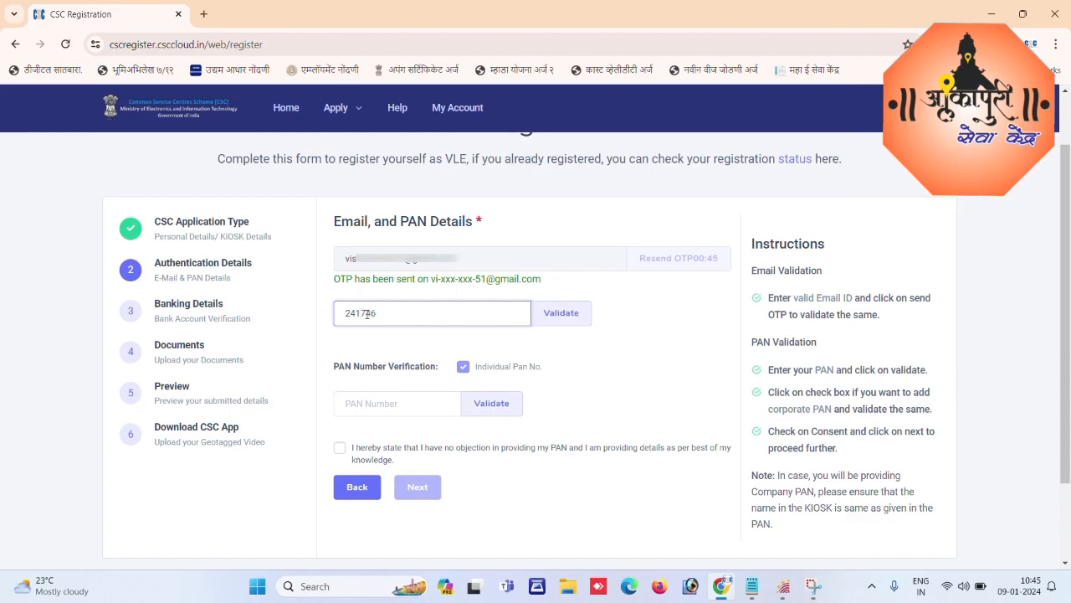
{"action": "left_click", "coordinate": [566, 319]}
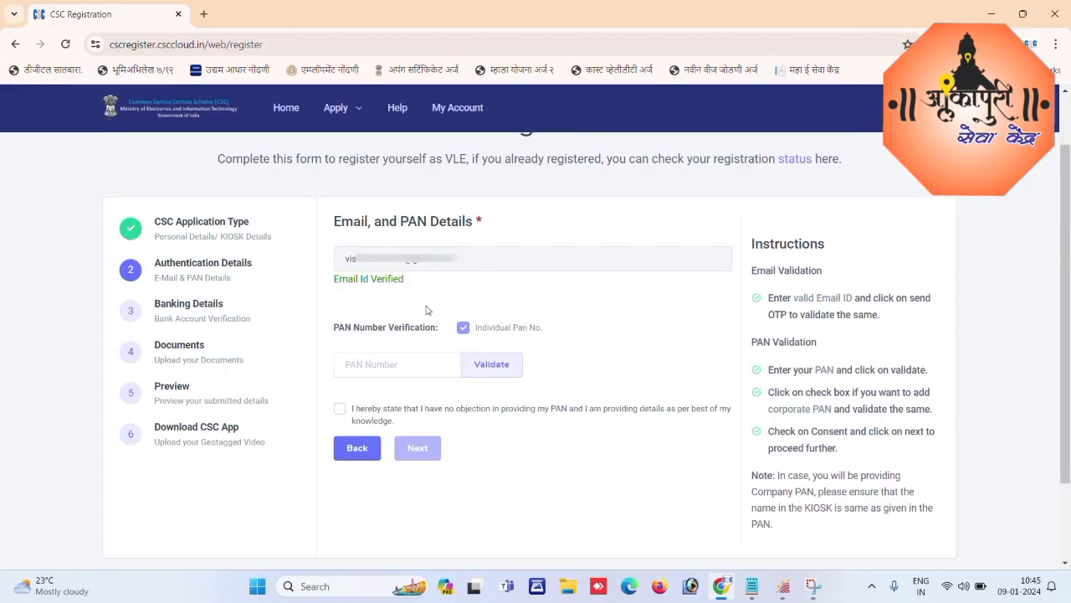
{"action": "left_click_drag", "start_coordinate": [332, 279], "coordinate": [415, 286]}
{"action": "left_click", "coordinate": [622, 312]}
Enter and validate the applicant's individual PAN number, accept the PAN declaration and proceed to the banking details.
{"action": "left_click", "coordinate": [392, 364]}
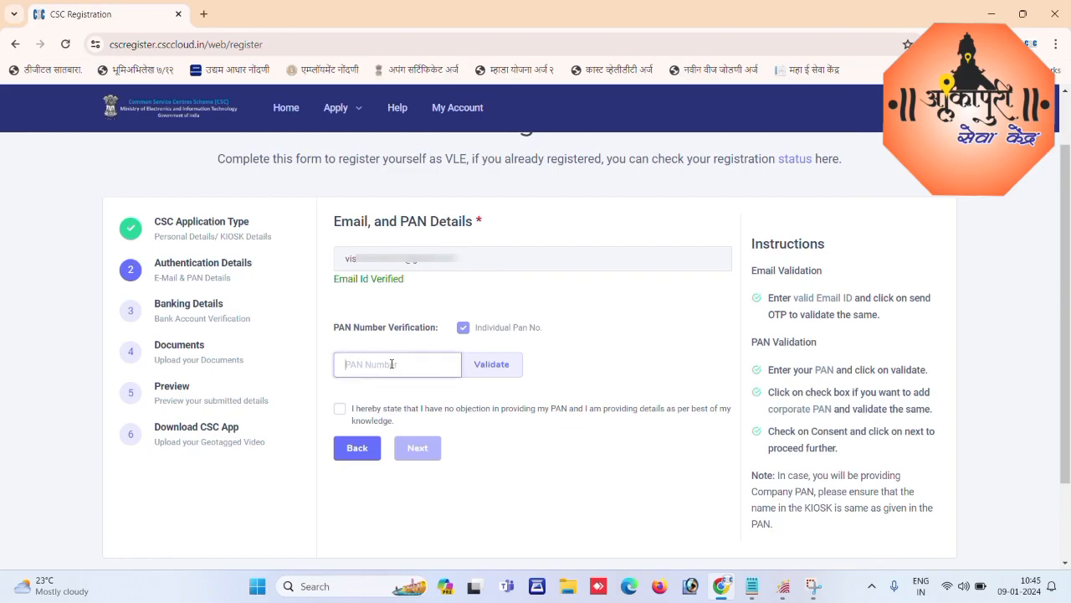
{"action": "type", "text": "ACG"}
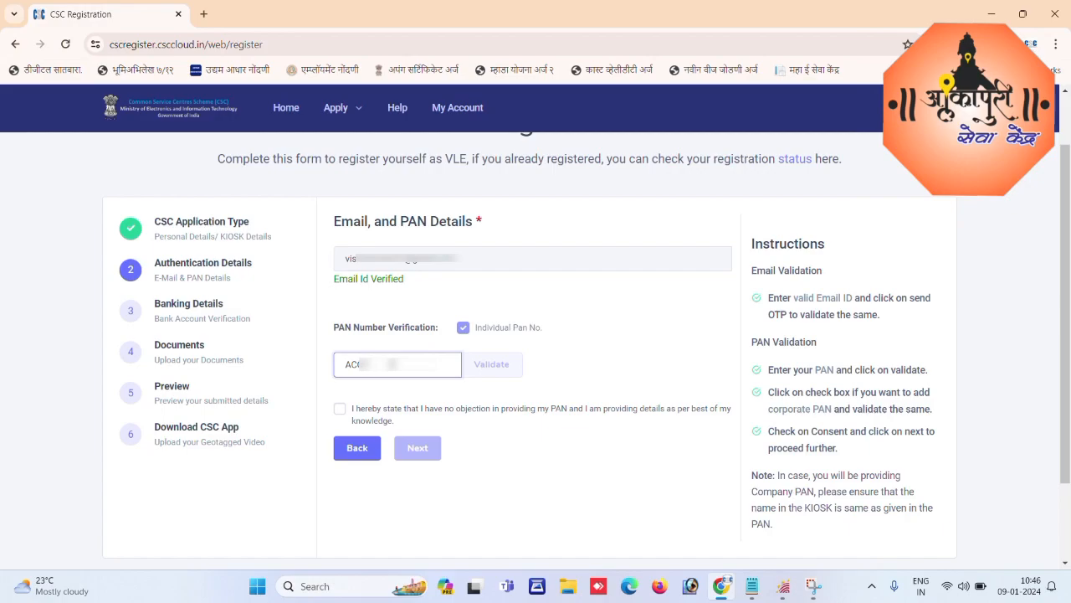
{"action": "type", "text": "P****"}
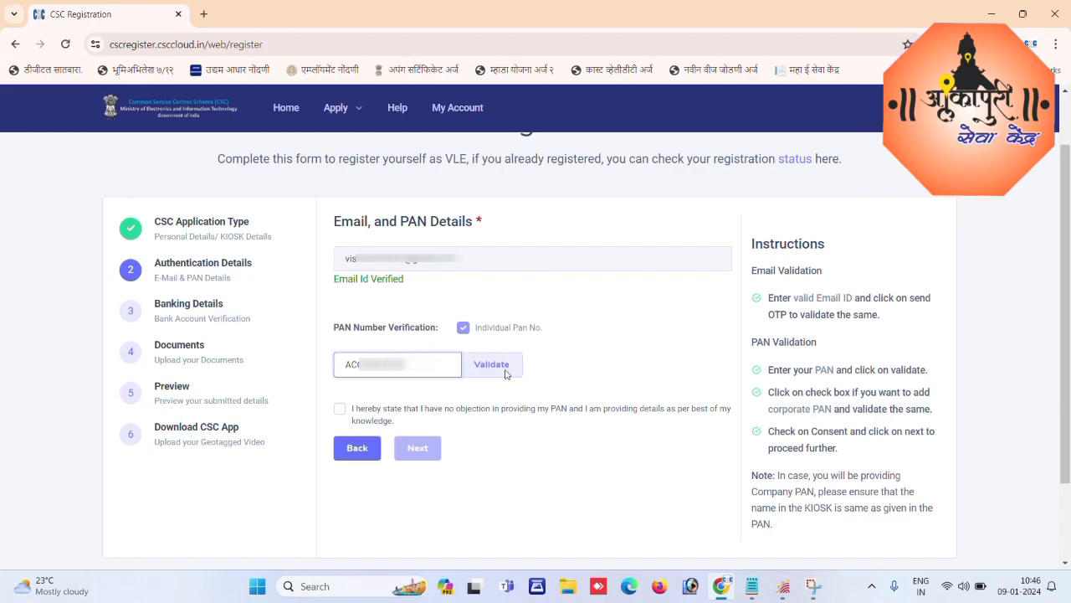
{"action": "left_click", "coordinate": [495, 365]}
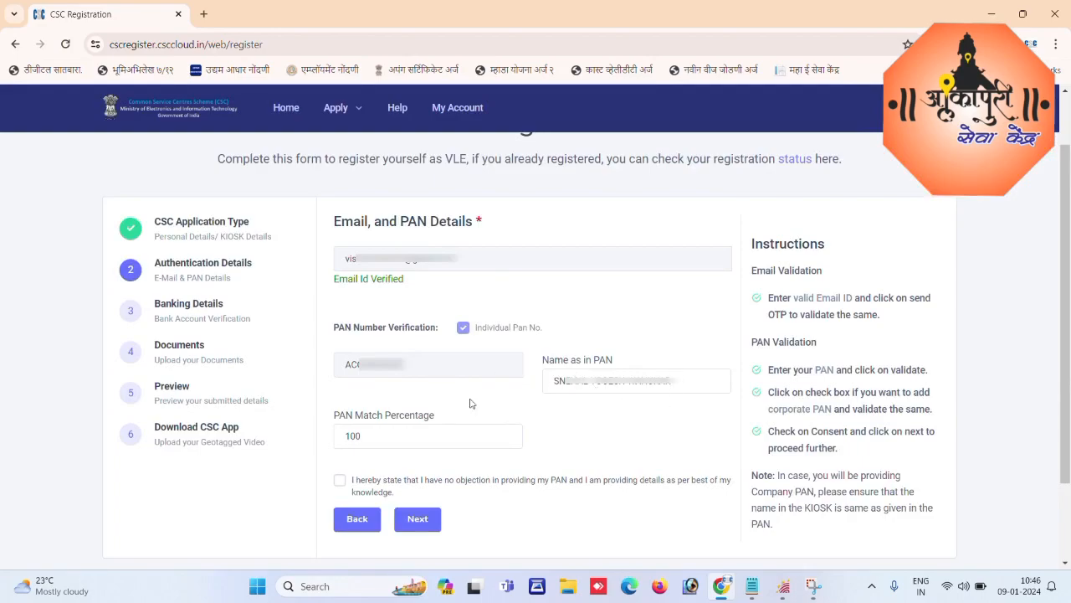
{"action": "left_click", "coordinate": [340, 480]}
{"action": "left_click", "coordinate": [416, 524]}
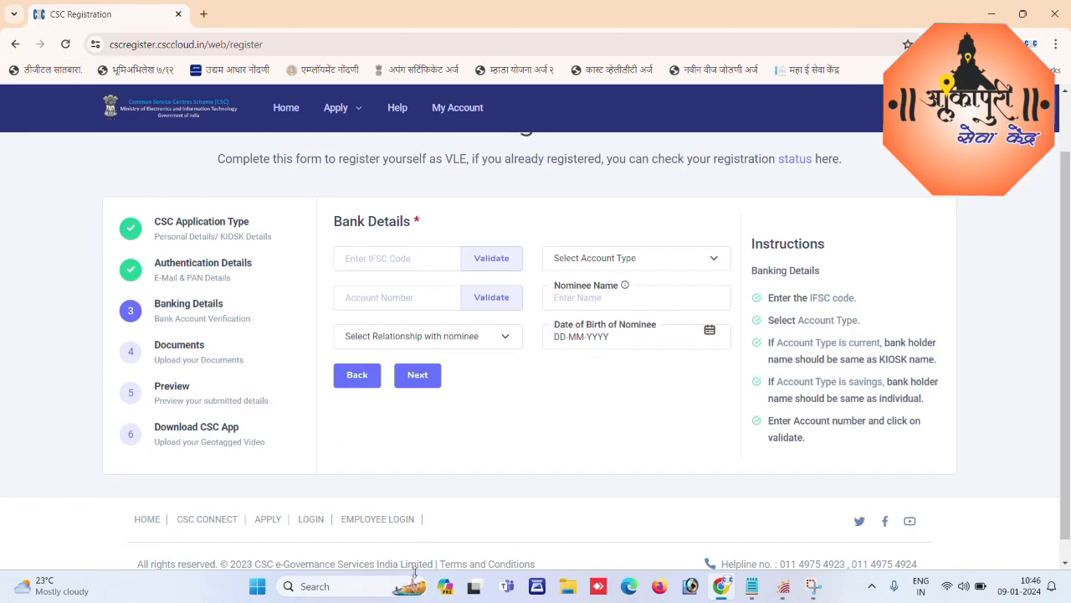
Enter the IFSC code of the applicant's bank branch and validate it.
{"action": "left_click", "coordinate": [372, 257]}
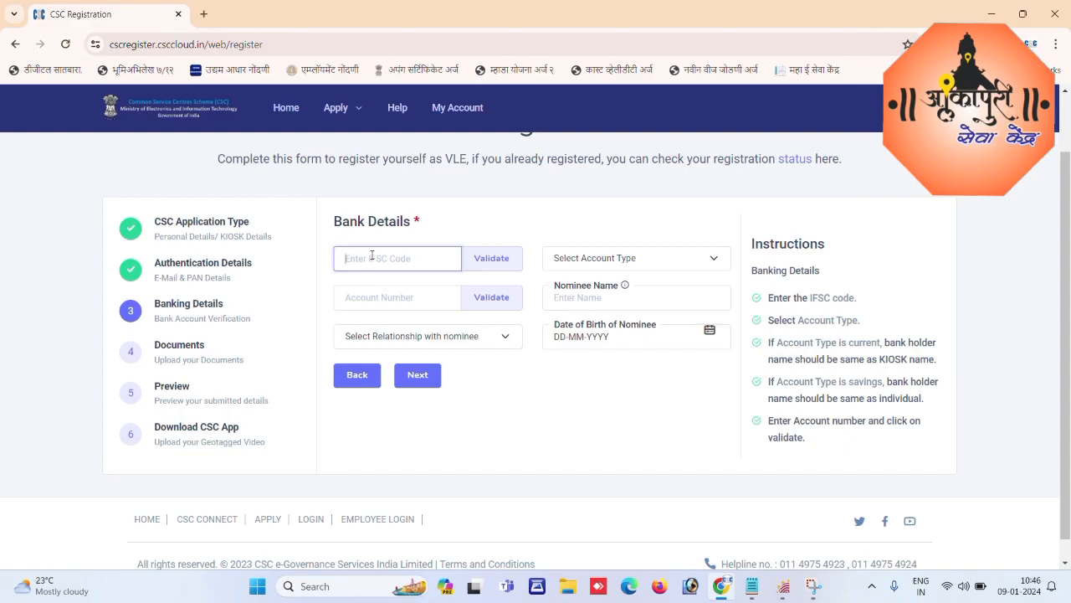
{"action": "type", "text": "SBIN0011609"}
{"action": "left_click", "coordinate": [498, 261]}
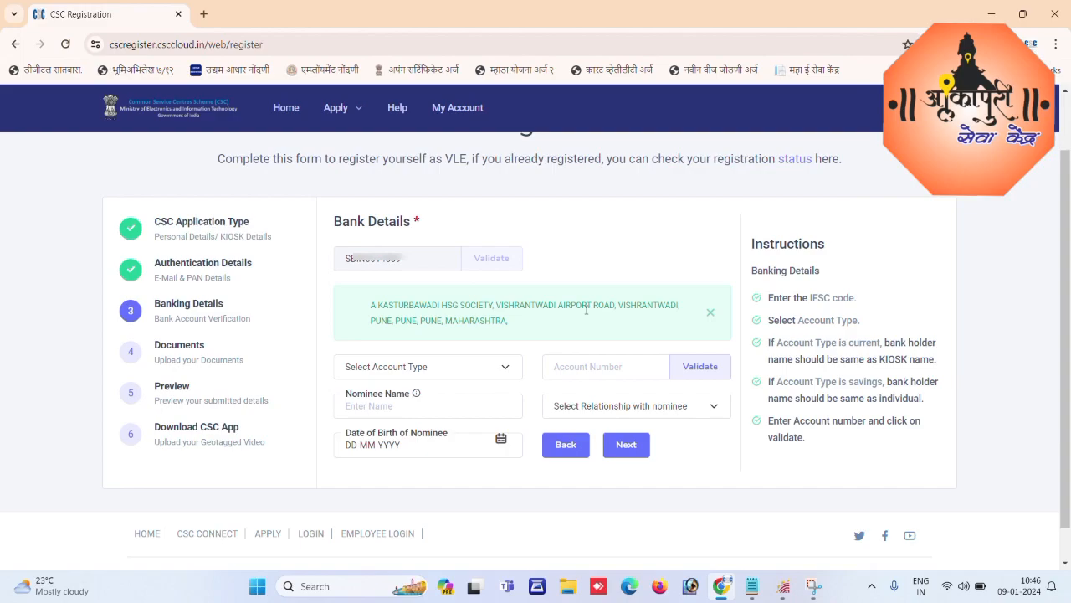
Set the account type to Savings, then enter and validate the applicant's bank account number.
{"action": "left_click", "coordinate": [447, 368]}
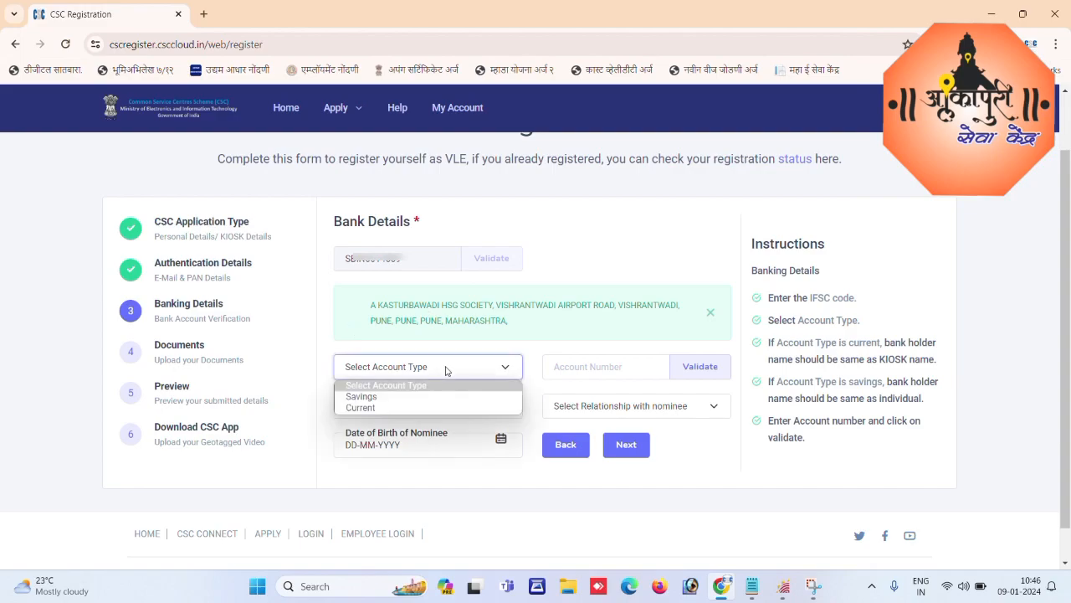
{"action": "left_click", "coordinate": [371, 396]}
{"action": "left_click", "coordinate": [583, 370]}
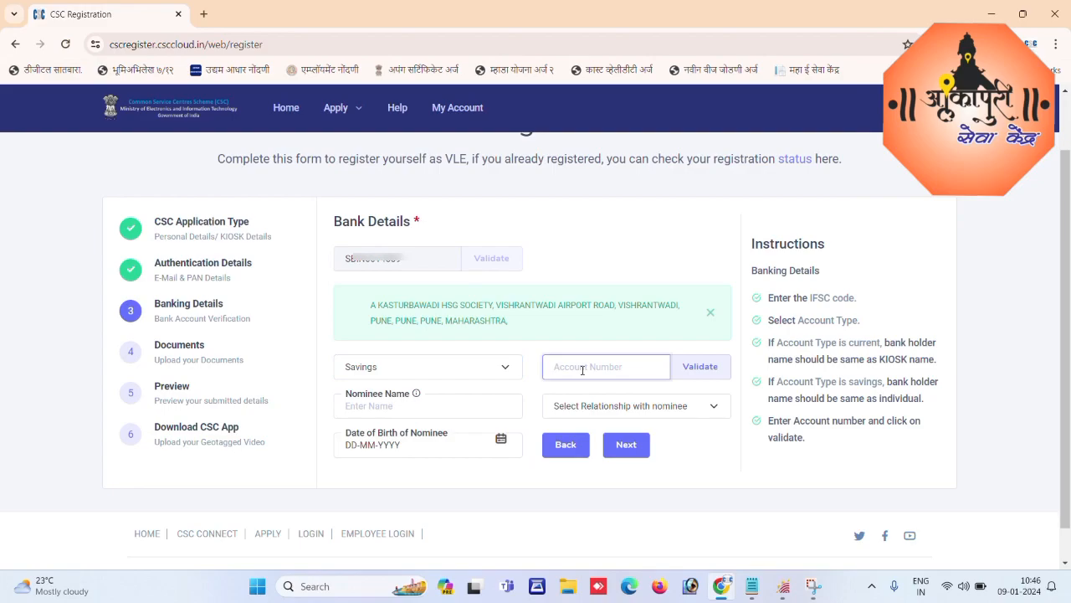
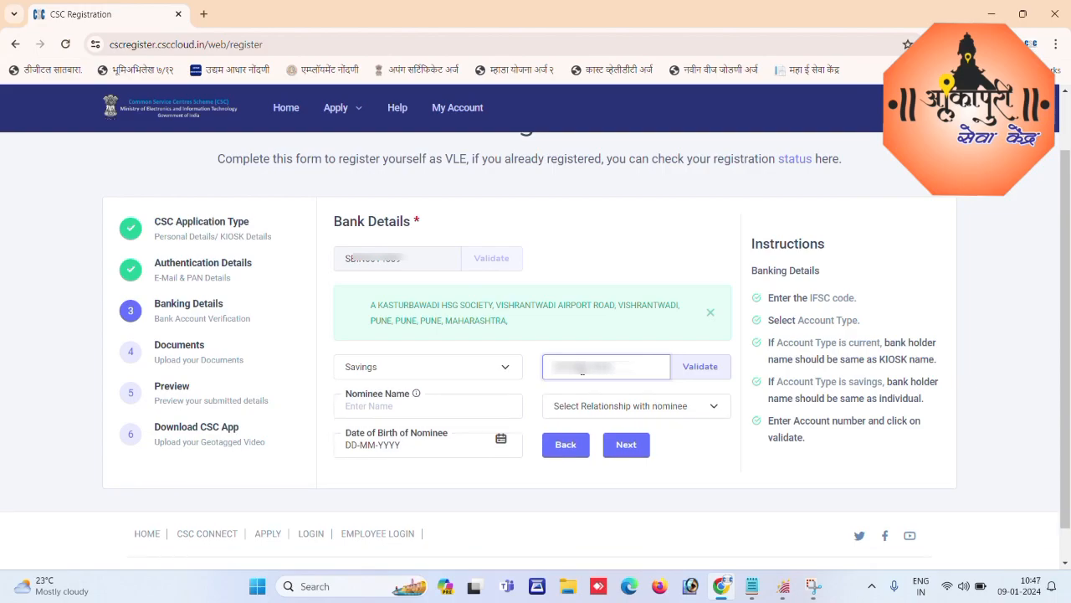
{"action": "left_click", "coordinate": [701, 368]}
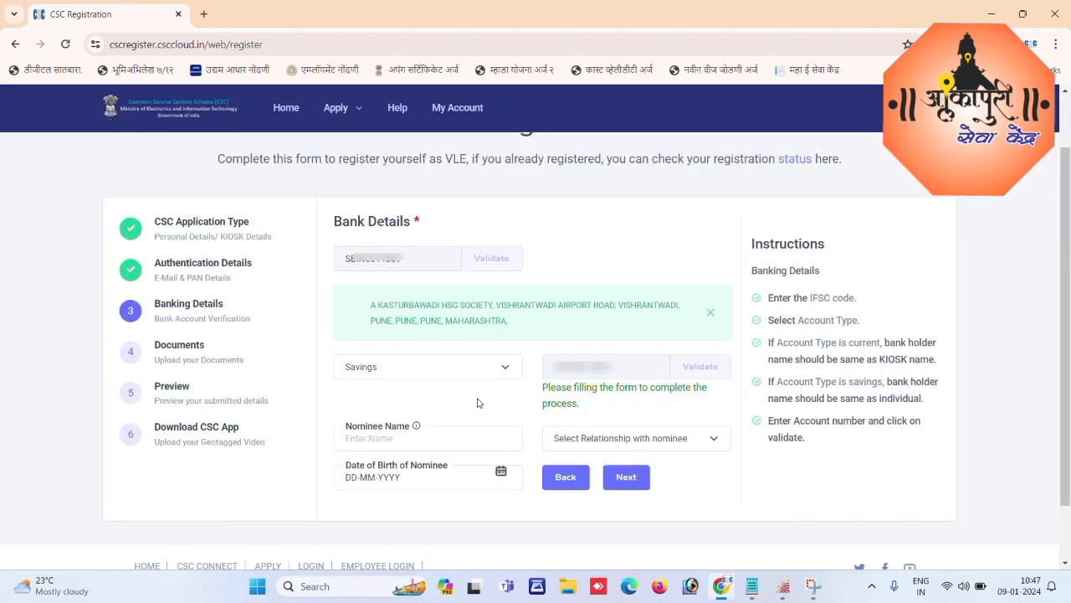
Fill in the nominee's name and set the relationship with the nominee to Spouse.
{"action": "left_click", "coordinate": [391, 439]}
{"action": "type", "text": "Yogesh??????"}
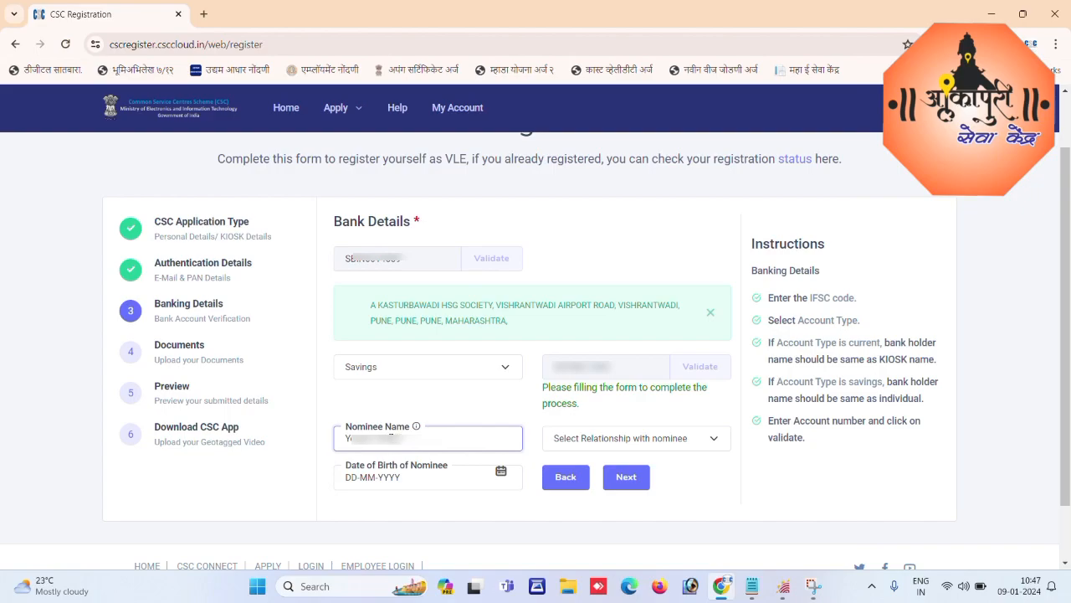
{"action": "type", "text": "??"}
{"action": "key", "text": "Tab"}
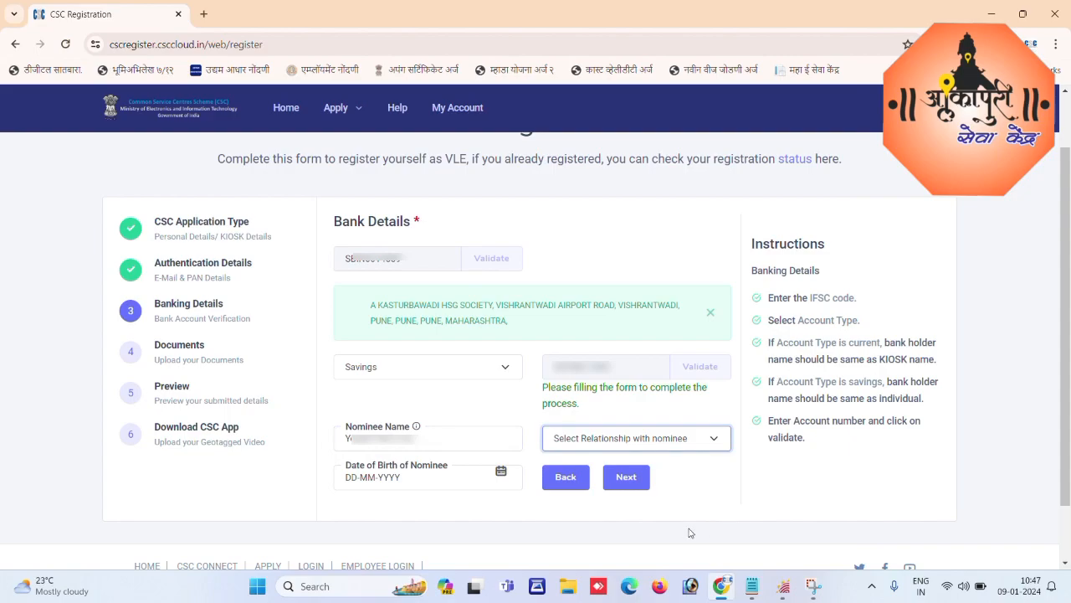
{"action": "left_click", "coordinate": [618, 443]}
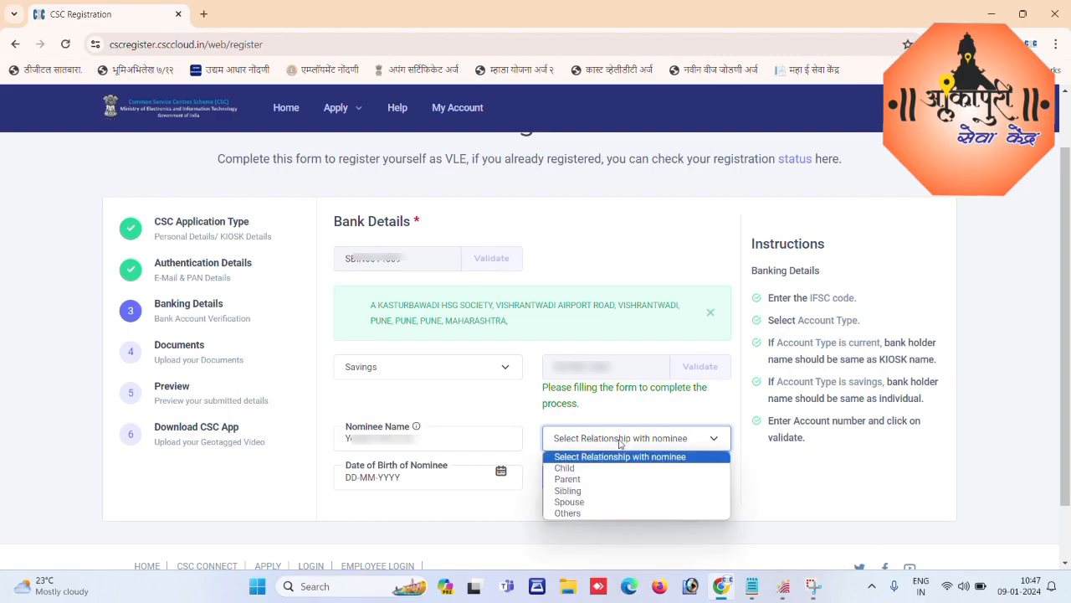
{"action": "left_click", "coordinate": [586, 503]}
Set the nominee's date of birth in the bank details and proceed to the document upload stage.
{"action": "left_click", "coordinate": [348, 479]}
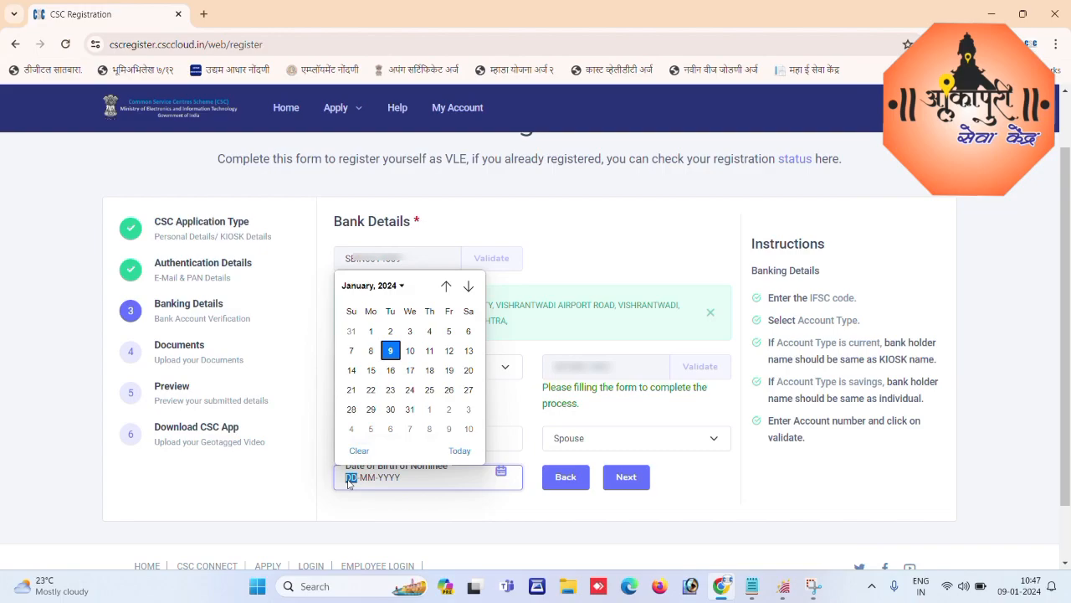
{"action": "left_click", "coordinate": [404, 287]}
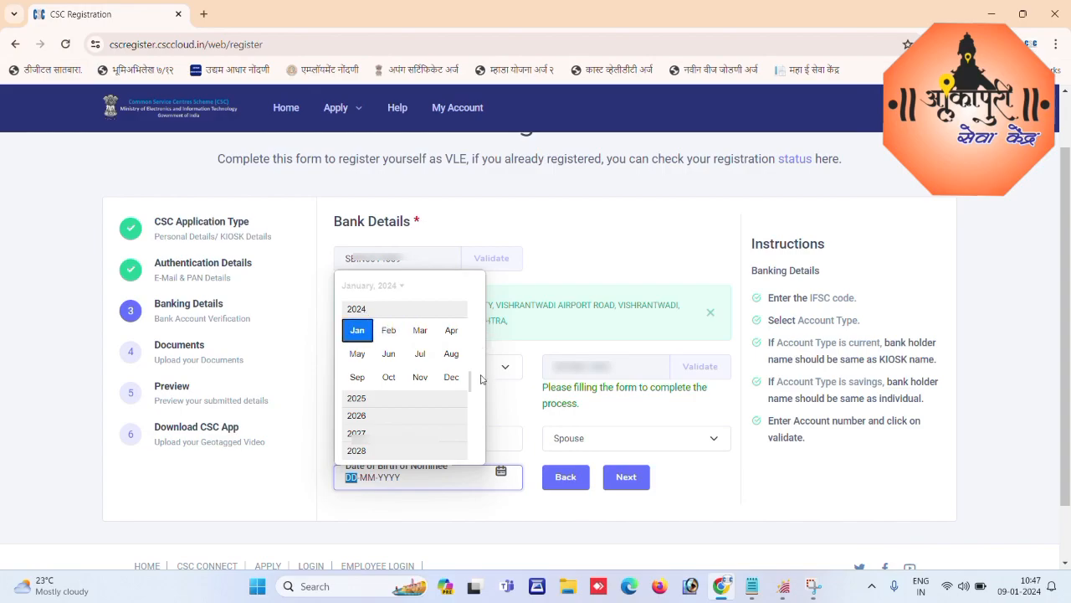
{"action": "left_click_drag", "start_coordinate": [470, 389], "coordinate": [475, 337]}
{"action": "scroll", "coordinate": [474, 336], "scroll_direction": "up", "scroll_amount": 6}
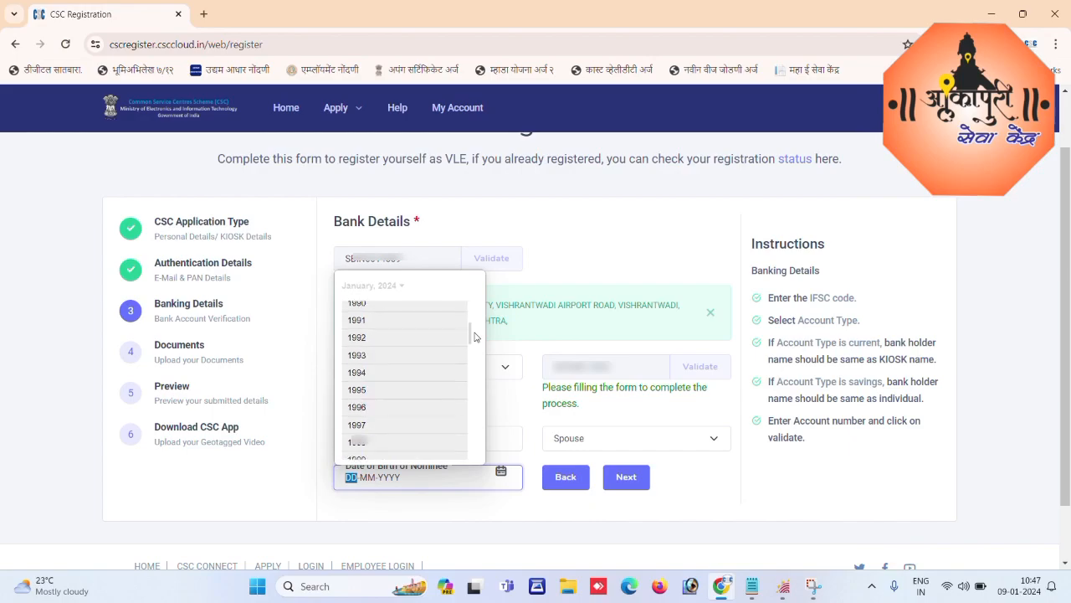
{"action": "scroll", "coordinate": [474, 367], "scroll_direction": "up", "scroll_amount": 2}
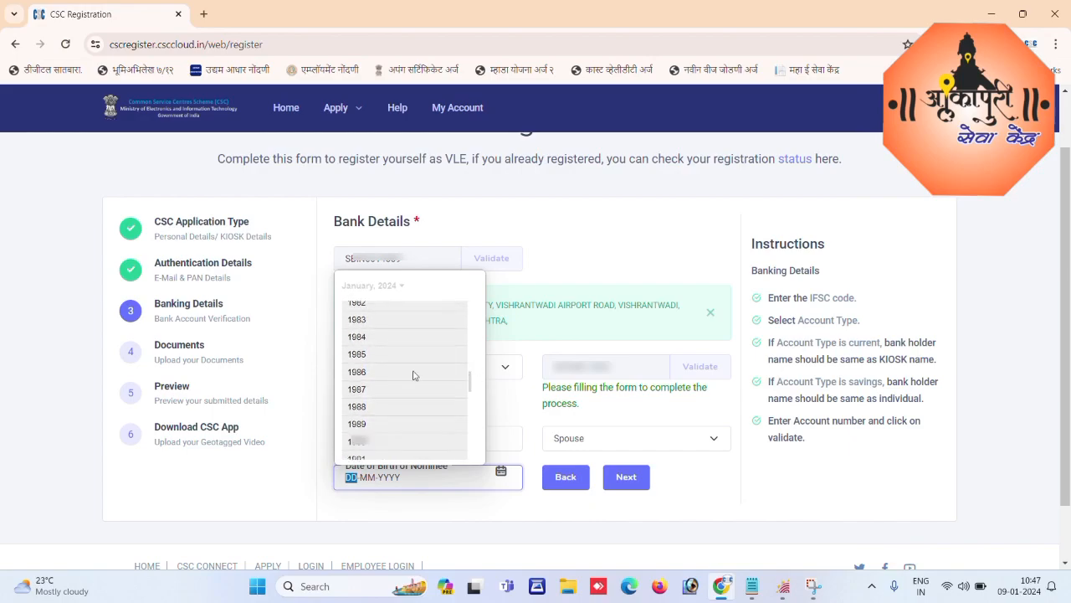
{"action": "left_click", "coordinate": [356, 357]}
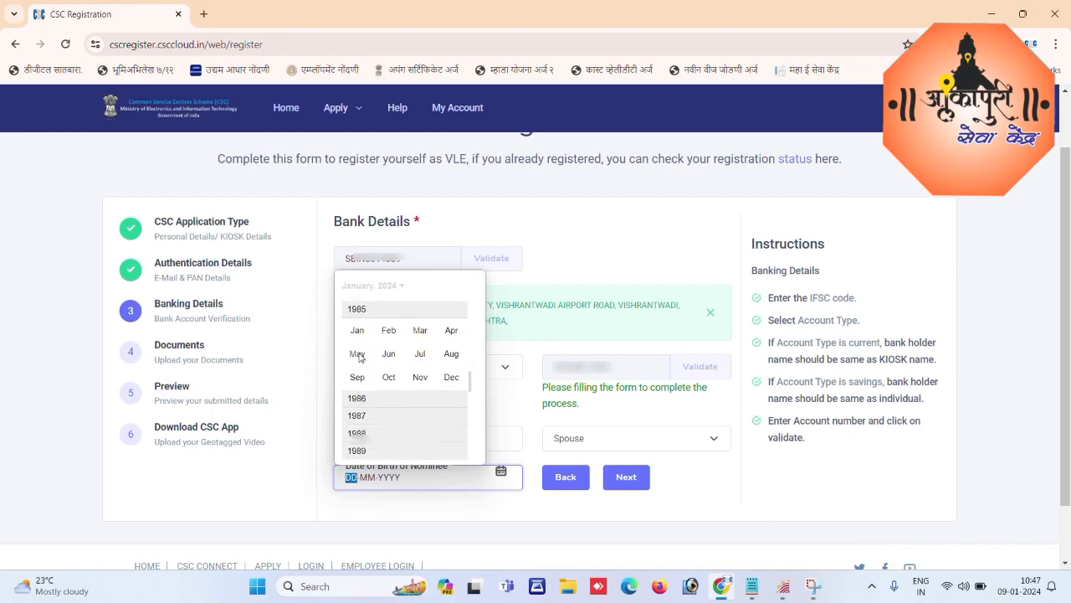
{"action": "left_click", "coordinate": [396, 335]}
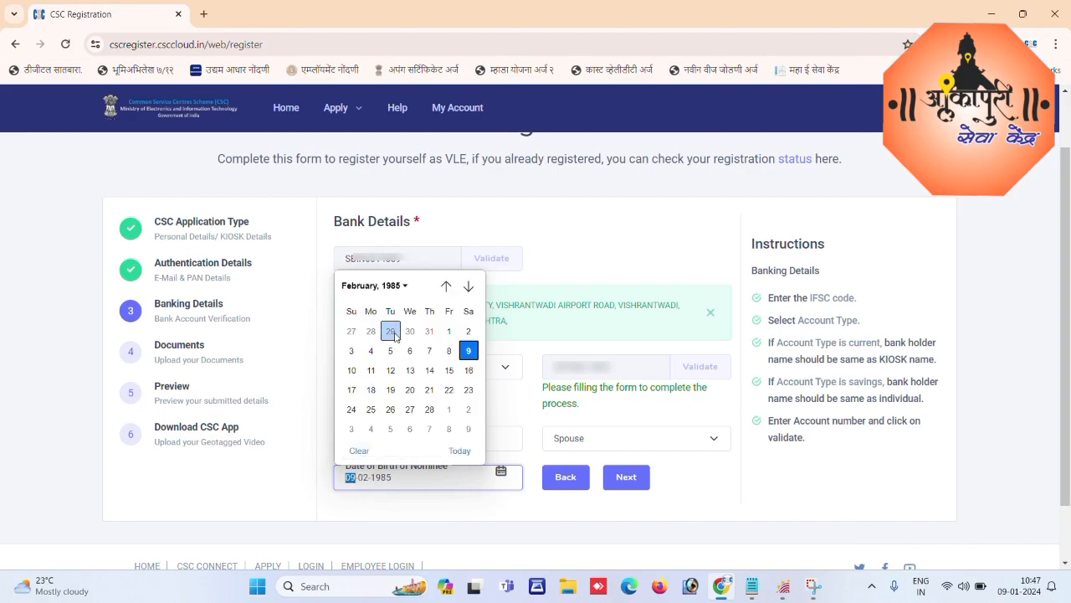
{"action": "left_click", "coordinate": [449, 370]}
{"action": "left_click", "coordinate": [701, 486]}
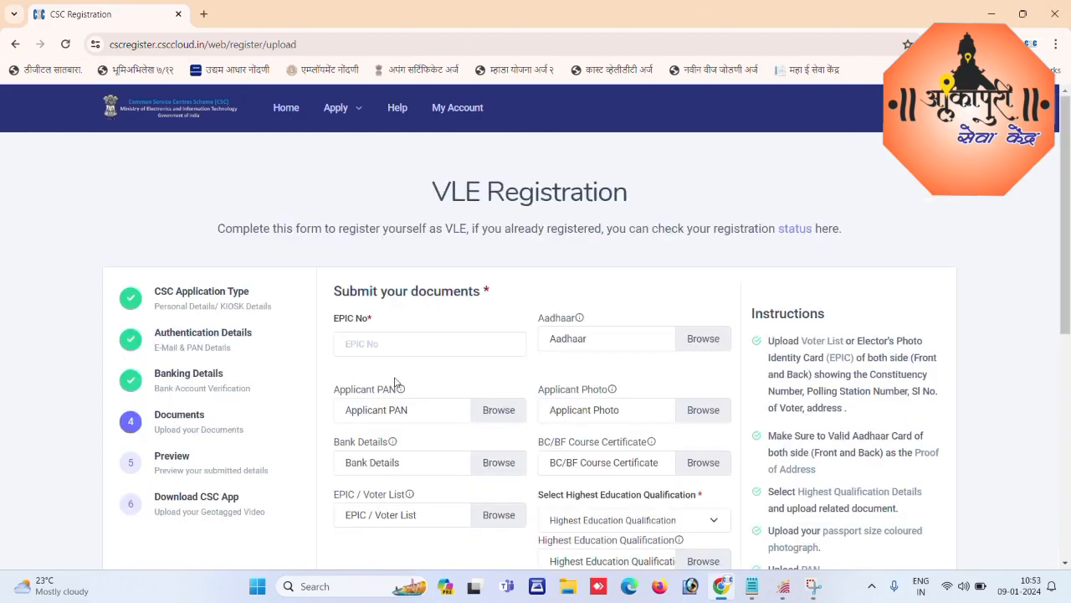
Enter the applicant's EPIC number and upload the Aadhar Card file from the applicant's desktop folder as the Aadhaar document.
{"action": "left_click", "coordinate": [370, 345]}
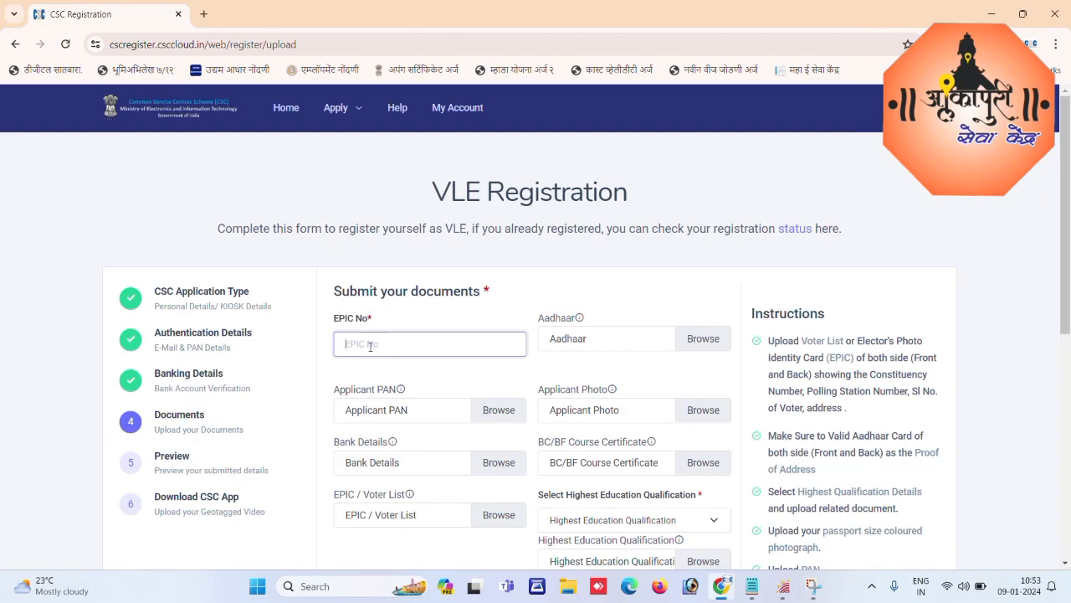
{"action": "left_click", "coordinate": [702, 339]}
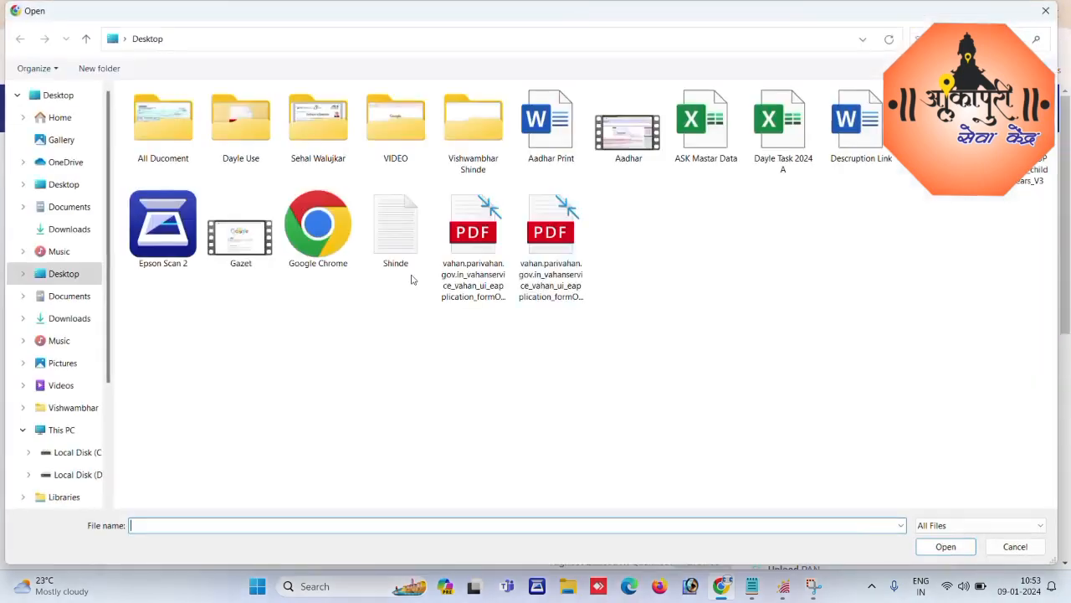
{"action": "left_click", "coordinate": [67, 99]}
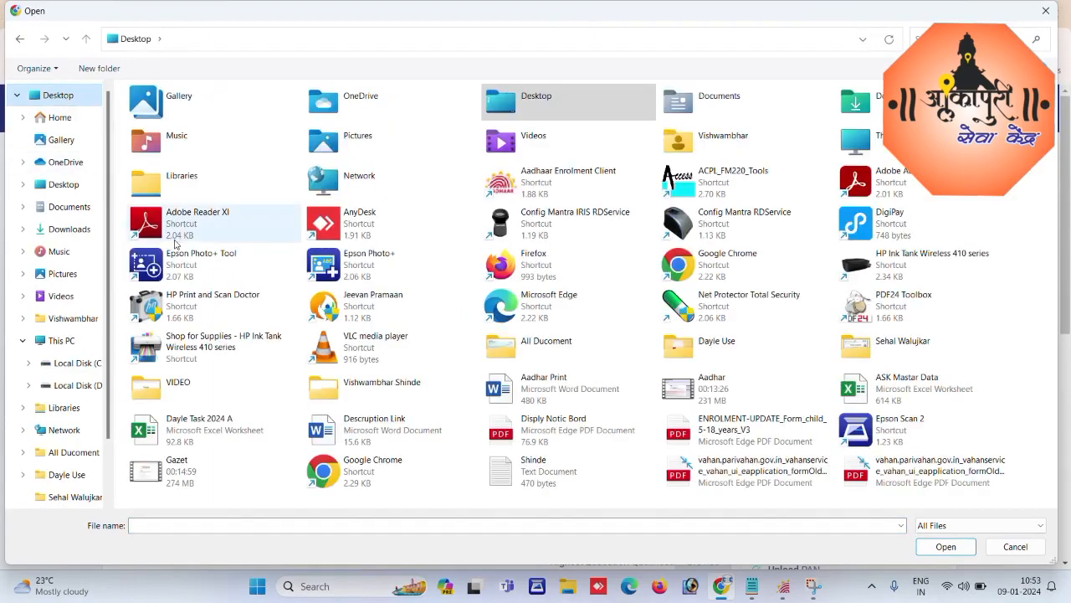
{"action": "double_click", "coordinate": [884, 355]}
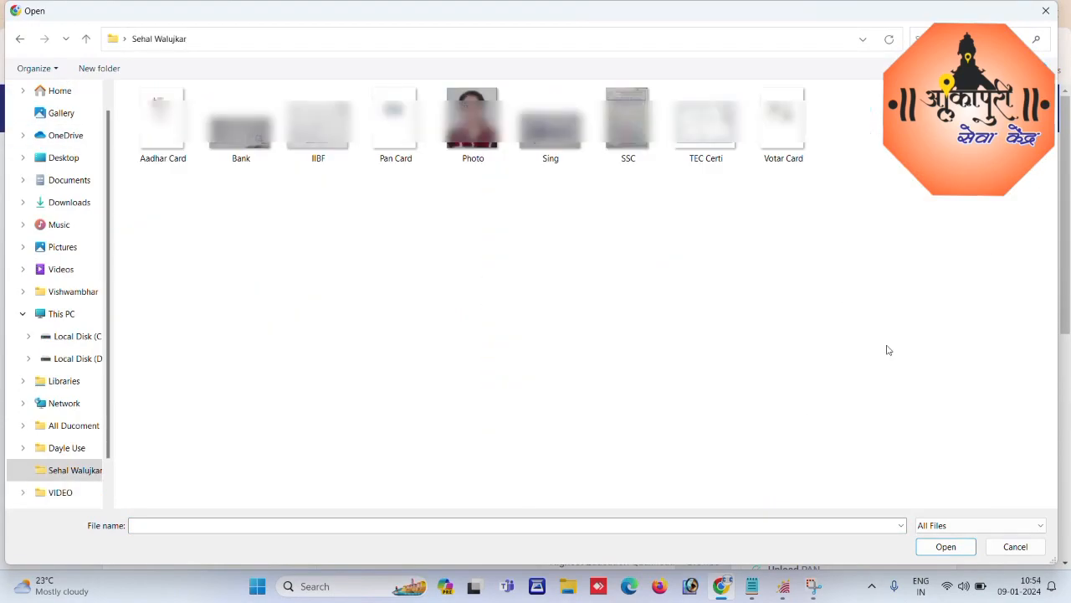
{"action": "left_click", "coordinate": [161, 125]}
{"action": "double_click", "coordinate": [157, 120]}
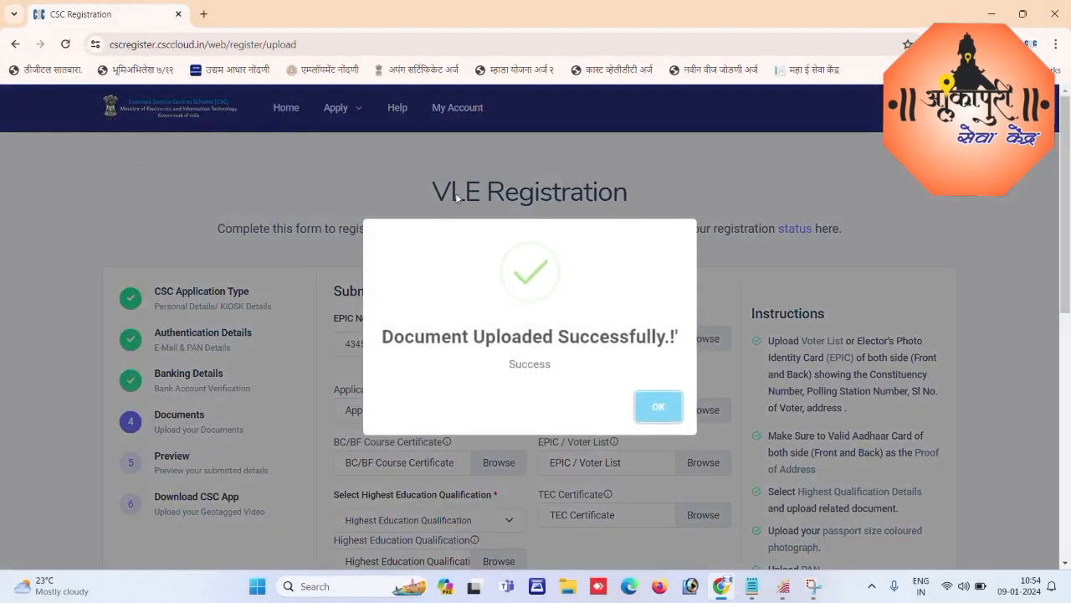
{"action": "left_click", "coordinate": [660, 407]}
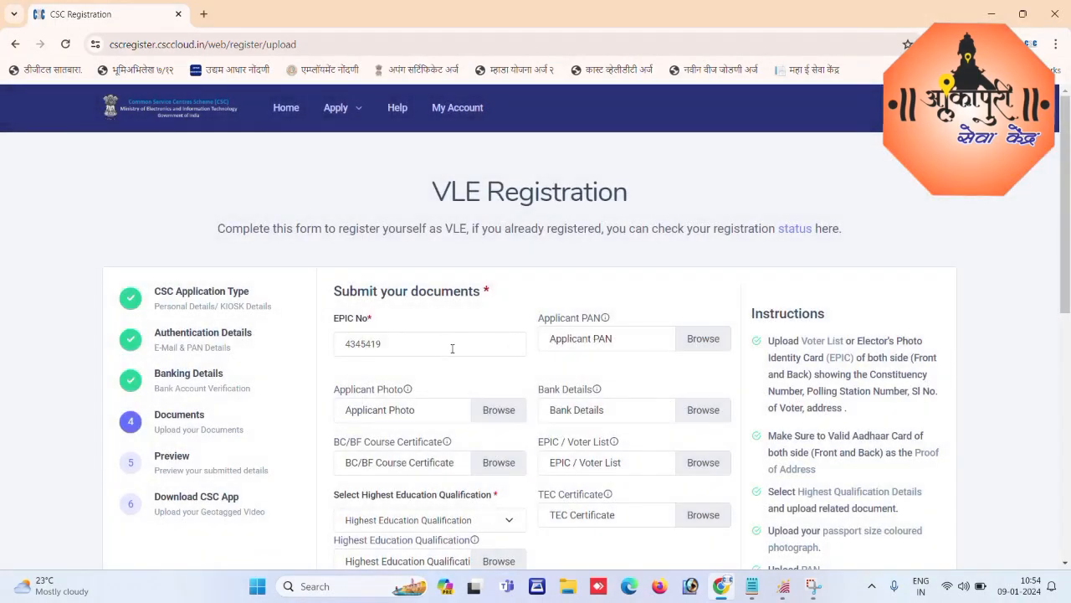
Upload the Pan Card file as the Applicant PAN document and acknowledge the upload.
{"action": "left_click_drag", "start_coordinate": [545, 324], "coordinate": [599, 319]}
{"action": "left_click", "coordinate": [642, 313]}
{"action": "left_click", "coordinate": [710, 339]}
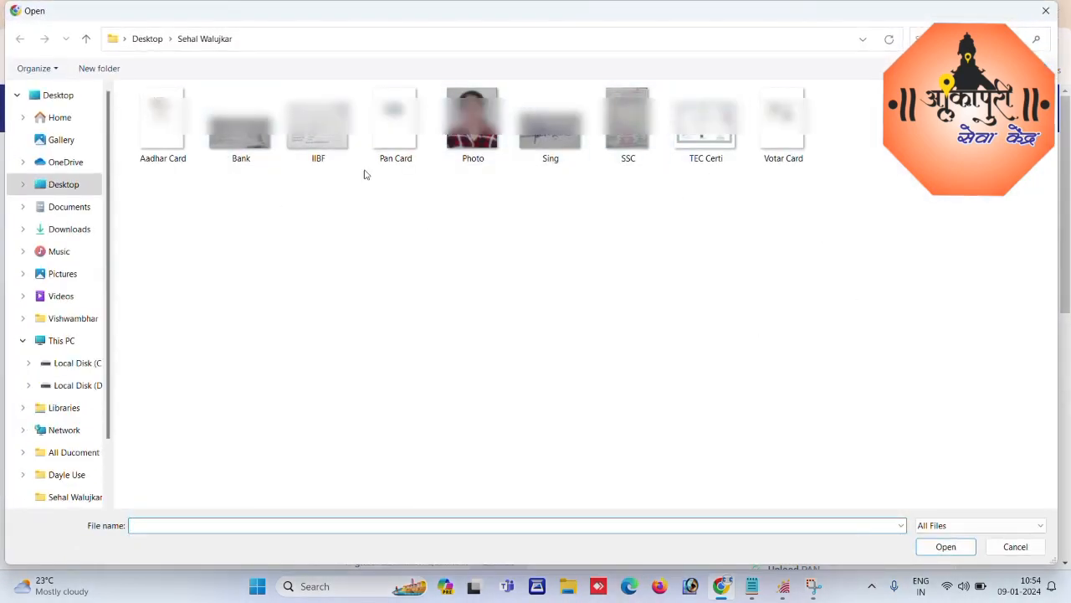
{"action": "double_click", "coordinate": [395, 113]}
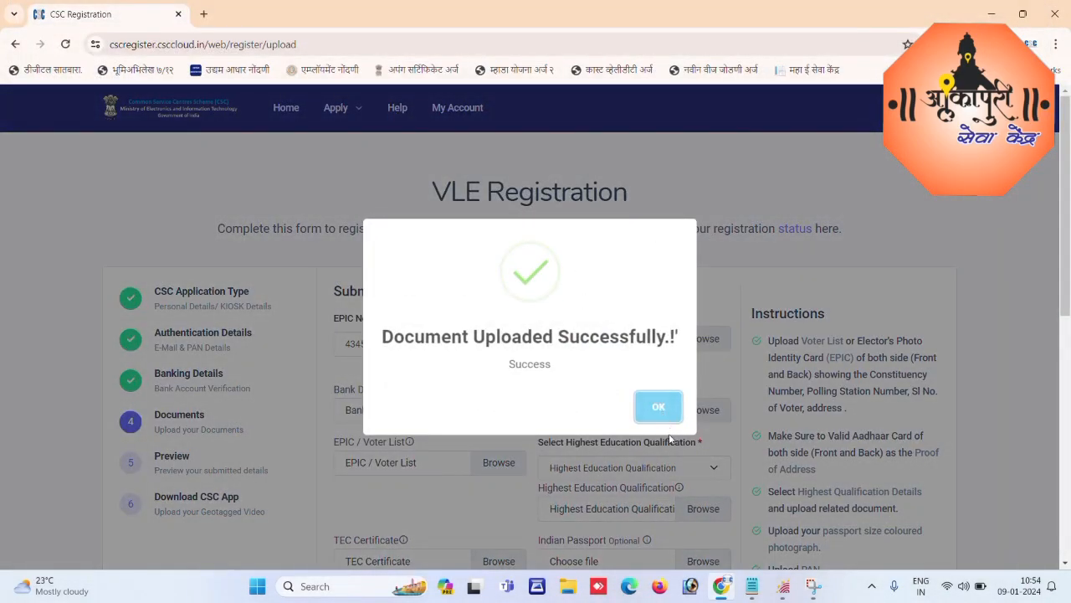
{"action": "left_click", "coordinate": [660, 411]}
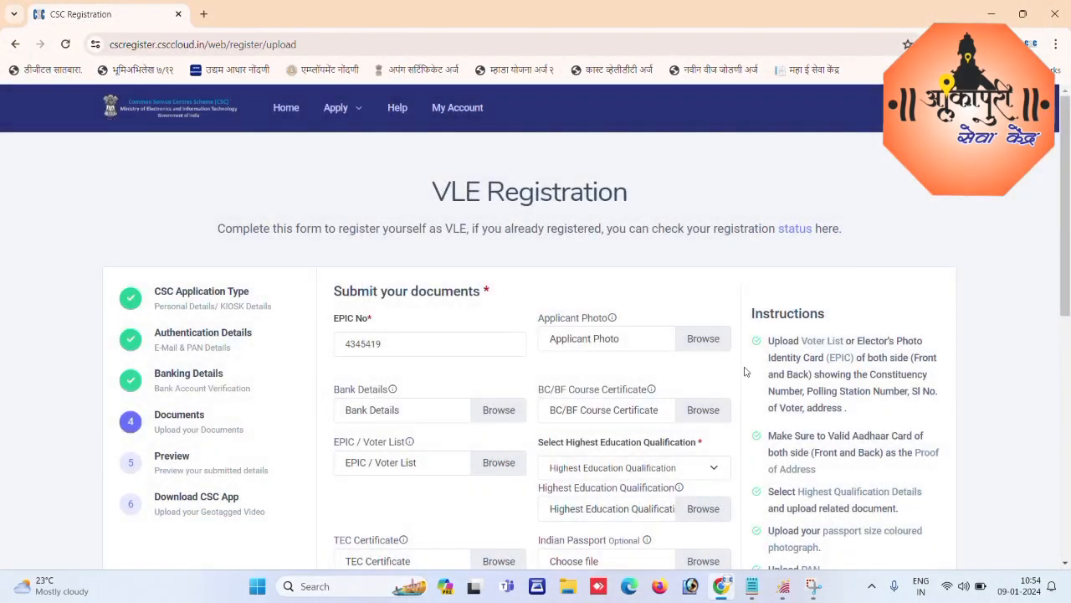
Upload the Photo file as the Applicant Photo and acknowledge the upload.
{"action": "left_click", "coordinate": [693, 338]}
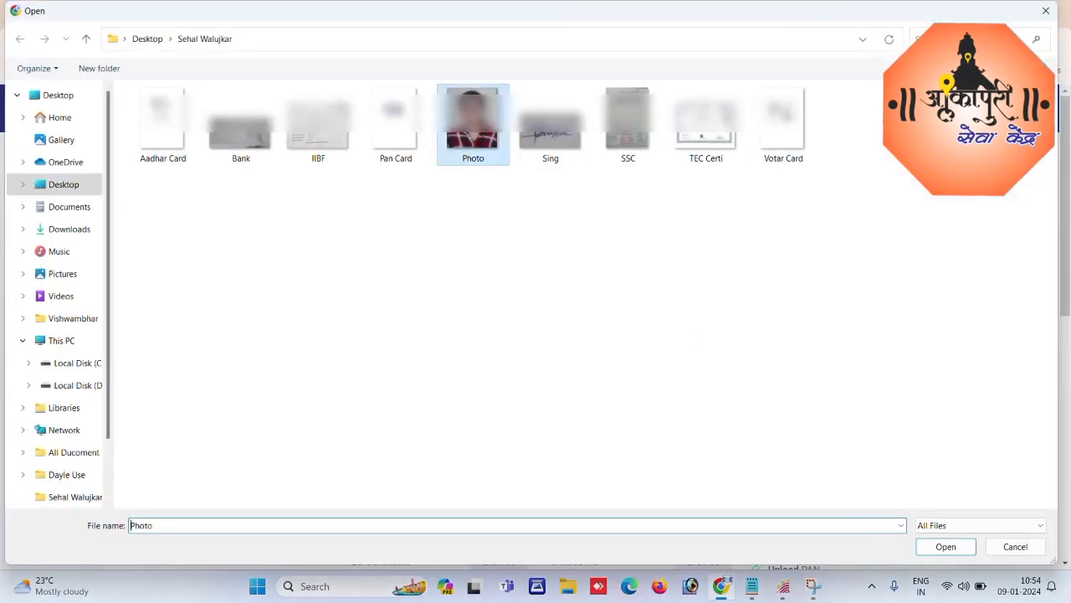
{"action": "double_click", "coordinate": [471, 113]}
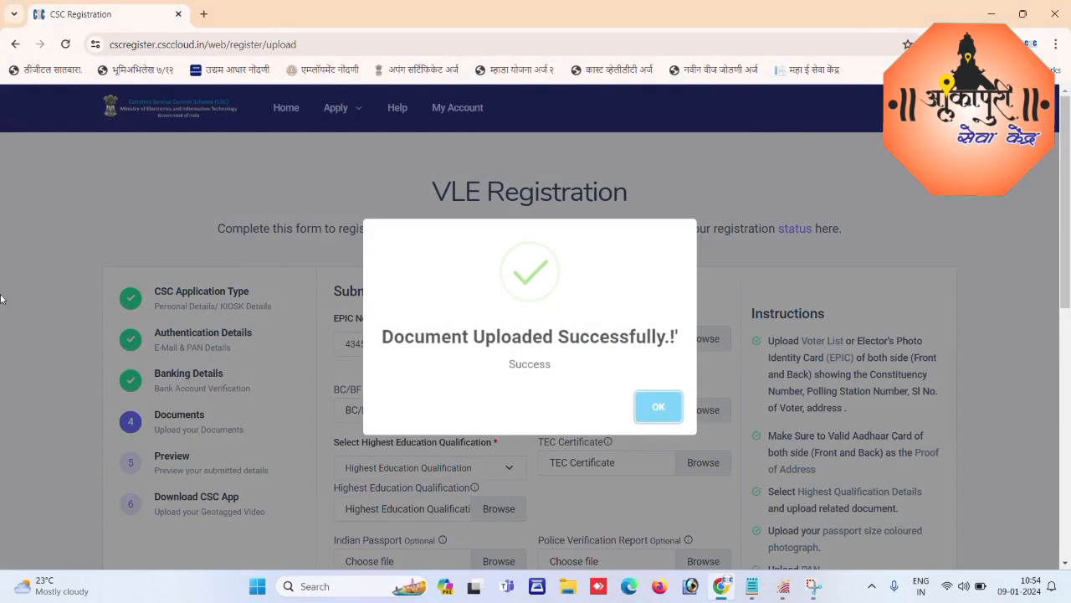
{"action": "left_click", "coordinate": [659, 408]}
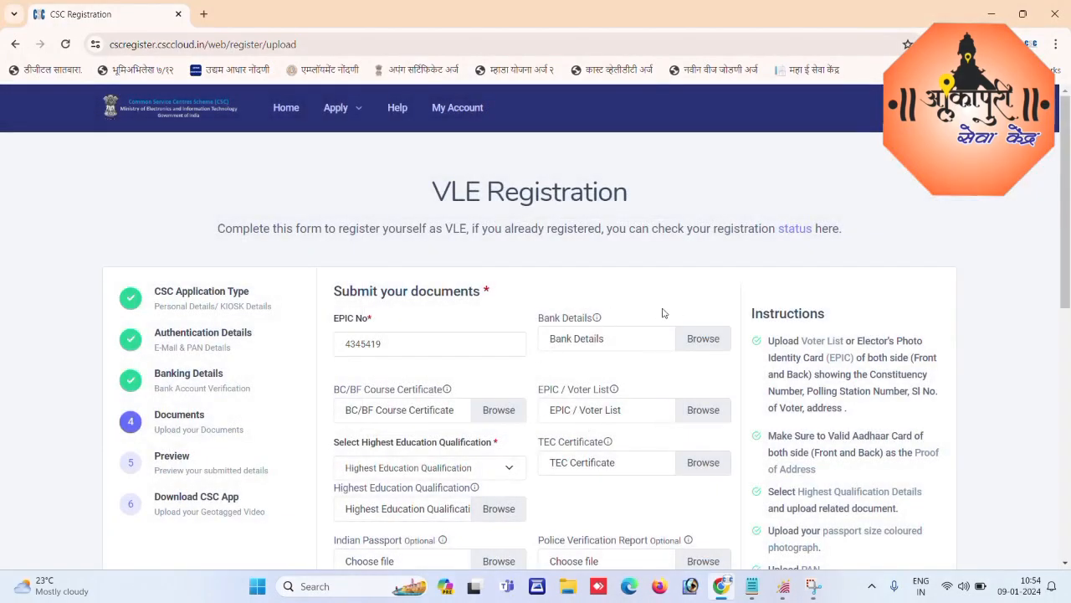
Upload the Bank file as the Bank Details document and acknowledge the upload.
{"action": "left_click", "coordinate": [707, 338]}
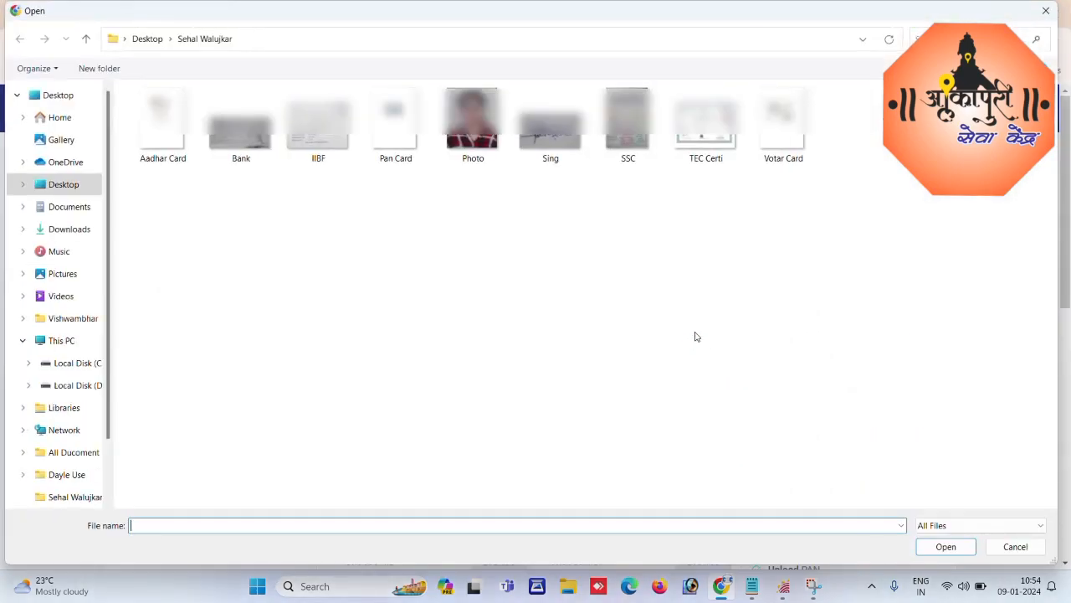
{"action": "left_click", "coordinate": [232, 141]}
{"action": "double_click", "coordinate": [233, 141]}
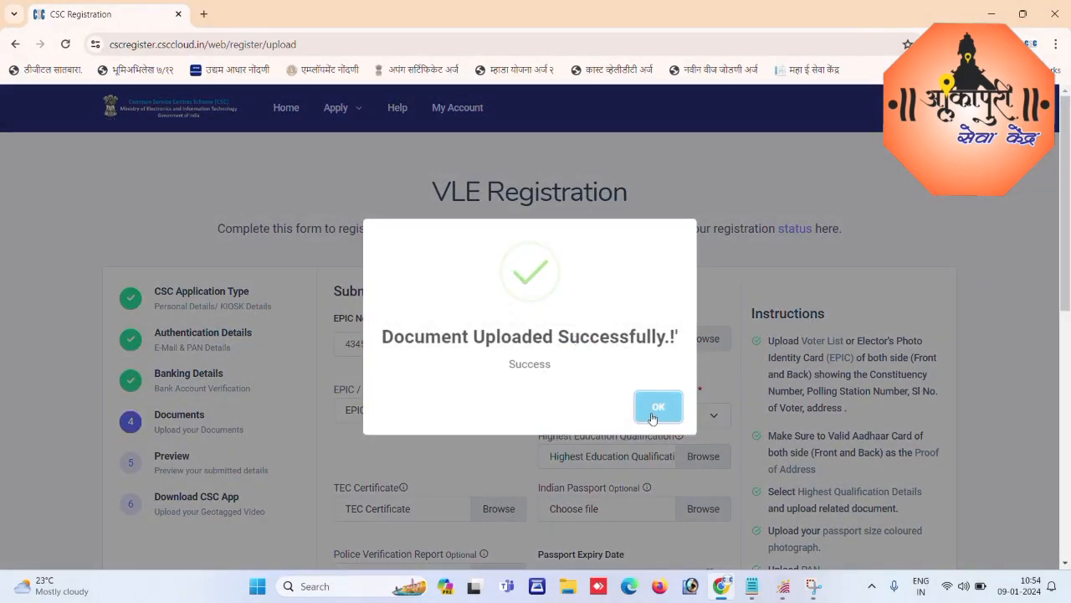
{"action": "left_click", "coordinate": [657, 407]}
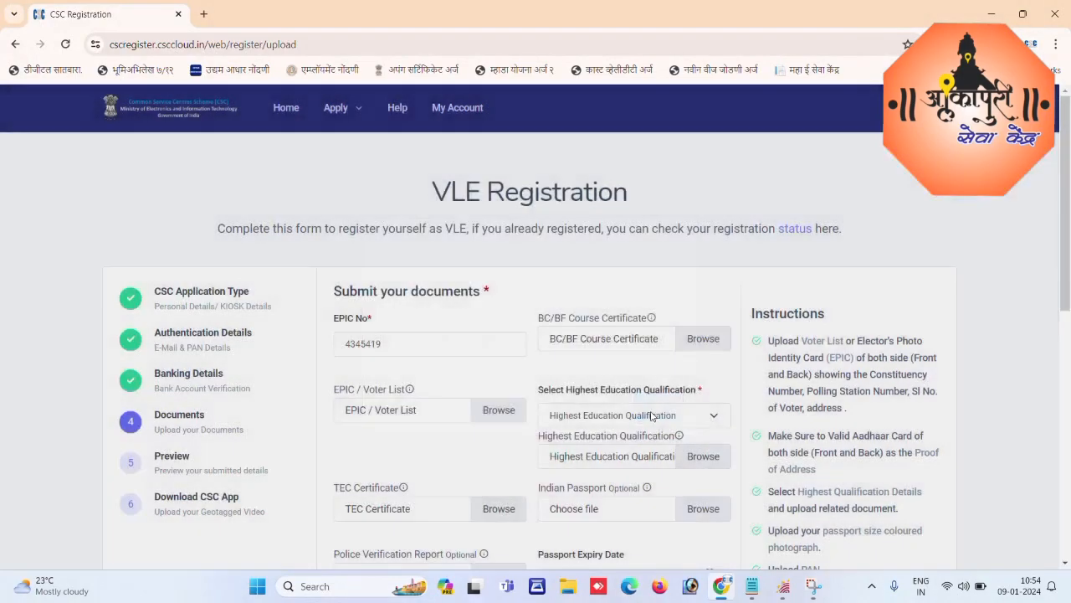
Upload the IIBF file as the BC/BF Course Certificate and acknowledge the upload.
{"action": "left_click_drag", "start_coordinate": [538, 318], "coordinate": [673, 314]}
{"action": "left_click", "coordinate": [675, 313]}
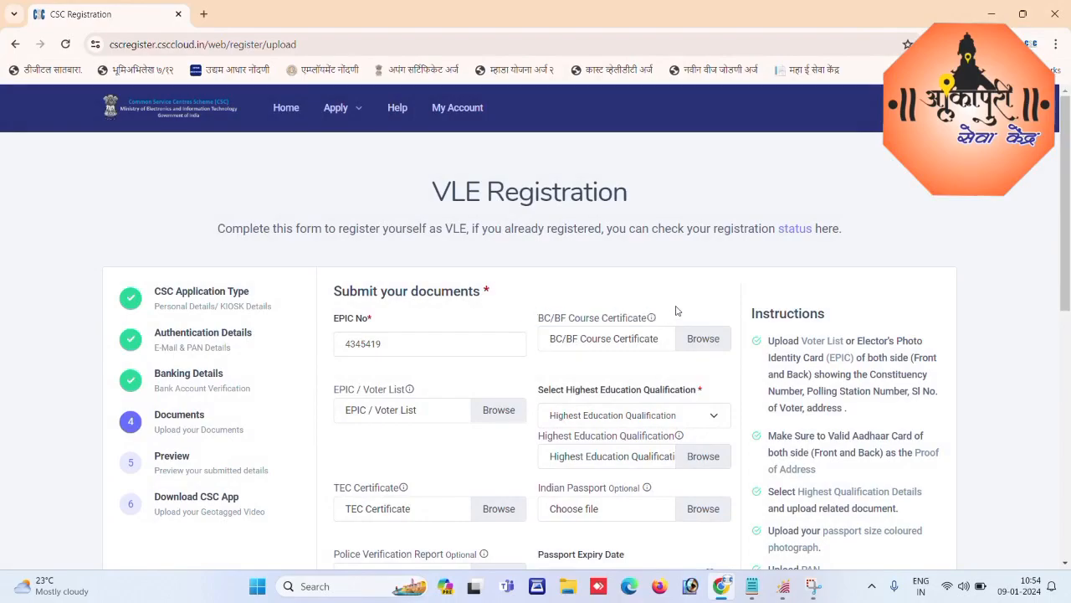
{"action": "left_click", "coordinate": [704, 341]}
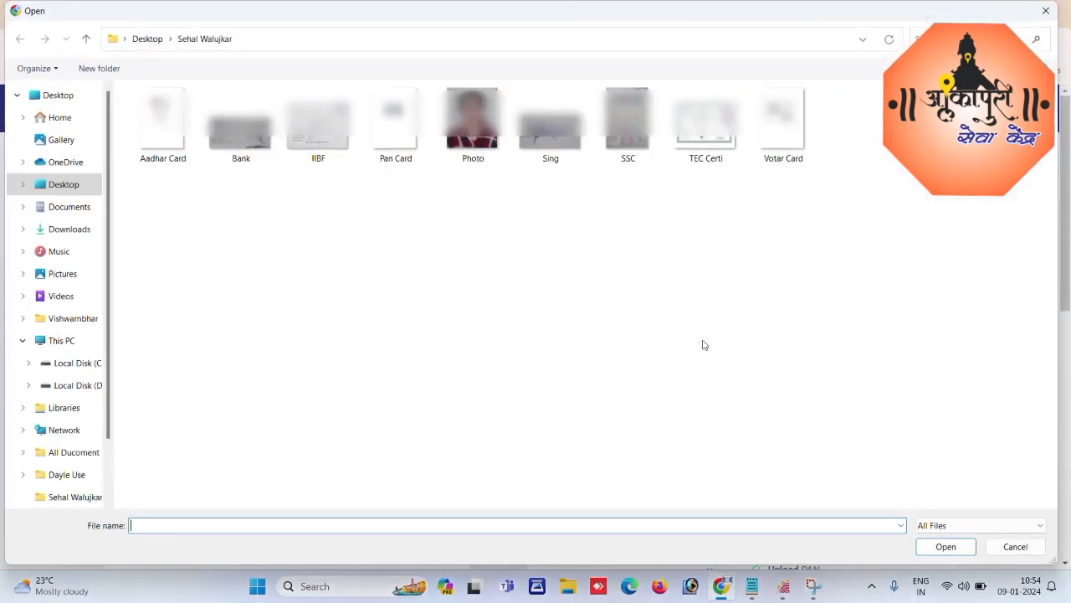
{"action": "left_click", "coordinate": [310, 129]}
{"action": "double_click", "coordinate": [311, 129]}
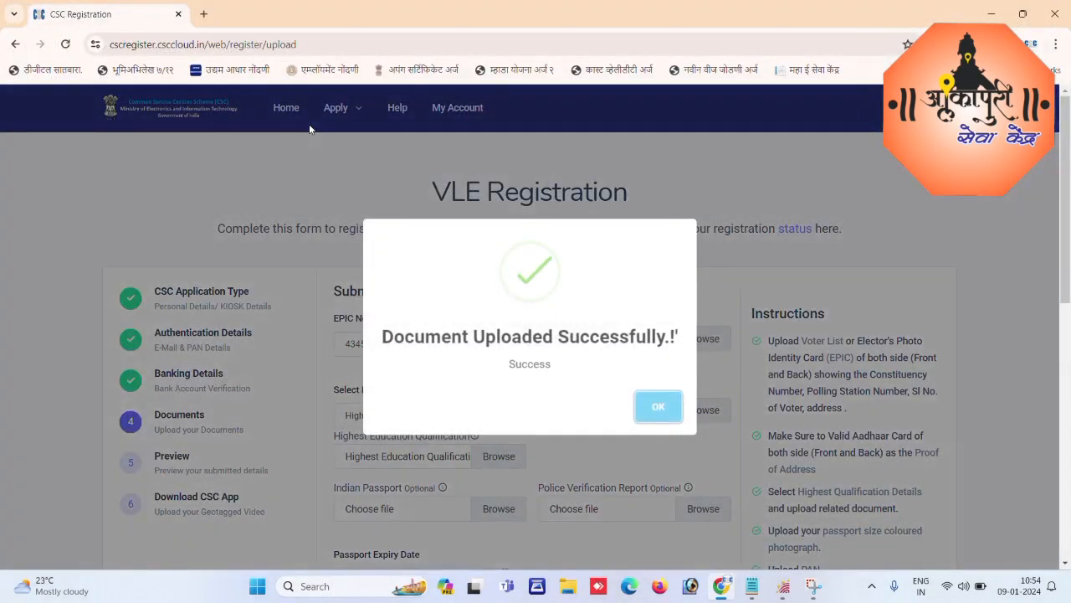
{"action": "left_click", "coordinate": [658, 407]}
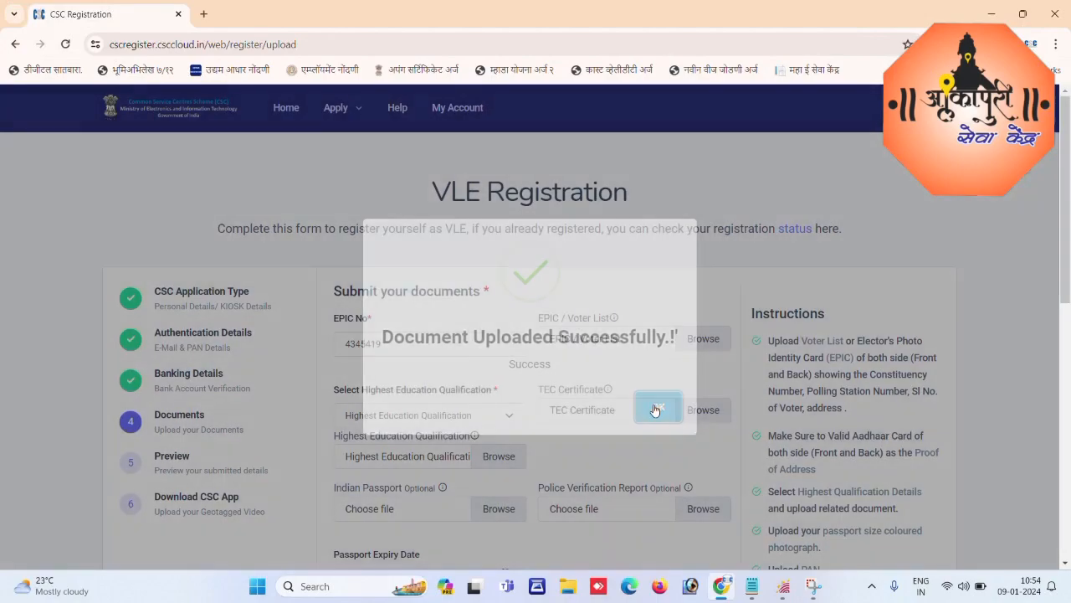
Upload the Votar Card file as the EPIC / Voter List document and acknowledge the upload.
{"action": "left_click", "coordinate": [605, 337]}
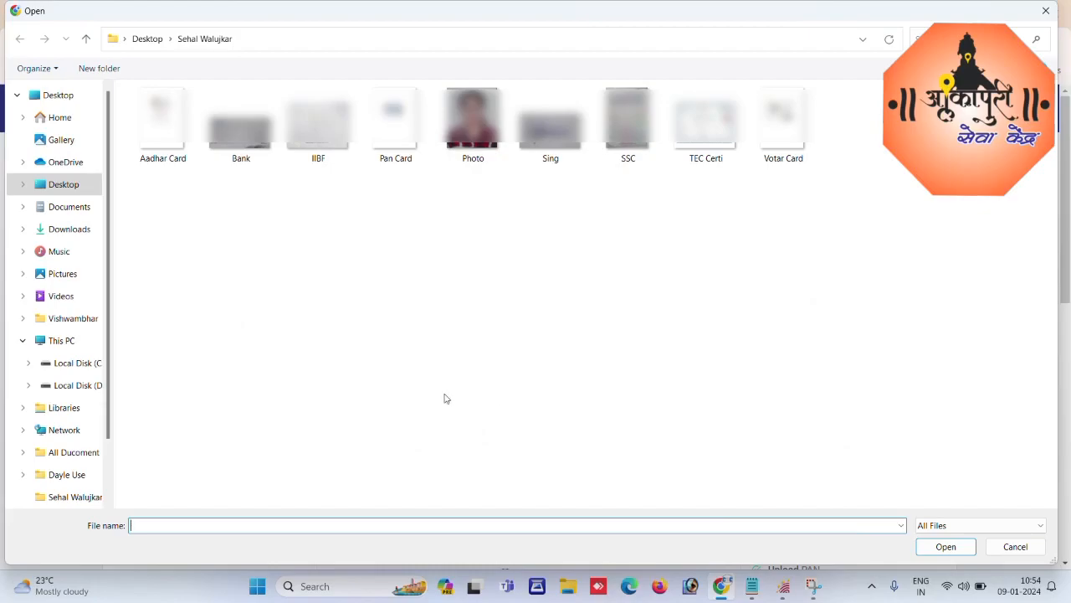
{"action": "double_click", "coordinate": [777, 125]}
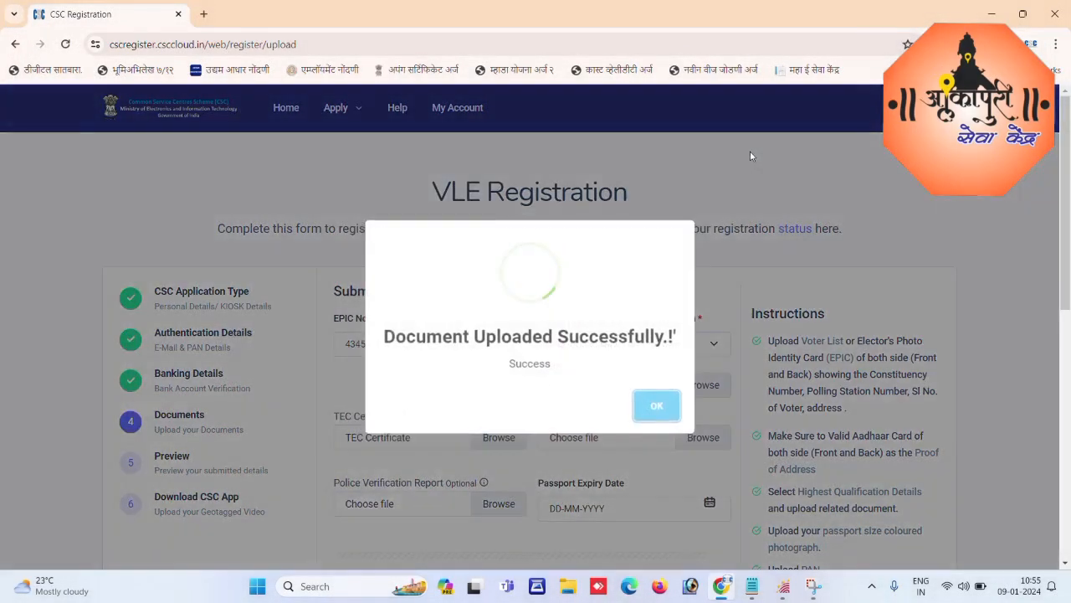
{"action": "left_click", "coordinate": [653, 409]}
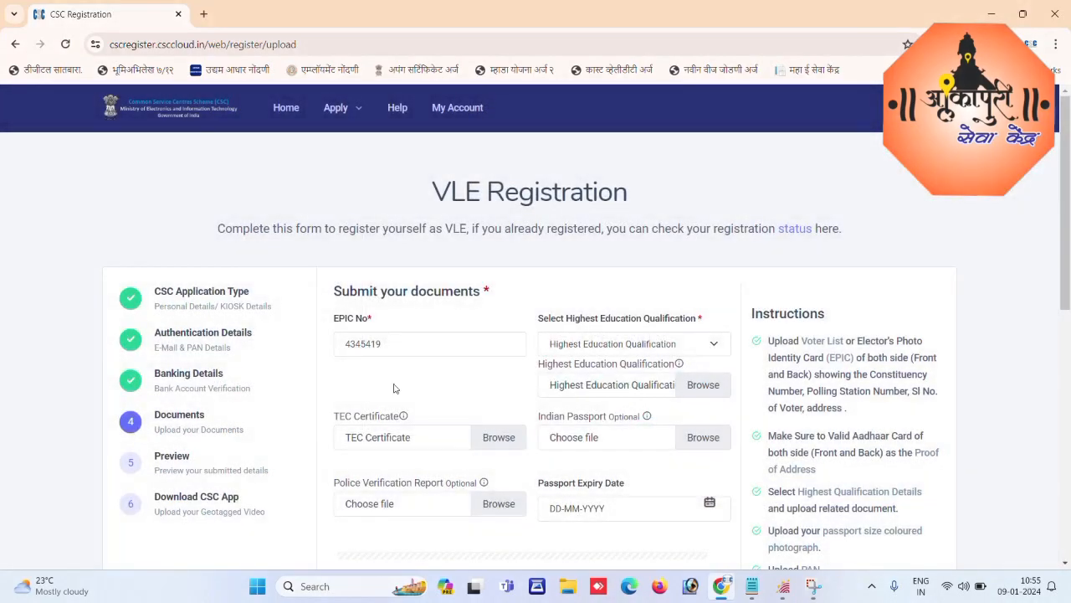
Set the highest education qualification to 10th and upload the SSC file as its supporting document.
{"action": "left_click", "coordinate": [617, 343]}
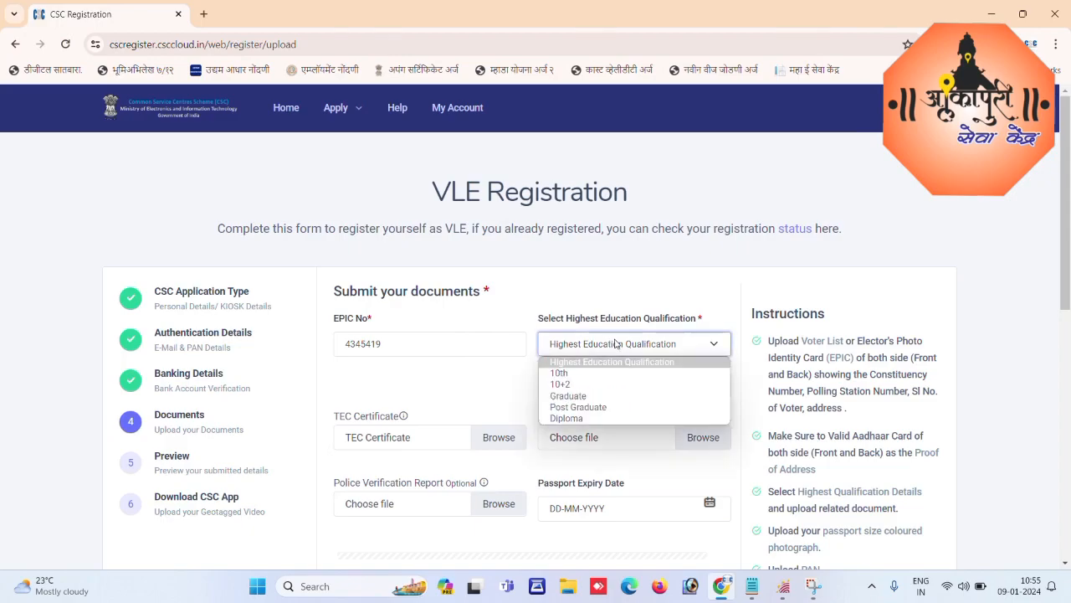
{"action": "left_click", "coordinate": [583, 375]}
{"action": "left_click", "coordinate": [702, 384]}
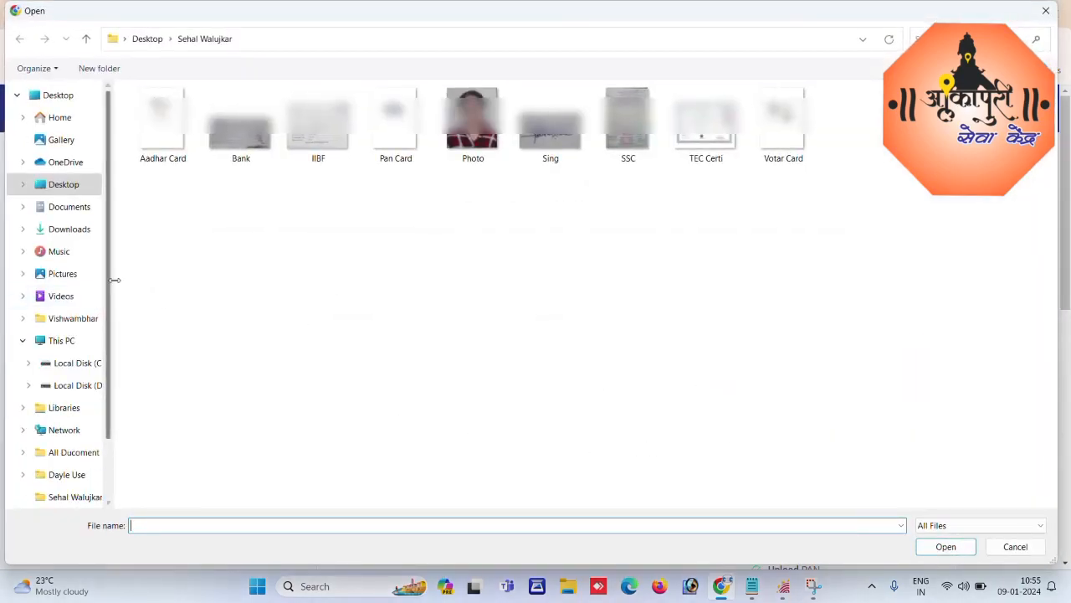
{"action": "double_click", "coordinate": [618, 136]}
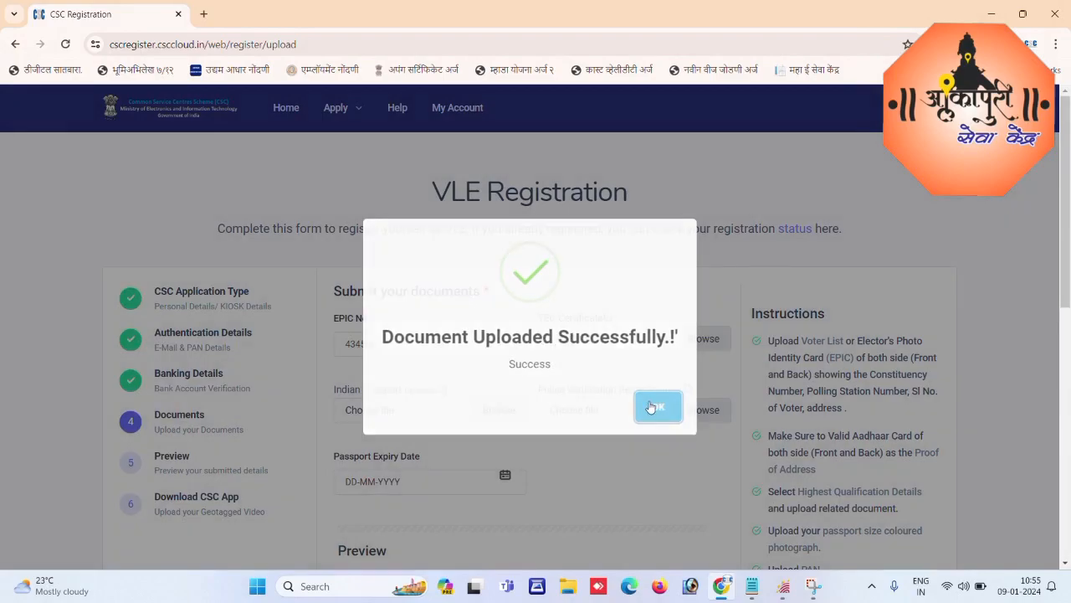
{"action": "left_click", "coordinate": [656, 407]}
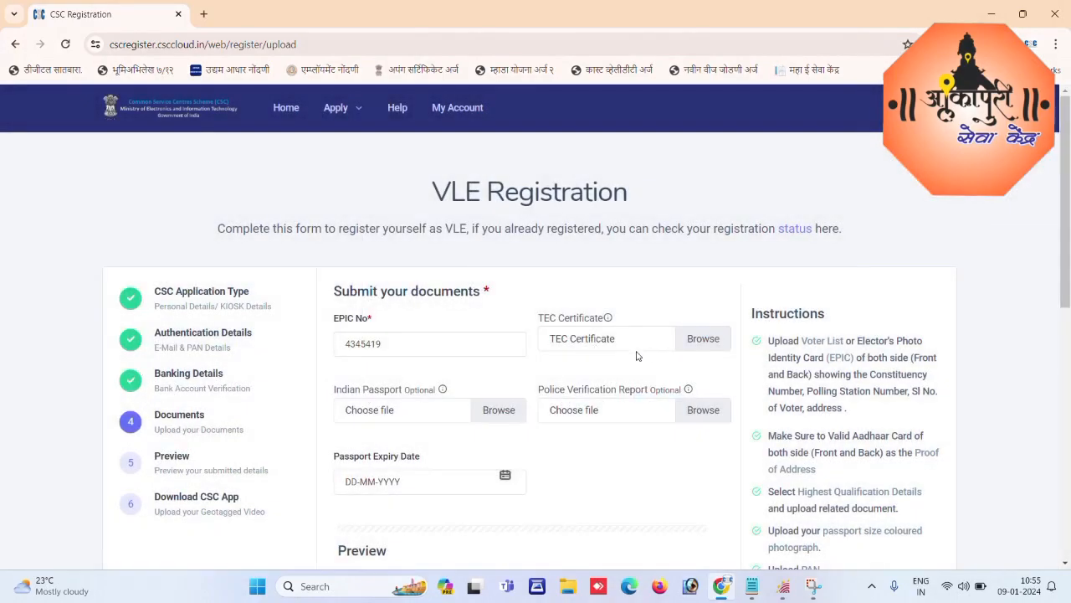
Upload the TEC Certi file as the TEC Certificate.
{"action": "left_click", "coordinate": [700, 338]}
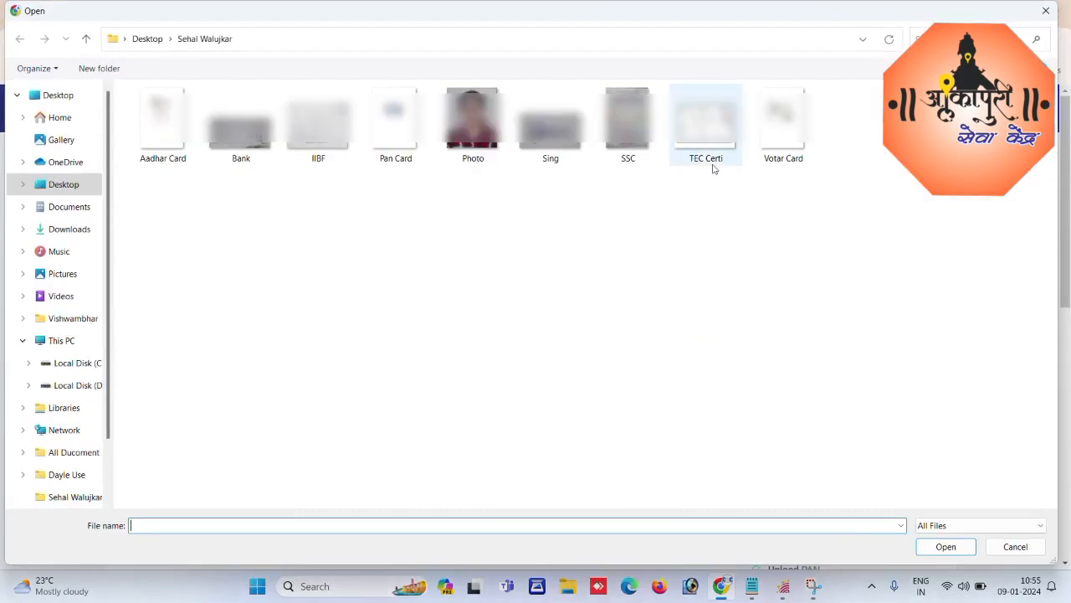
{"action": "left_click", "coordinate": [710, 163]}
{"action": "double_click", "coordinate": [710, 164]}
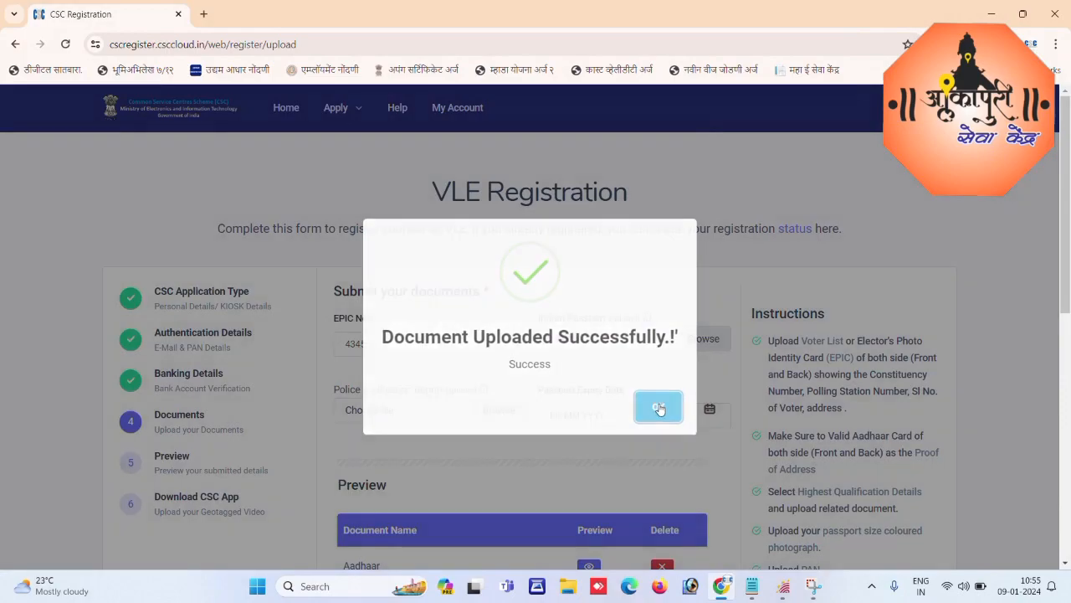
Acknowledge the TEC Certificate upload, accept the declaration on the information and documents, and submit the documents section.
{"action": "left_click", "coordinate": [659, 408]}
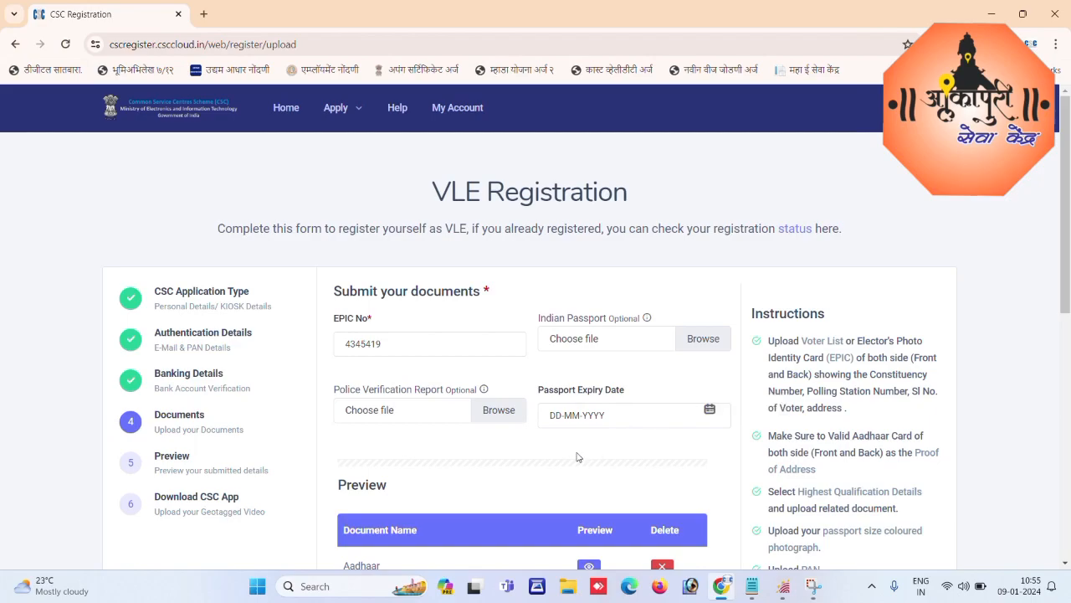
{"action": "scroll", "coordinate": [1070, 213], "scroll_direction": "down", "scroll_amount": 3}
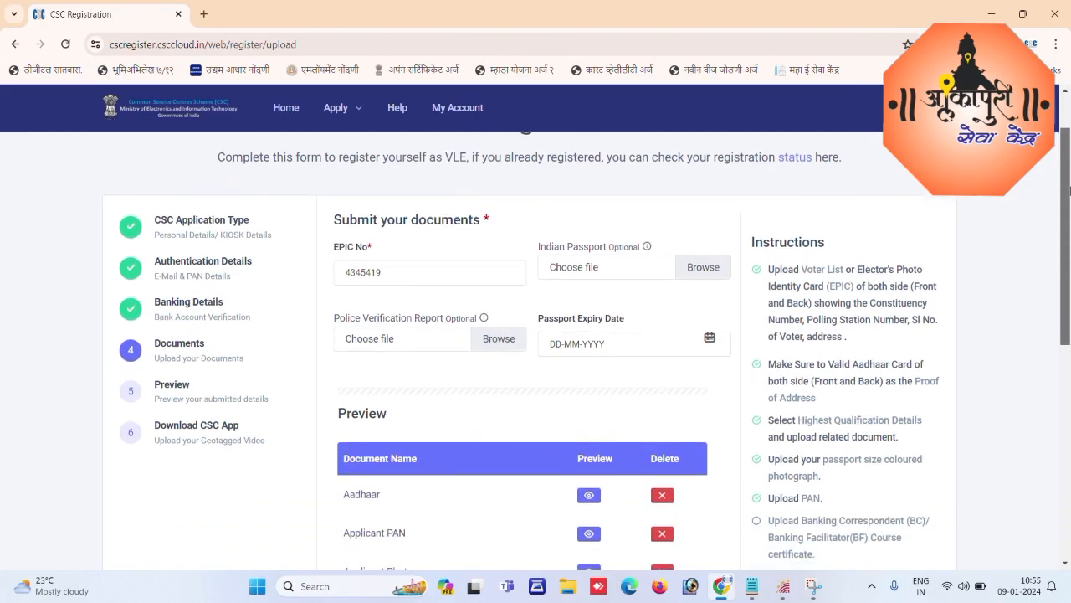
{"action": "left_click_drag", "start_coordinate": [1070, 213], "coordinate": [1070, 356]}
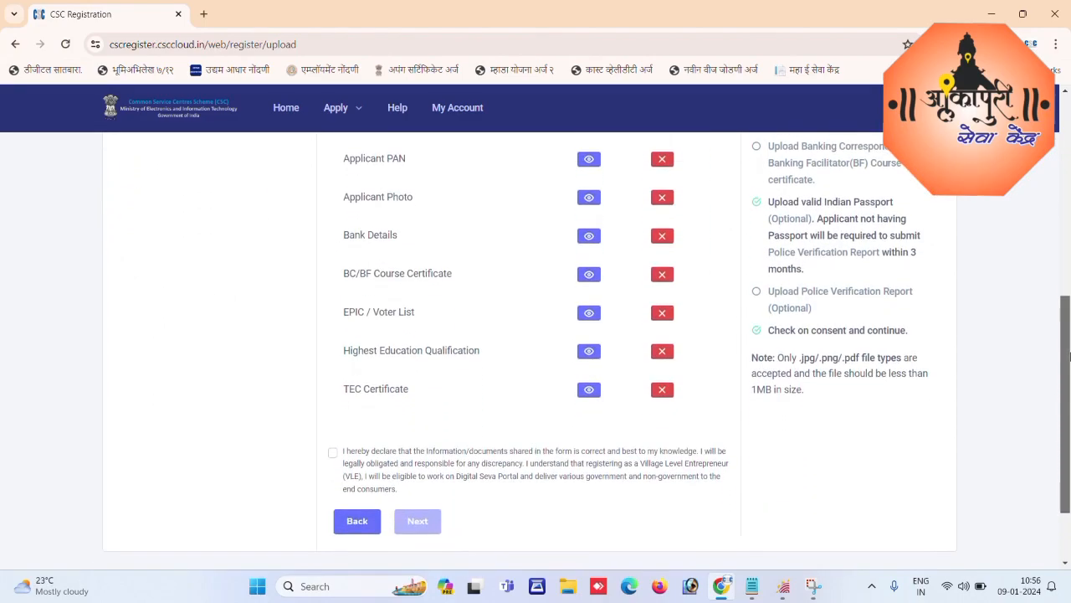
{"action": "left_click", "coordinate": [333, 453]}
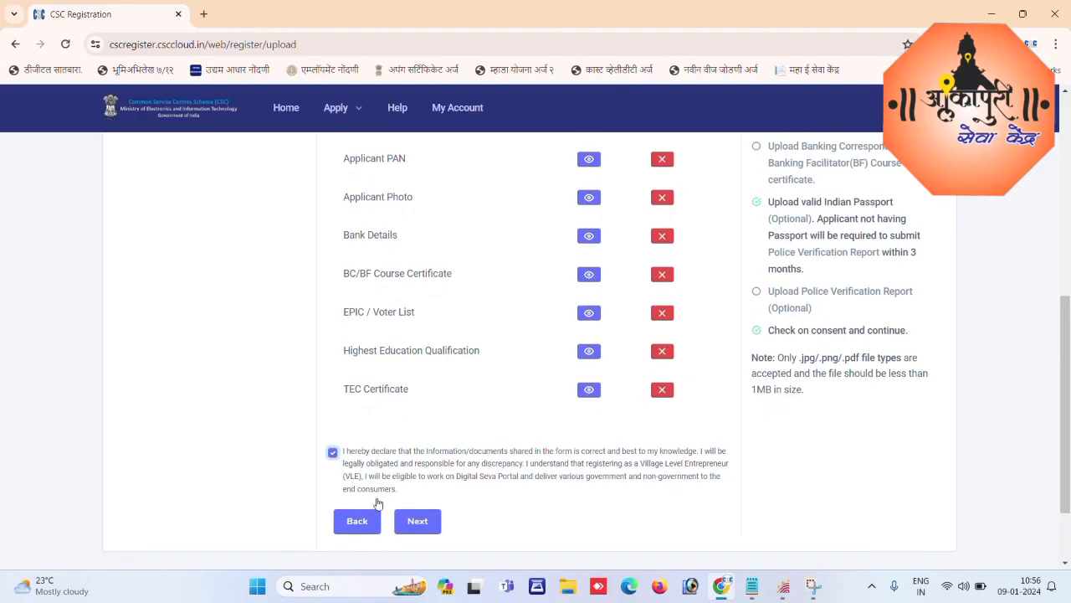
{"action": "left_click", "coordinate": [420, 525]}
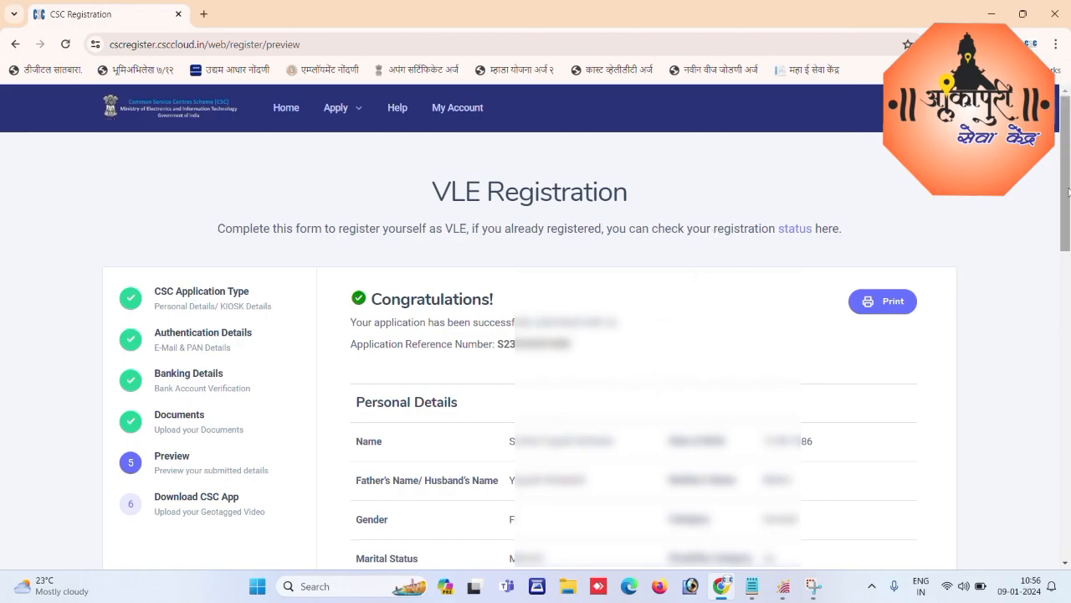
Examine the submission confirmation, highlighting its heading and the application reference number.
{"action": "left_click_drag", "start_coordinate": [1068, 192], "coordinate": [1069, 216]}
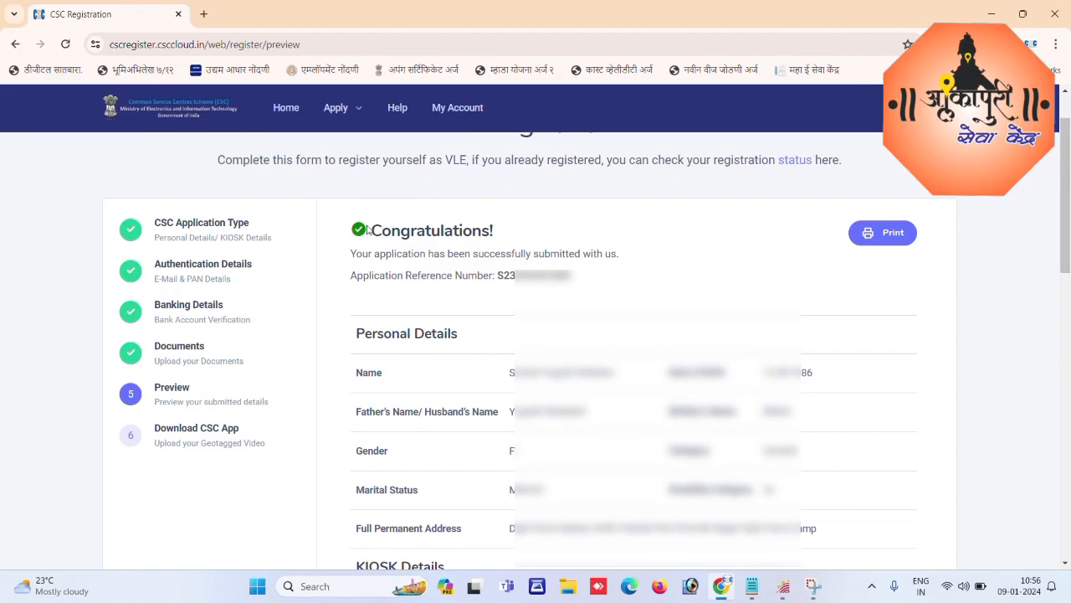
{"action": "left_click_drag", "start_coordinate": [366, 233], "coordinate": [503, 235]}
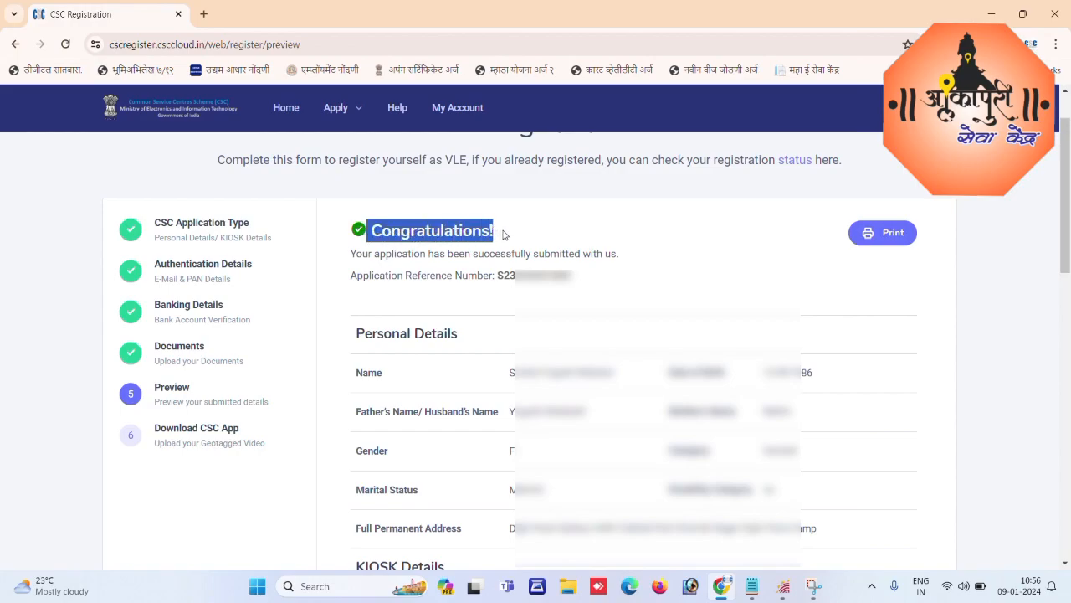
{"action": "left_click_drag", "start_coordinate": [495, 276], "coordinate": [575, 276]}
Print the submitted application as a PDF named download, save it in the applicant's desktop folder, and minimize the print window.
{"action": "left_click", "coordinate": [890, 234]}
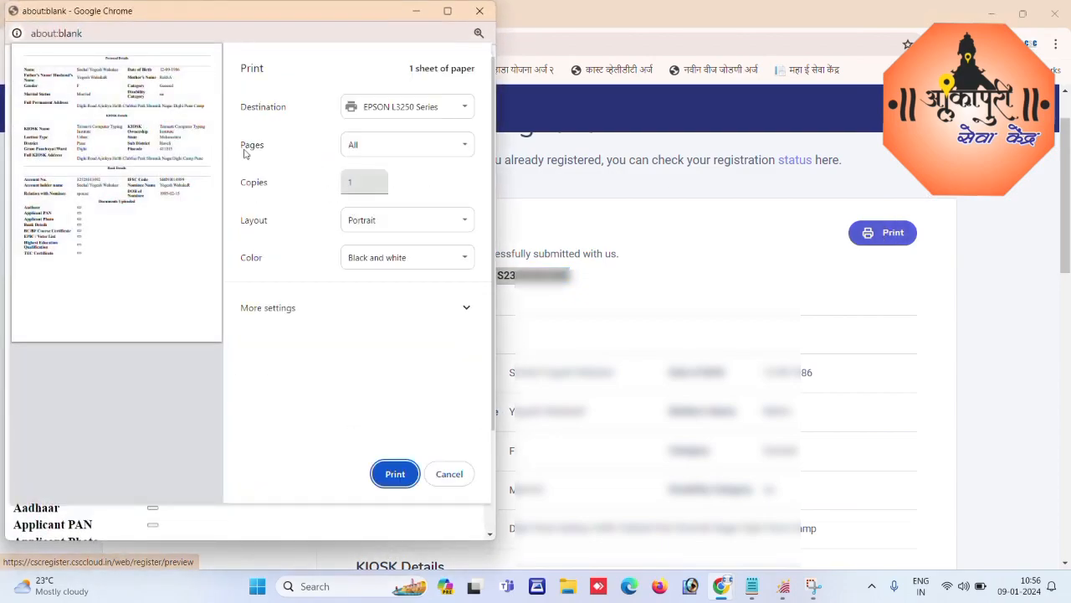
{"action": "left_click", "coordinate": [408, 107]}
{"action": "left_click", "coordinate": [402, 148]}
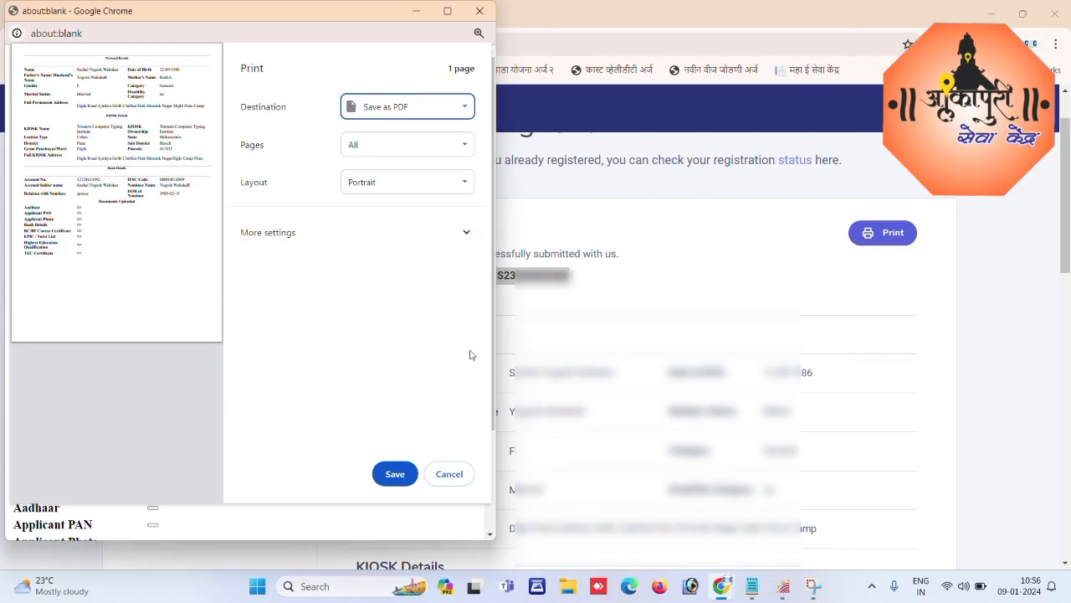
{"action": "left_click", "coordinate": [392, 474]}
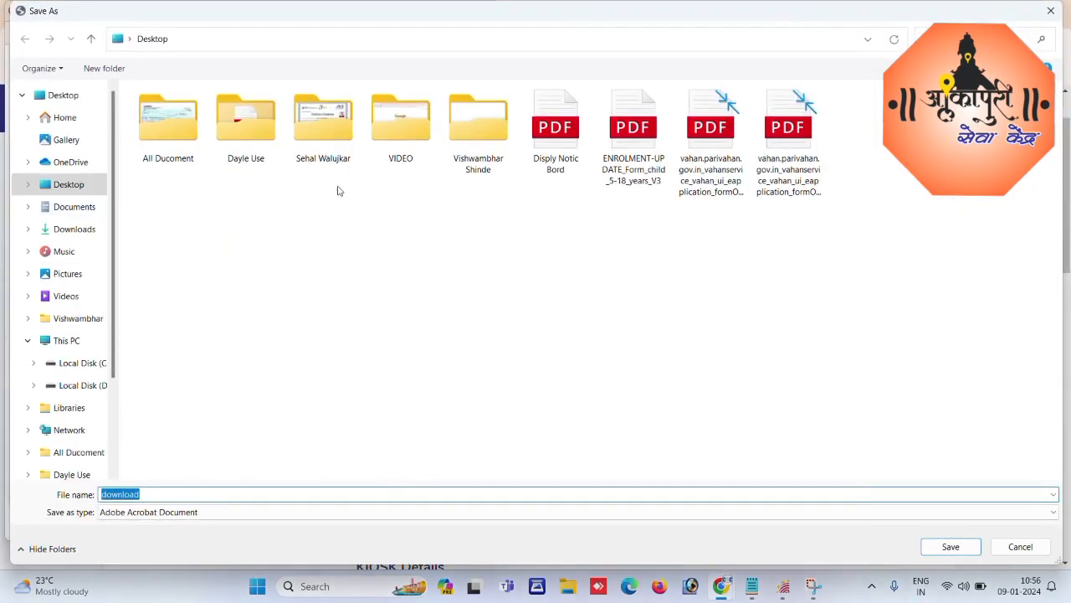
{"action": "double_click", "coordinate": [311, 128]}
{"action": "left_click", "coordinate": [949, 546]}
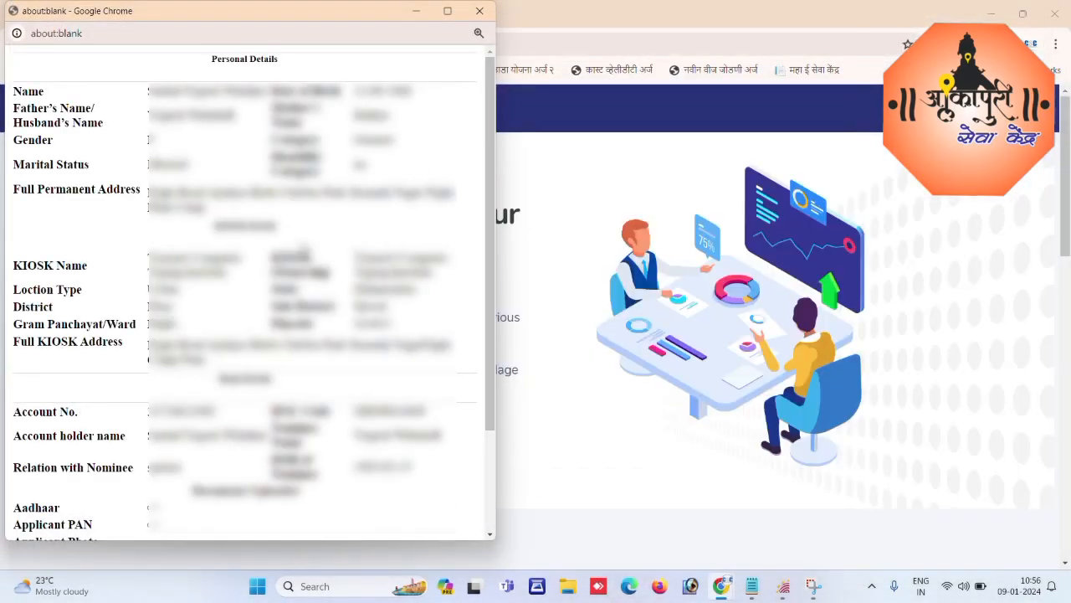
{"action": "left_click", "coordinate": [416, 11]}
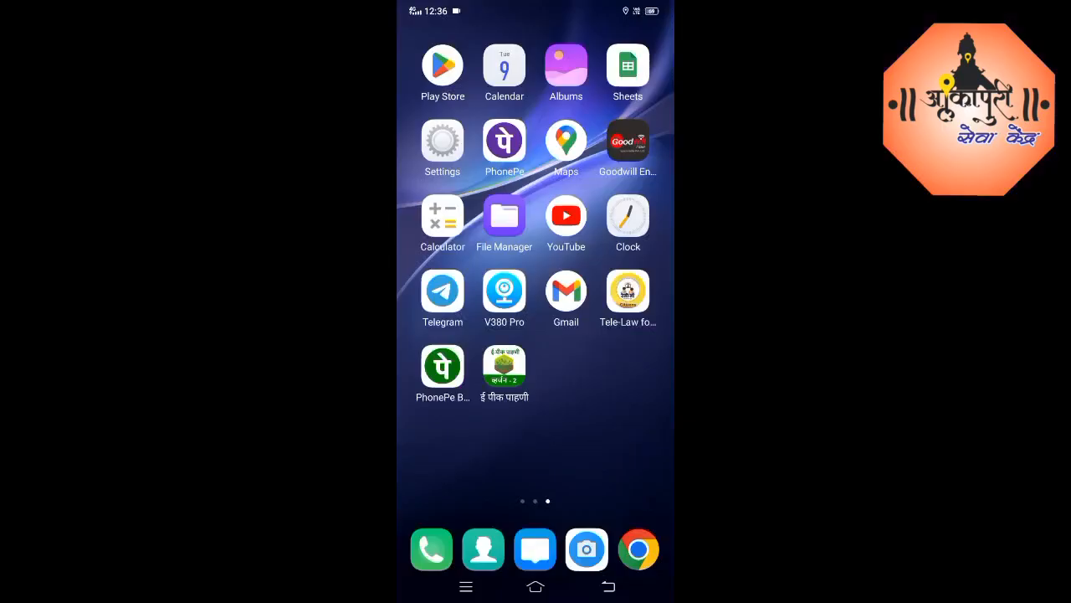
Search the phone's Play Store for "csc app" and install CSC APP from CSC e-Governance Services India.
{"action": "left_click", "coordinate": [442, 66]}
{"action": "left_click", "coordinate": [502, 40]}
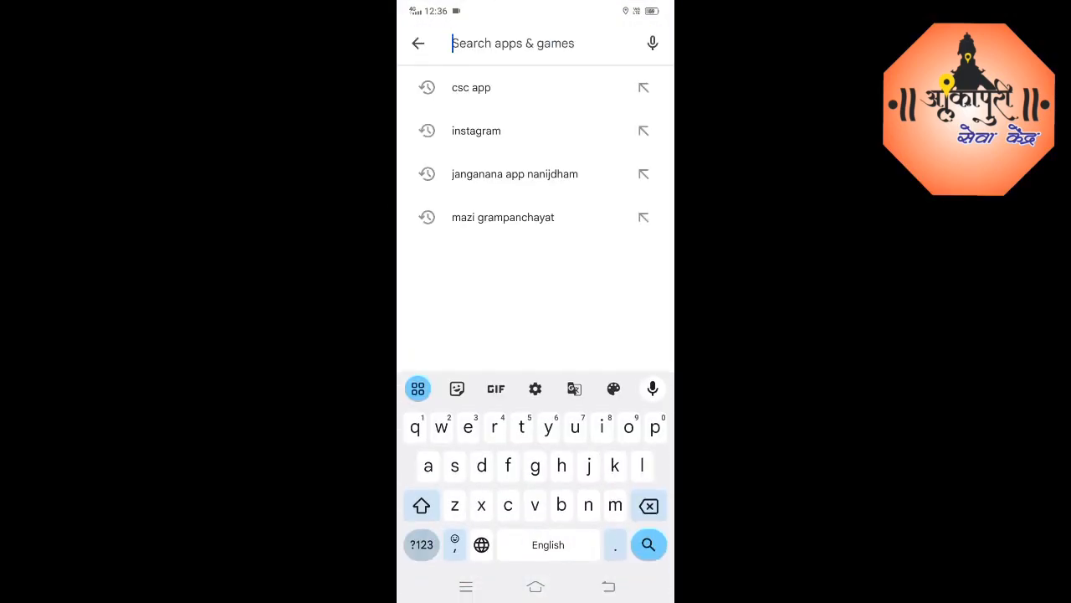
{"action": "type", "text": "csc app"}
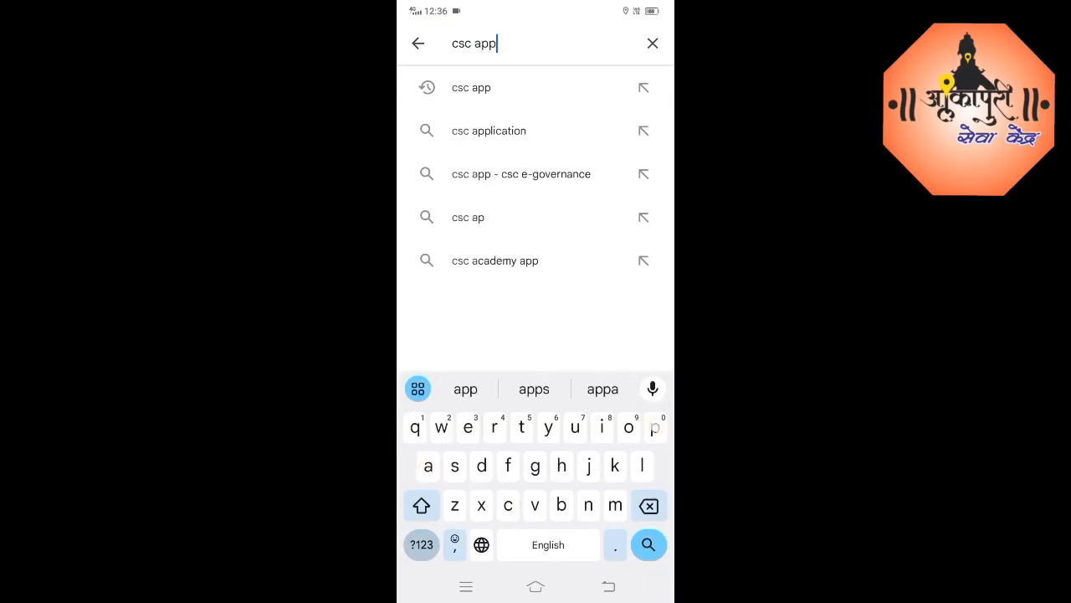
{"action": "key", "text": "Return"}
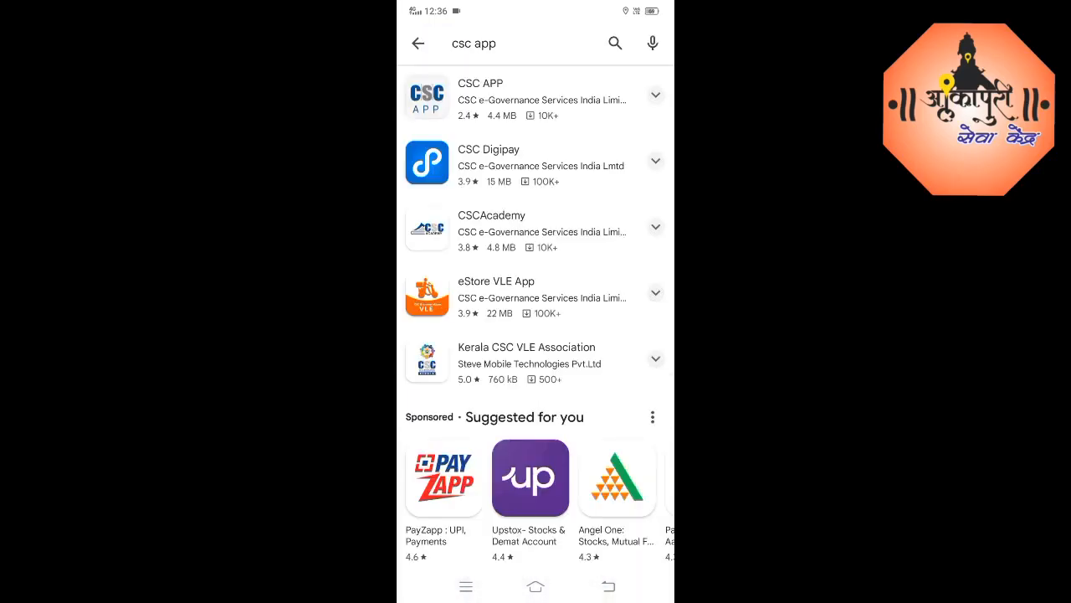
{"action": "left_click", "coordinate": [480, 96]}
{"action": "left_click", "coordinate": [535, 217]}
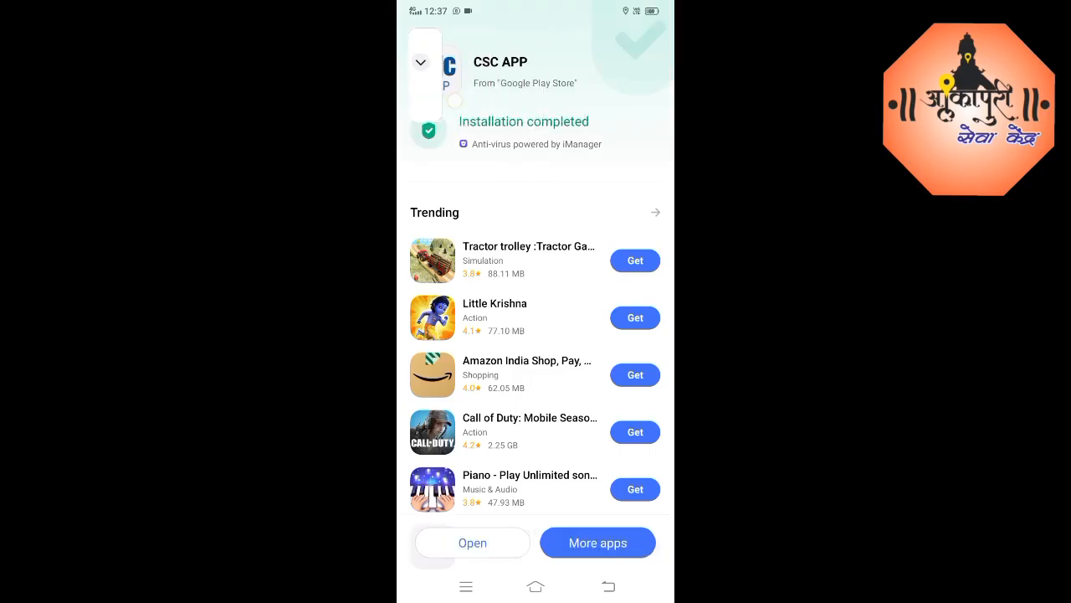
Open CSC APP, accept the location and storage access notice, and proceed through the new registration instructions.
{"action": "left_click", "coordinate": [472, 542]}
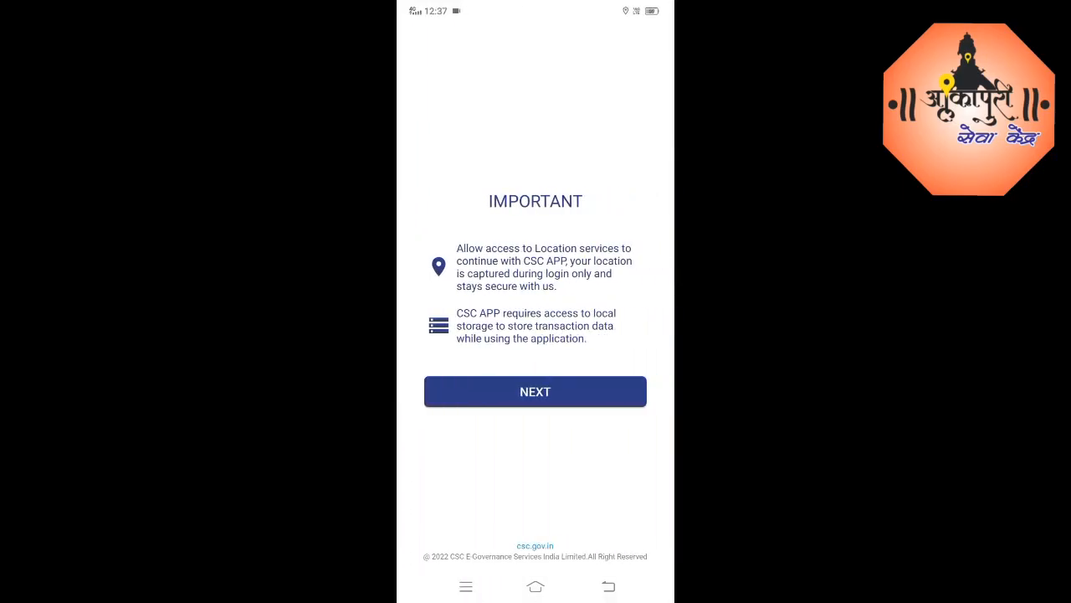
{"action": "left_click", "coordinate": [542, 388]}
{"action": "left_click", "coordinate": [535, 382]}
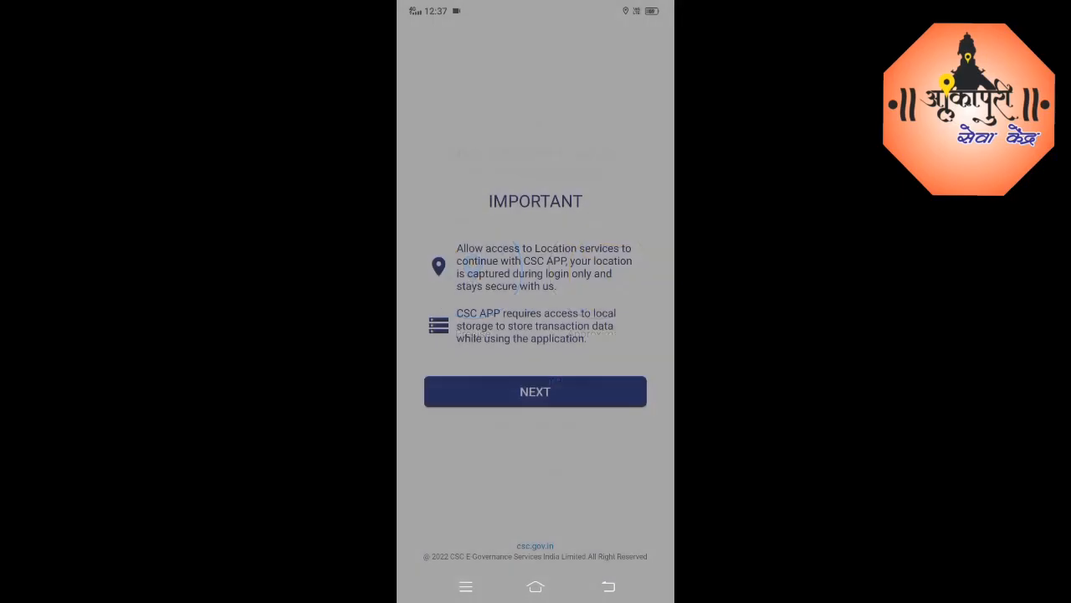
{"action": "left_click", "coordinate": [536, 474]}
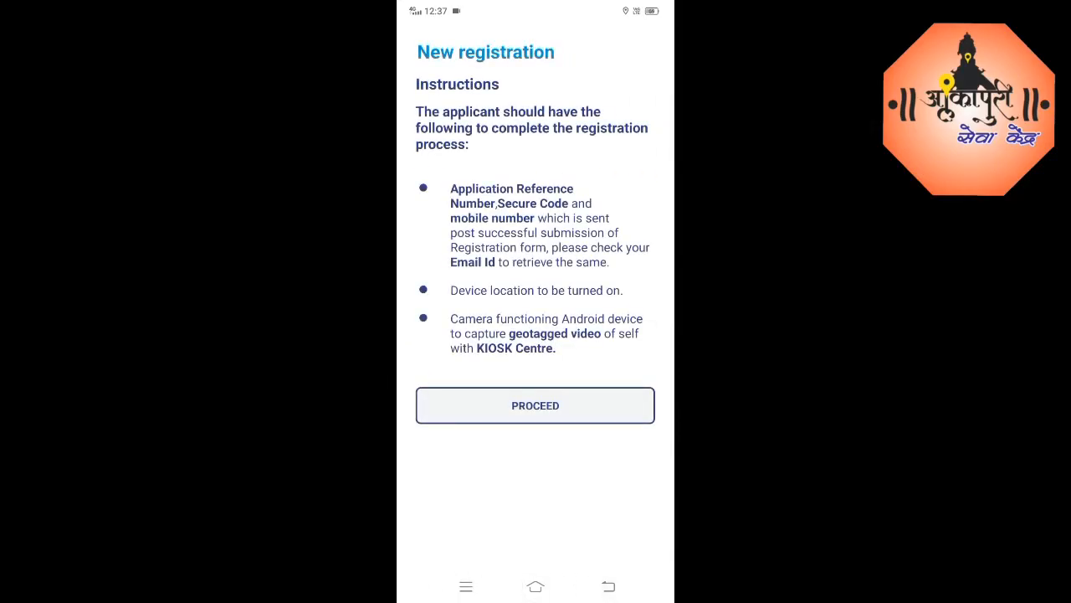
{"action": "left_click", "coordinate": [535, 405]}
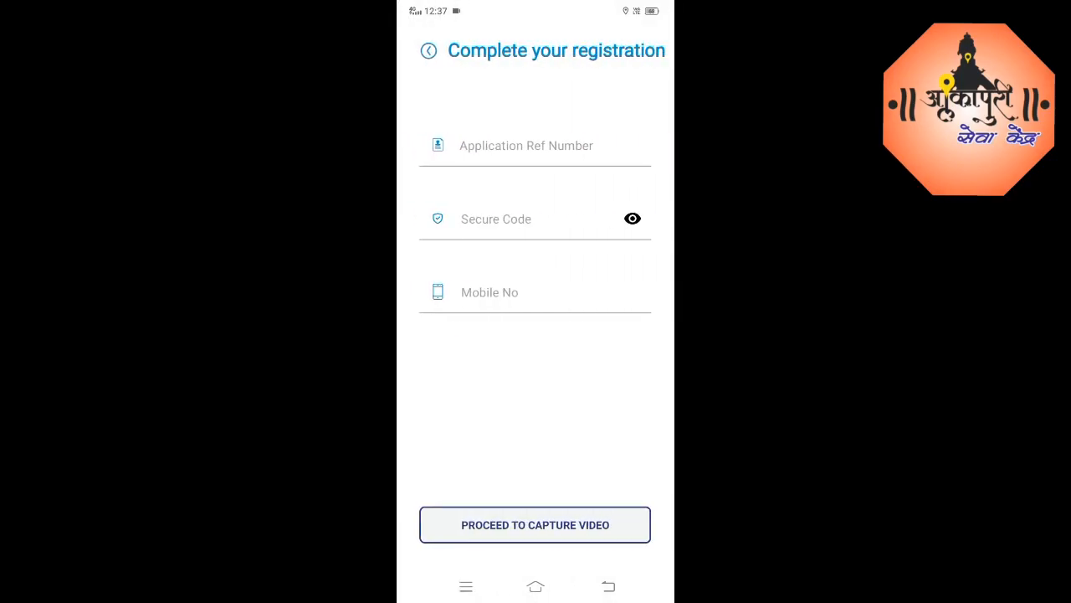
Enter the application reference number, secure code and mobile number, and proceed to the video capture.
{"action": "left_click", "coordinate": [481, 141]}
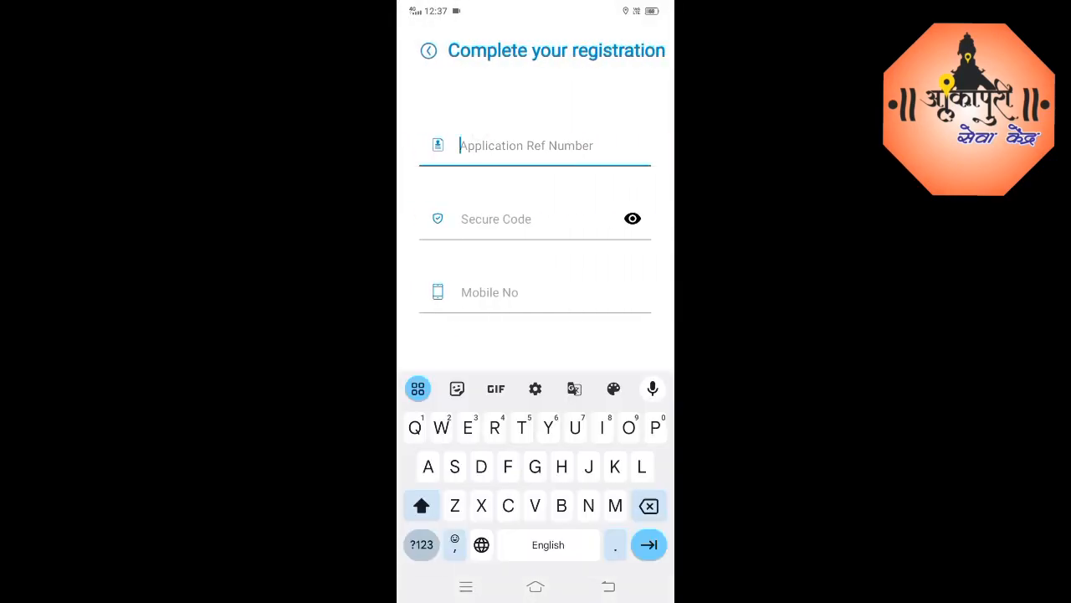
{"action": "type", "text": "S"}
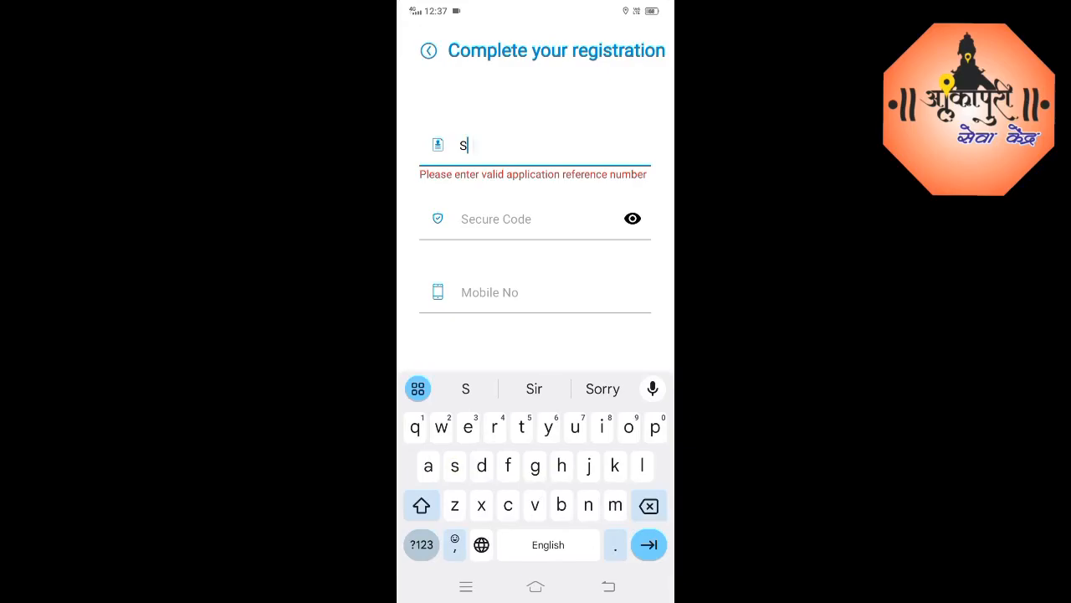
{"action": "left_click", "coordinate": [422, 545]}
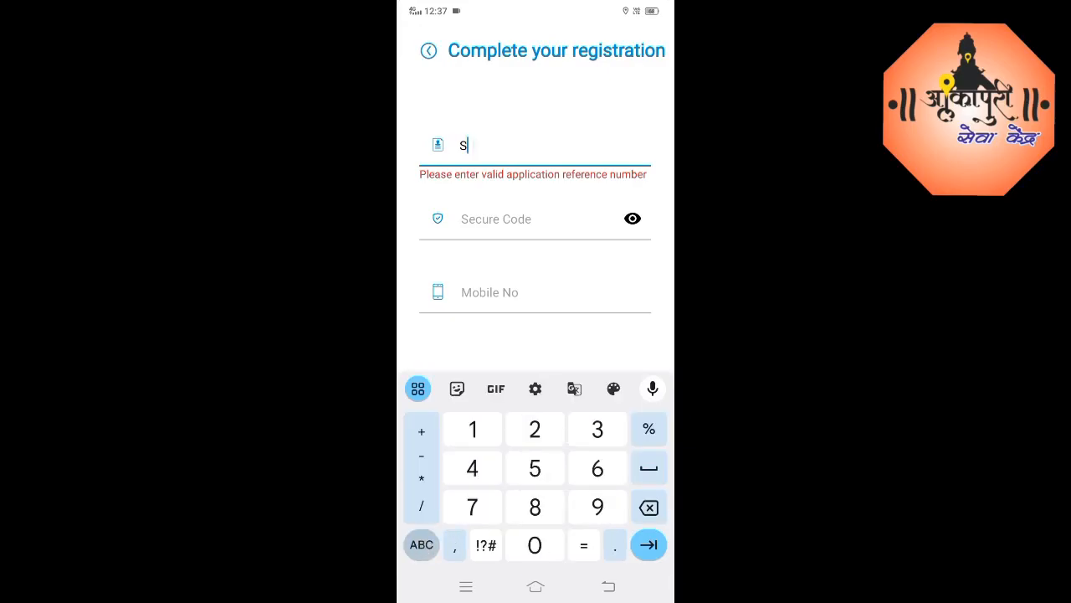
{"action": "type", "text": "23"}
{"action": "type", "text": "******"}
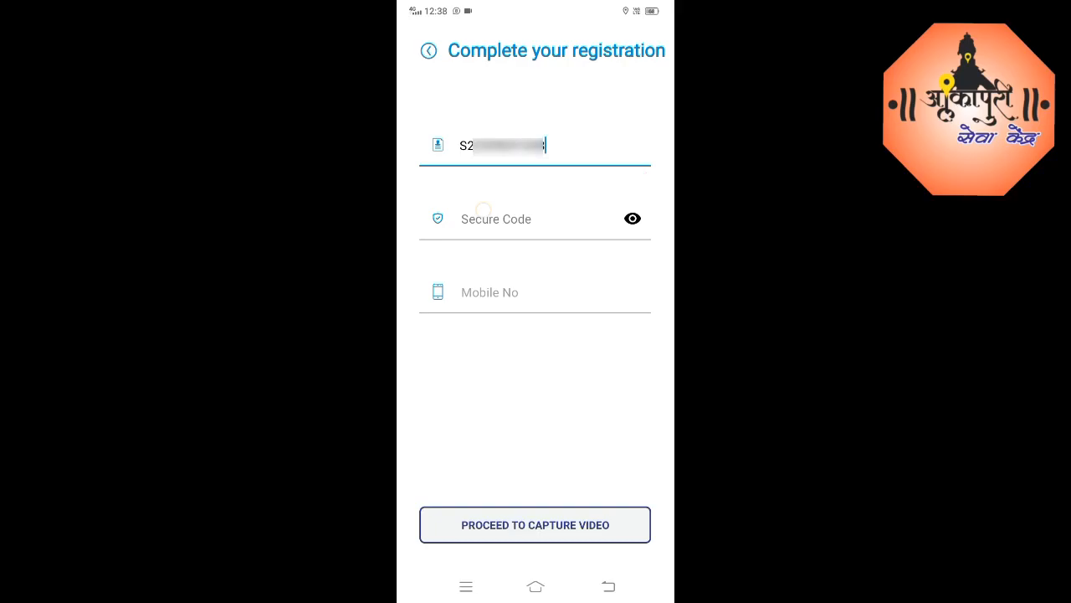
{"action": "left_click", "coordinate": [502, 292]}
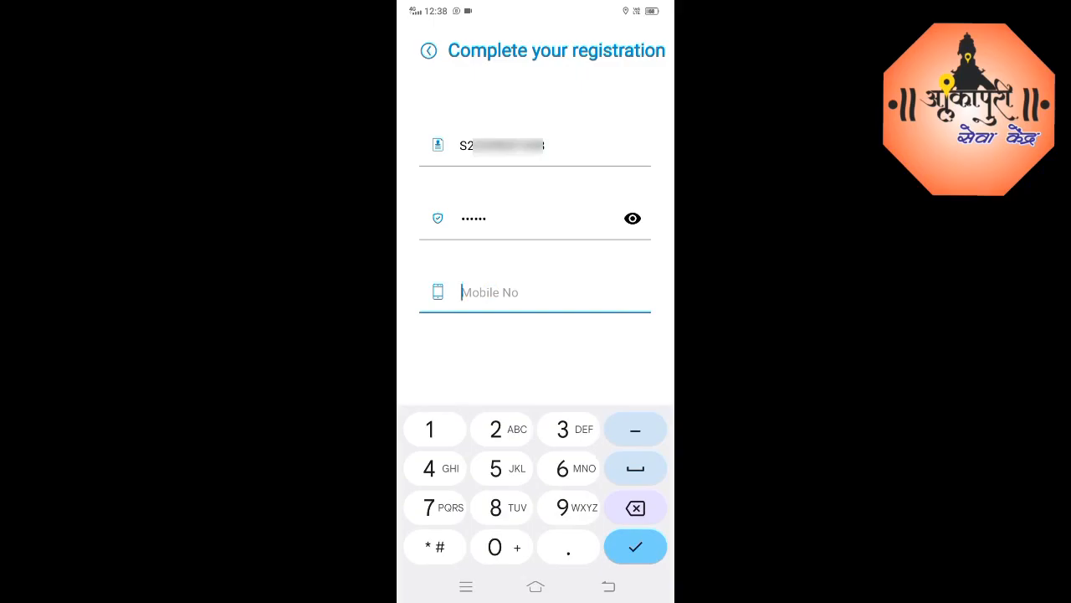
{"action": "type", "text": "79••••"}
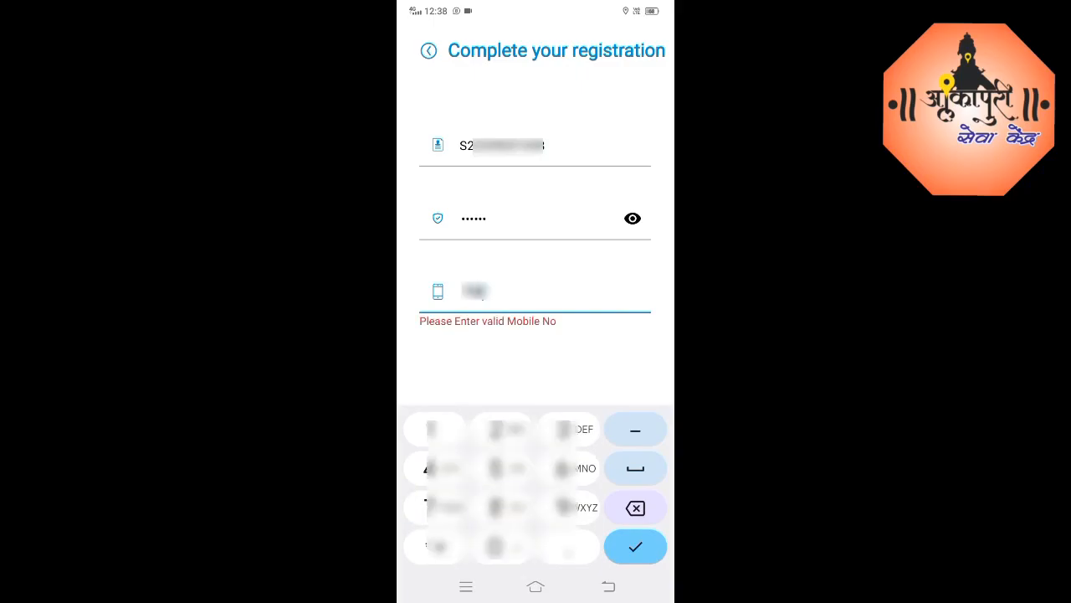
{"action": "type", "text": "•••"}
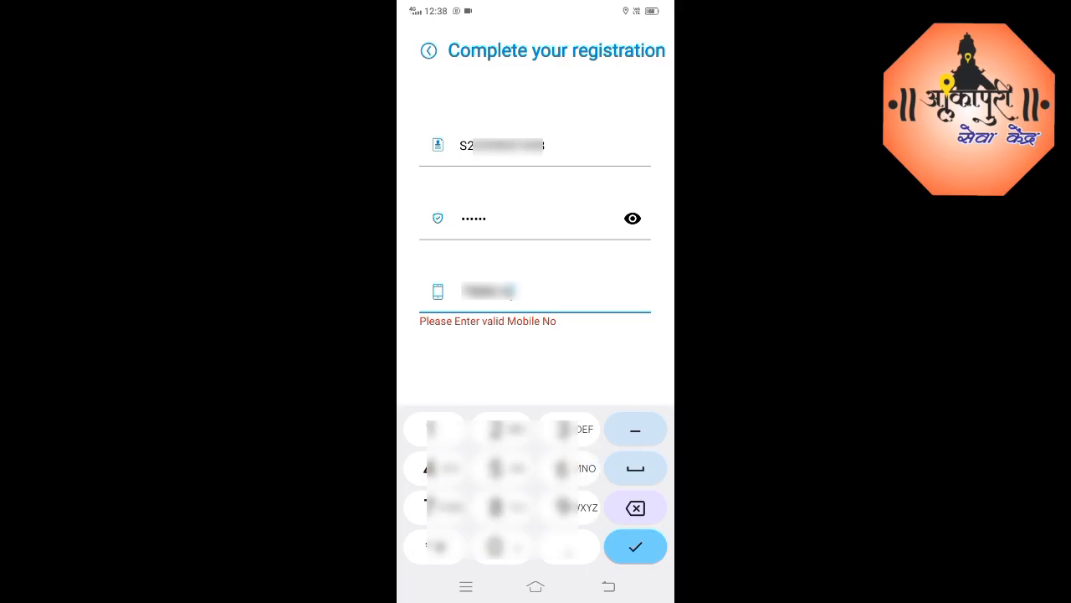
{"action": "type", "text": "•"}
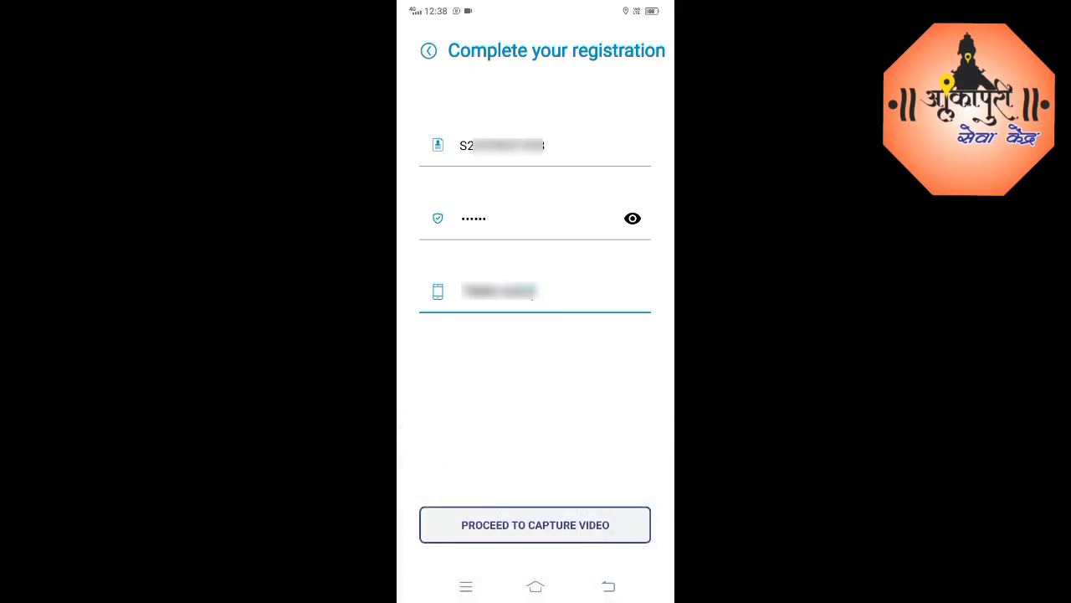
{"action": "left_click", "coordinate": [518, 524]}
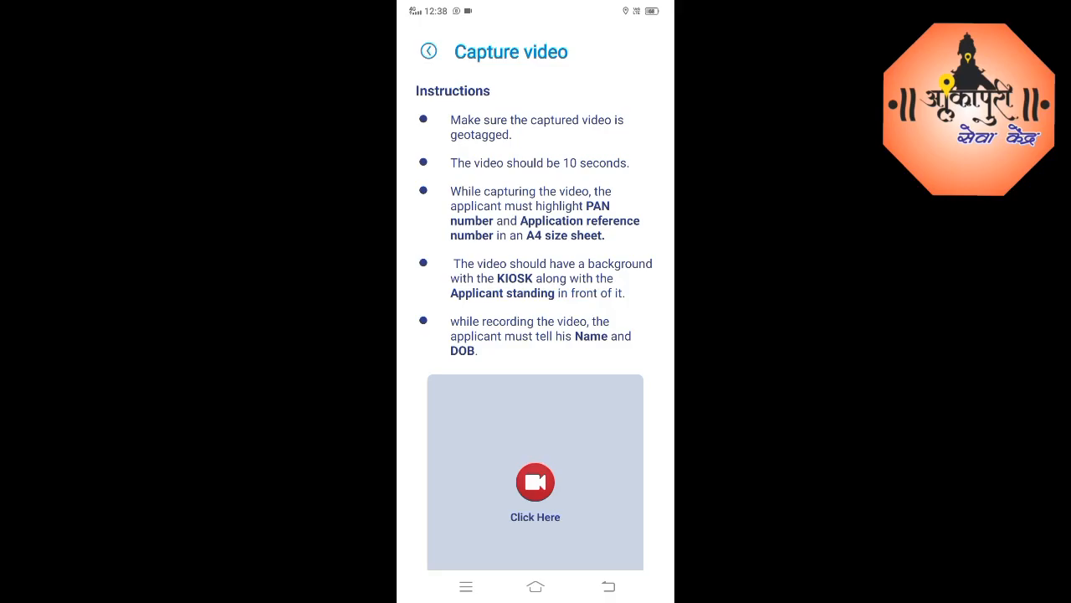
Start the video capture, allow CSC APP to record audio while using the app, and record the applicant's video.
{"action": "left_click", "coordinate": [535, 516]}
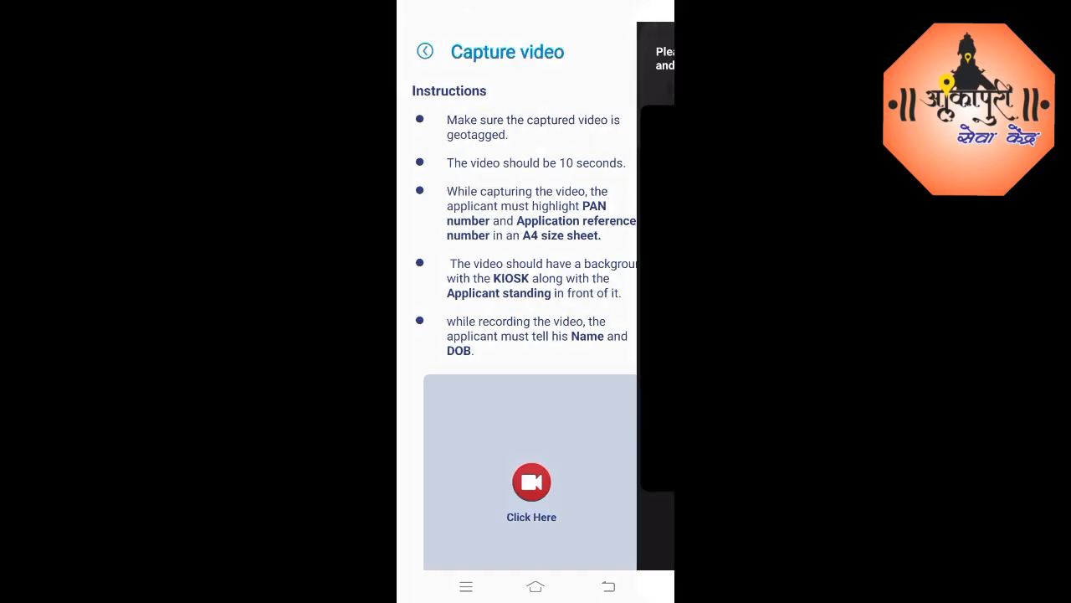
{"action": "left_click", "coordinate": [508, 305]}
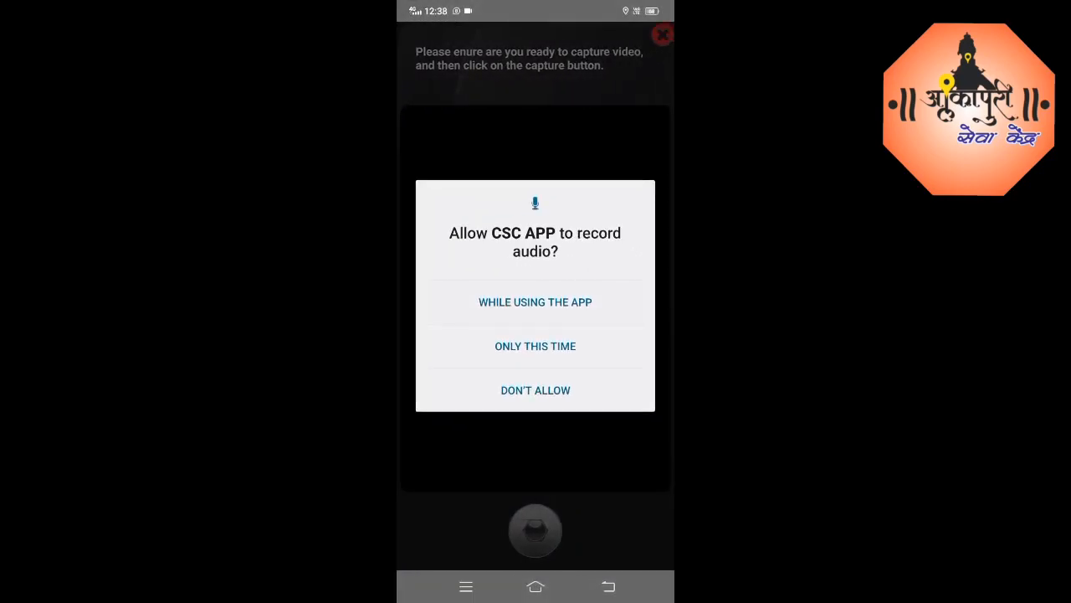
{"action": "left_click", "coordinate": [535, 302]}
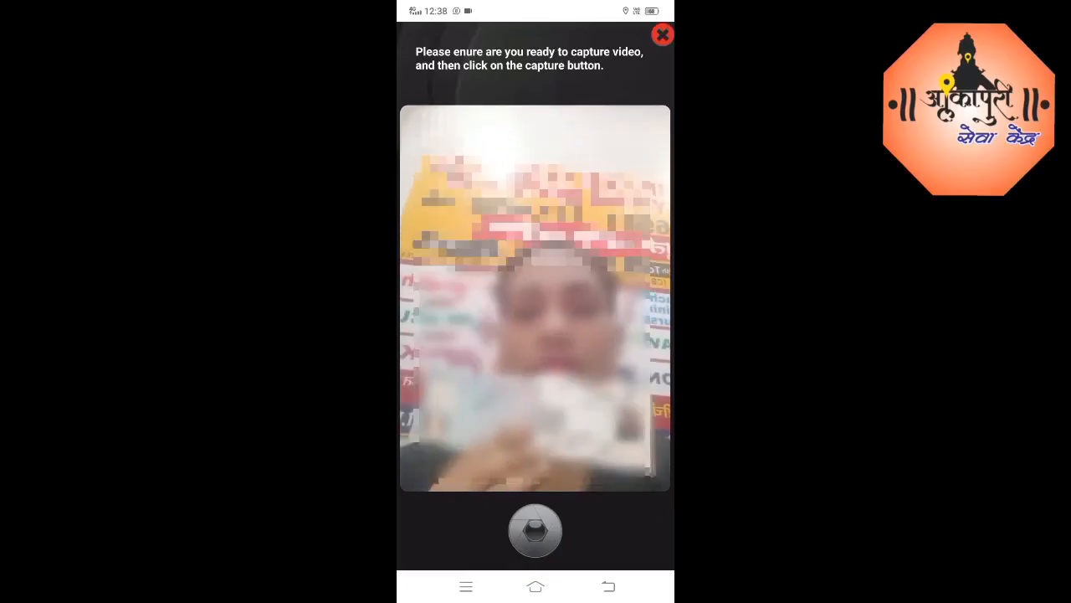
{"action": "left_click", "coordinate": [536, 531]}
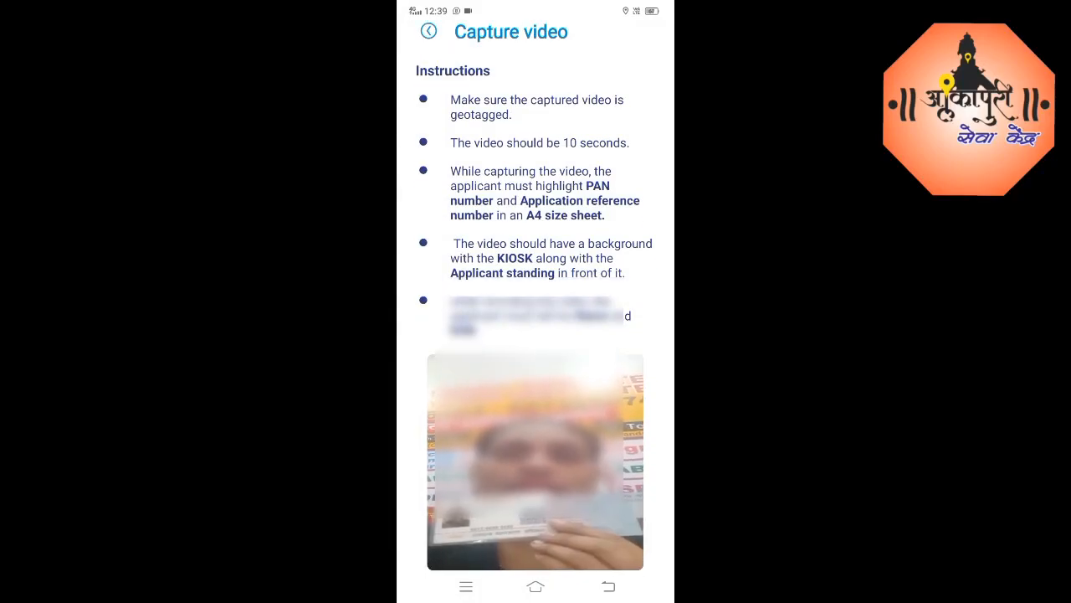
Check the recorded applicant video and proceed with it to the review.
{"action": "scroll", "coordinate": [536, 419], "scroll_direction": "down", "scroll_amount": 1}
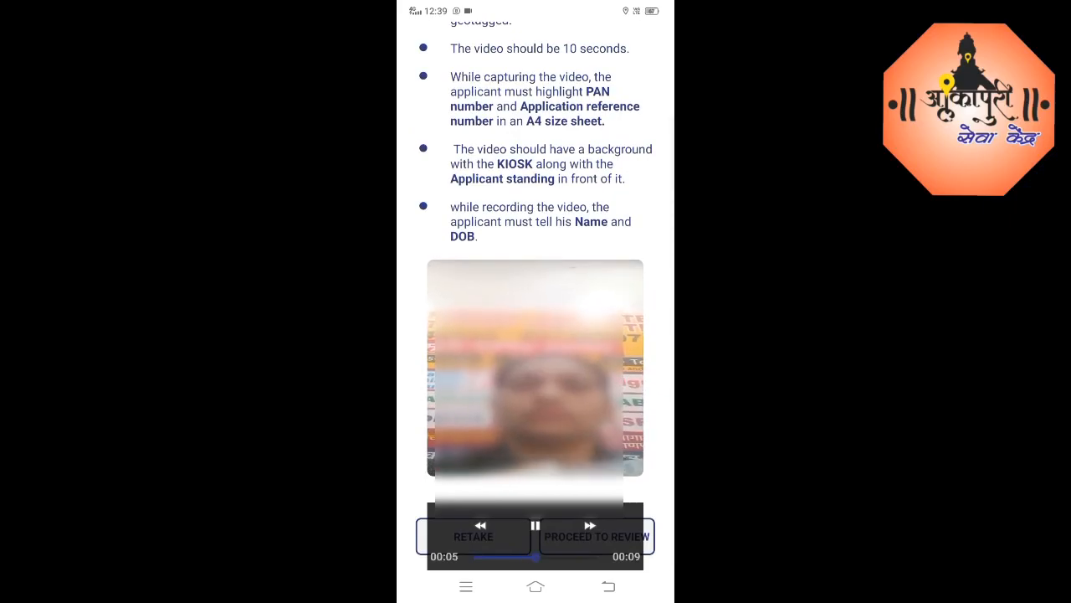
{"action": "left_click", "coordinate": [536, 368]}
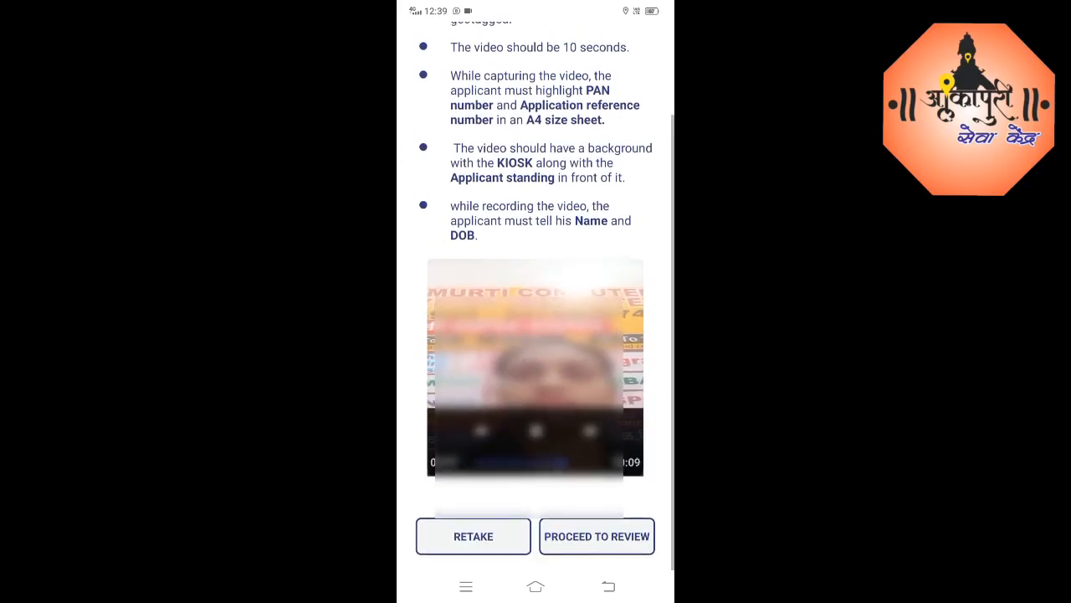
{"action": "left_click", "coordinate": [596, 537]}
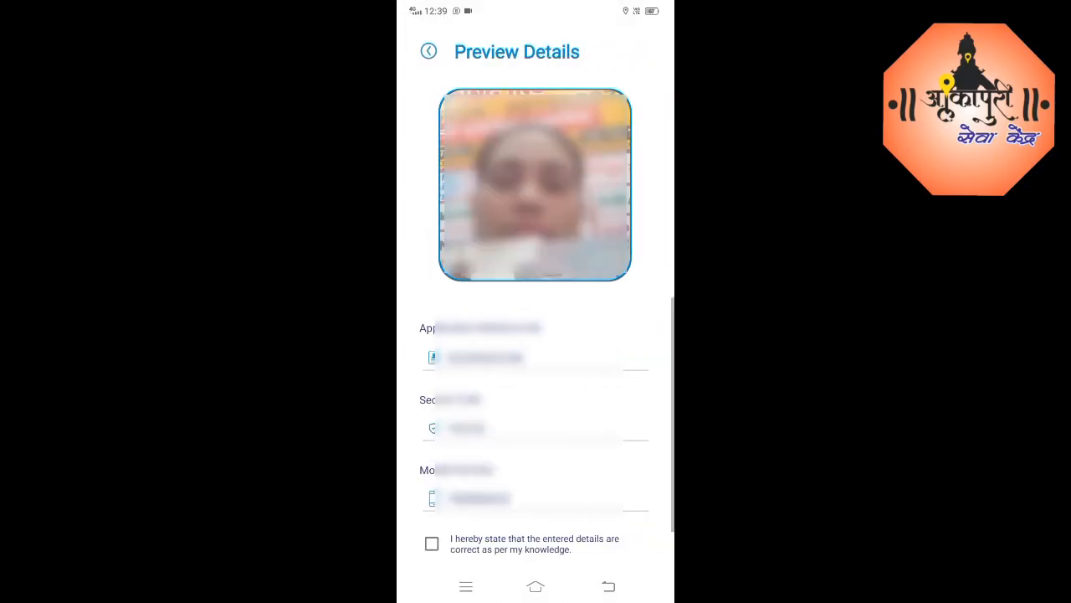
Confirm that the entered details are correct, submit the application, and take a screenshot of the confirmation.
{"action": "left_click", "coordinate": [432, 543]}
{"action": "scroll", "coordinate": [536, 419], "scroll_direction": "down", "scroll_amount": 1}
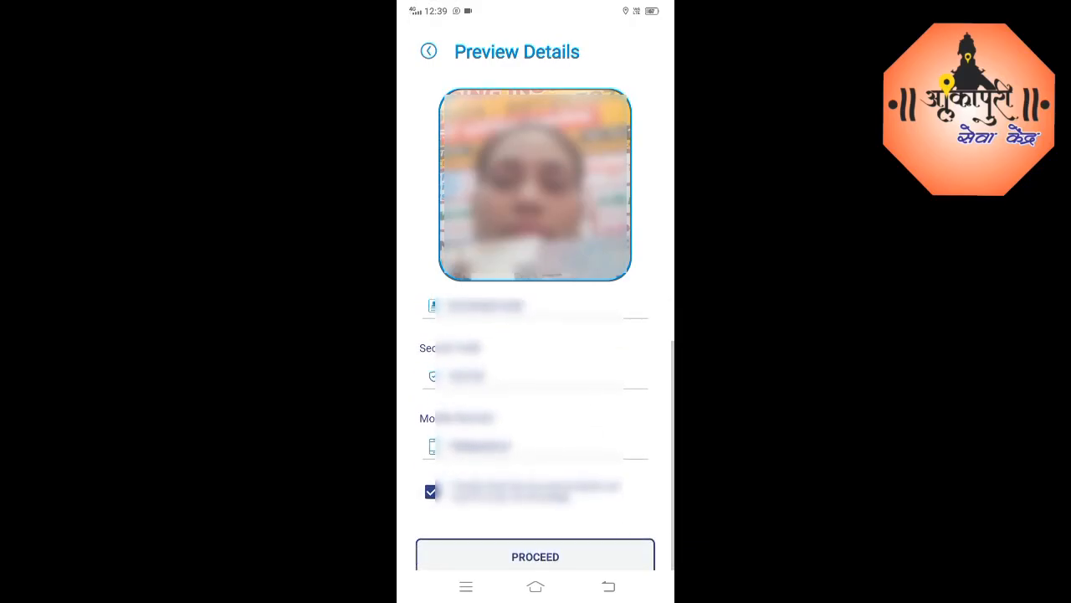
{"action": "left_click", "coordinate": [521, 556]}
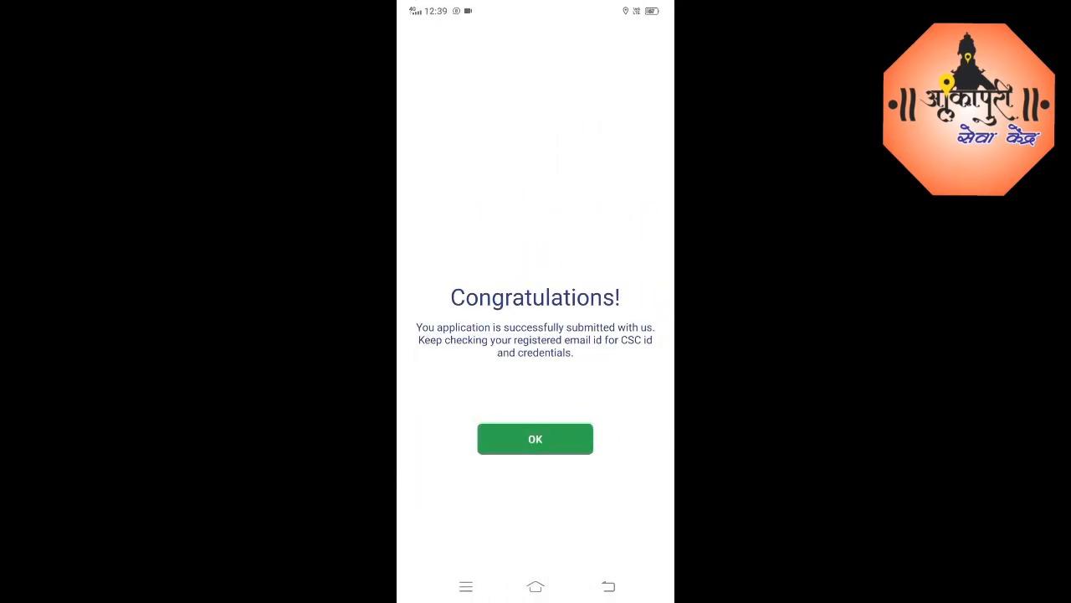
{"action": "key", "text": "Print"}
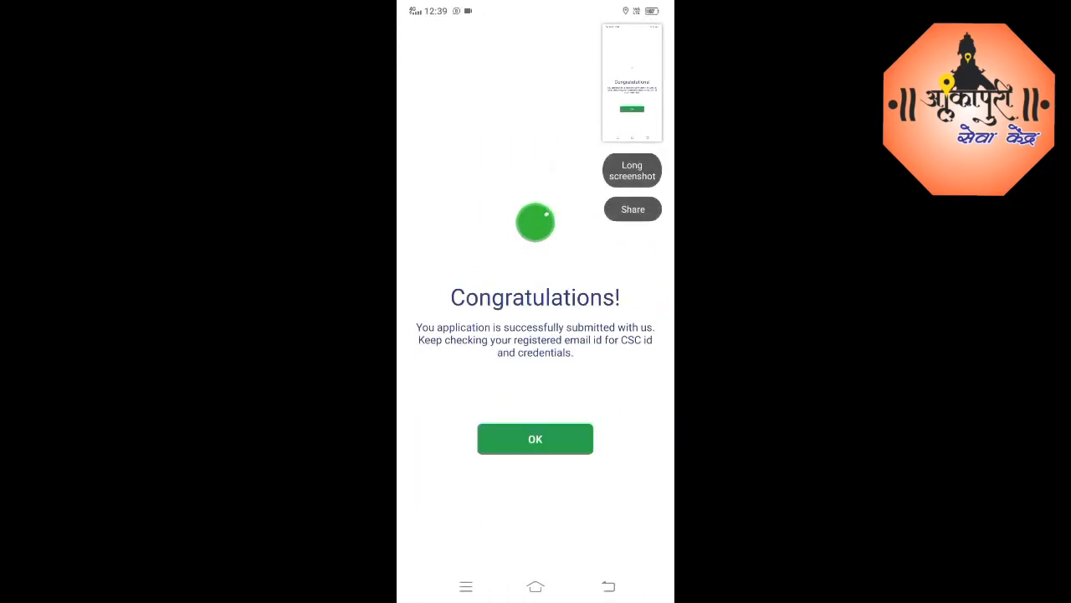